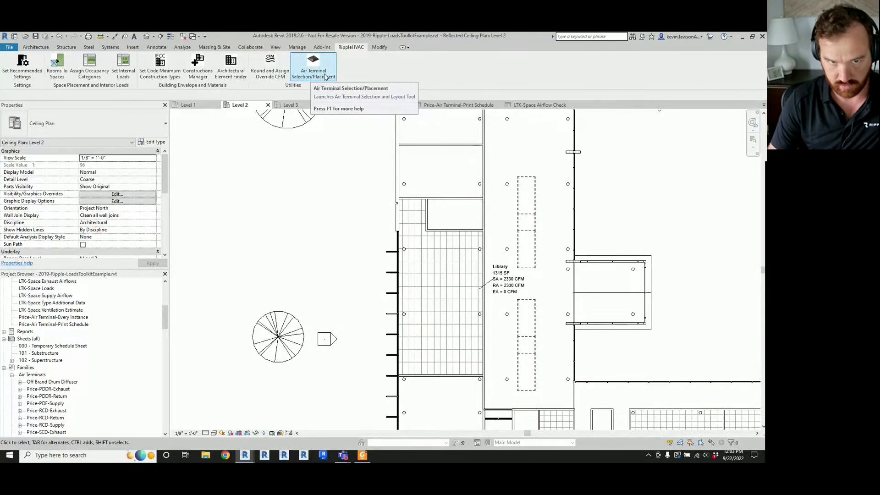
Select the Library space on the Level 2 ceiling plan and examine its airflow, energy analysis and load properties.
scroll(398, 323, up, 1)
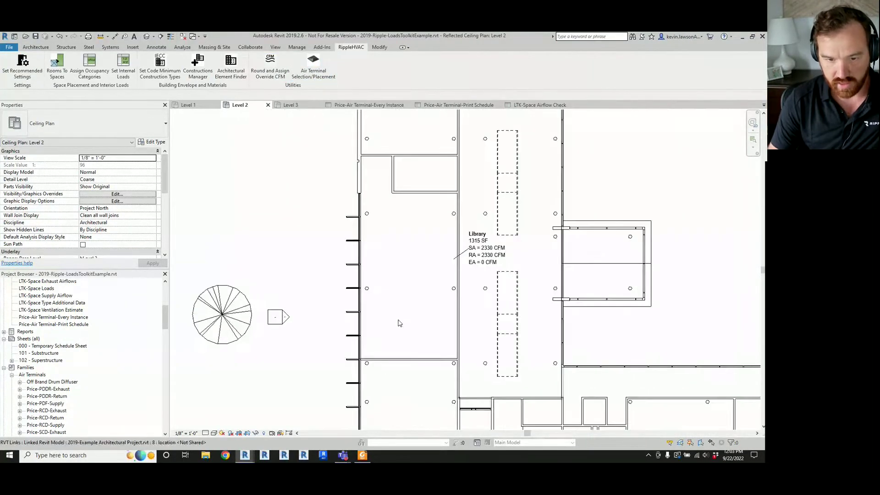
scroll(417, 250, up, 2)
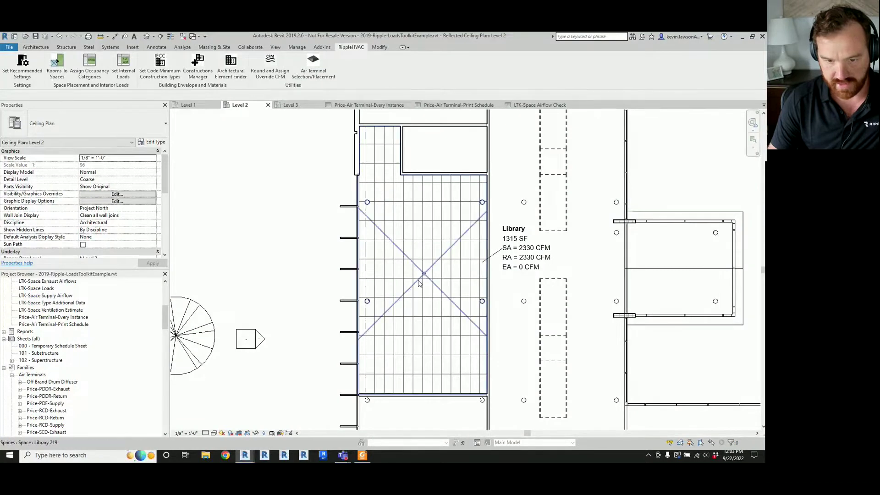
click(419, 283)
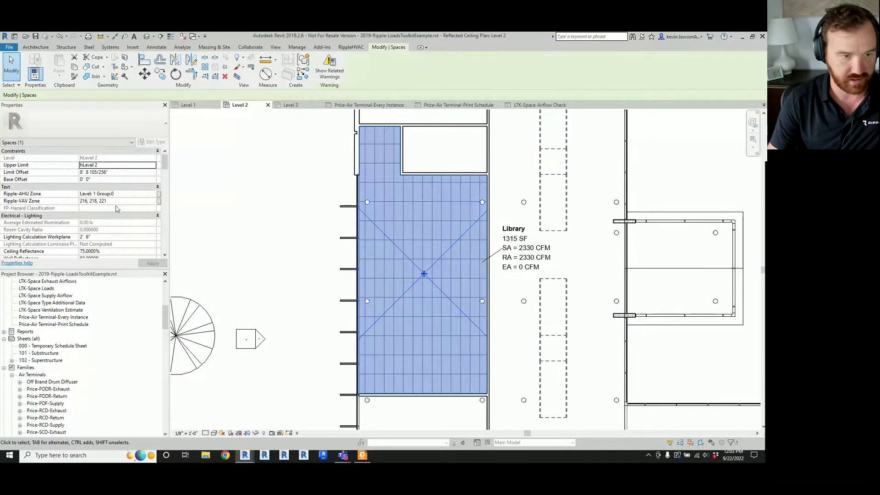
scroll(140, 206, down, 10)
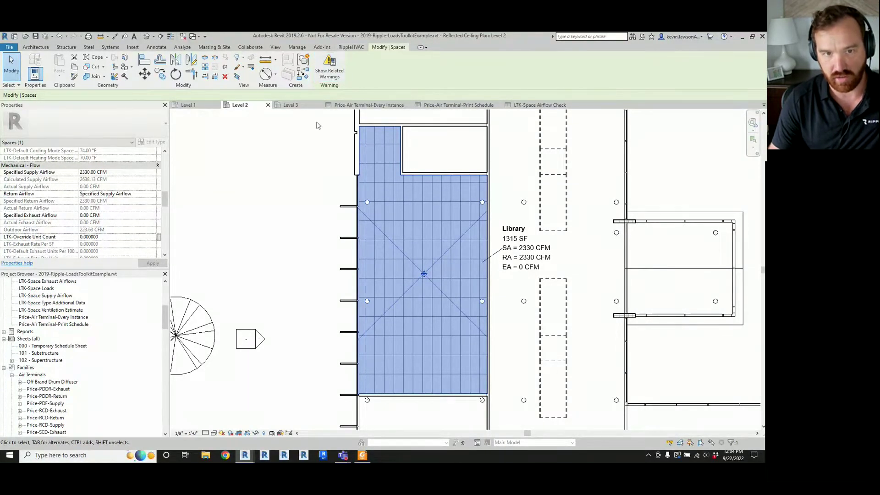
click(351, 47)
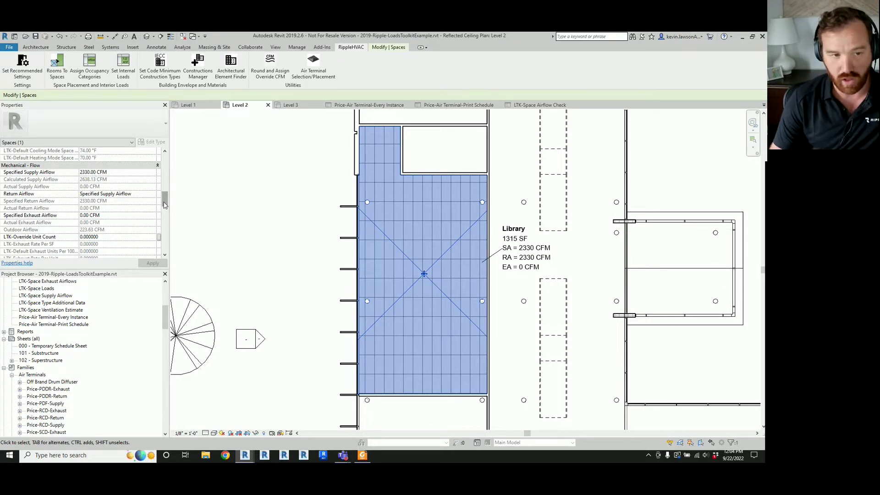
scroll(167, 207, down, 1)
drag(167, 208, 167, 247)
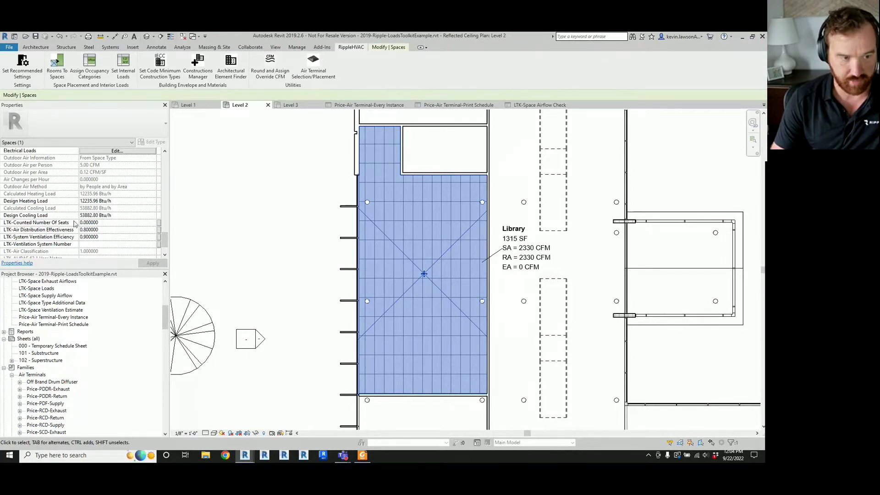
scroll(165, 236, down, 2)
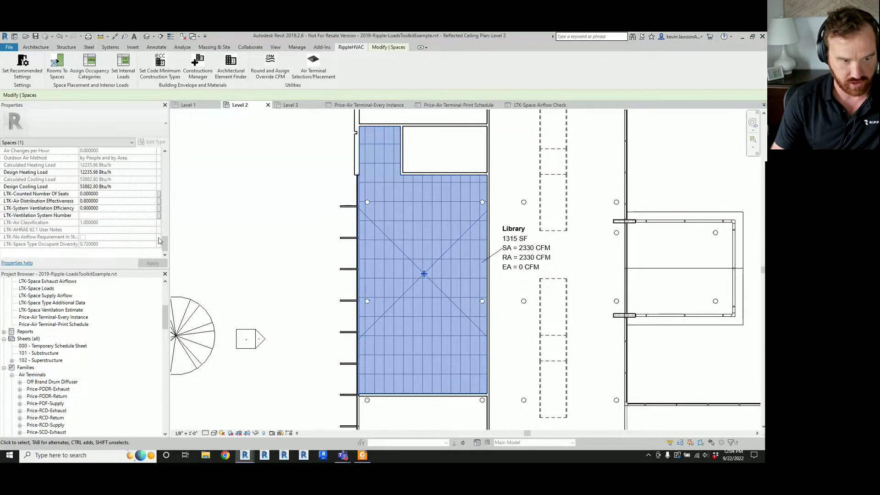
scroll(166, 233, up, 5)
scroll(166, 234, up, 2)
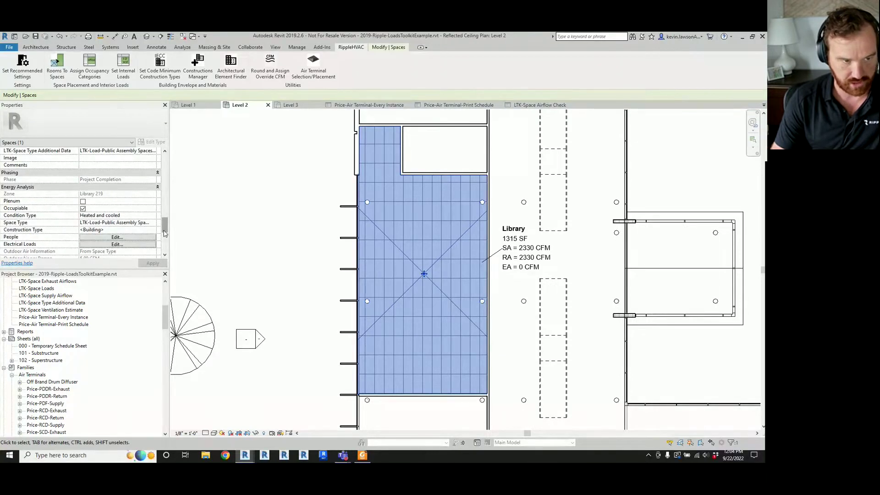
scroll(165, 234, up, 5)
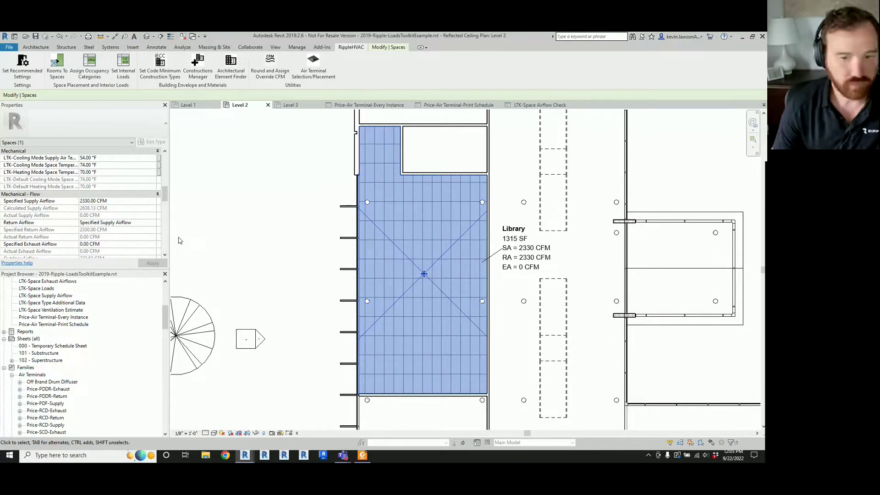
Check the airflow properties of the small space notched into the Library's corner, recheck the Library space, and clear the selection.
scroll(321, 342, down, 2)
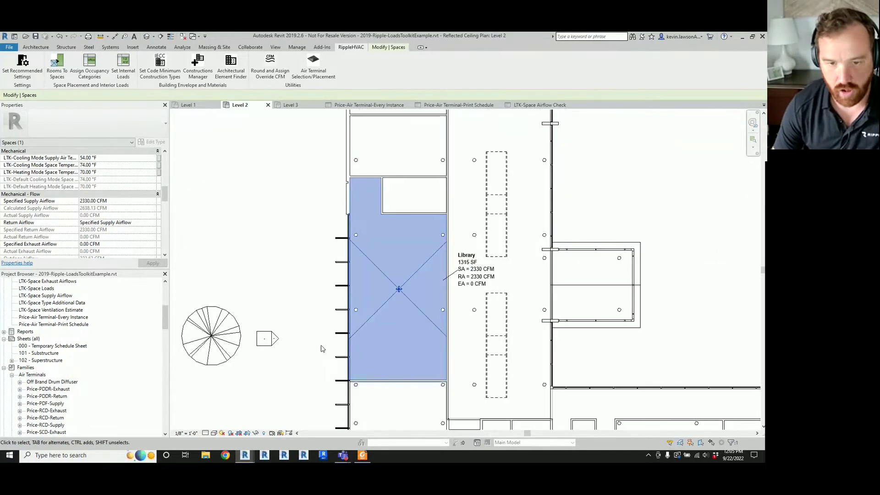
click(410, 197)
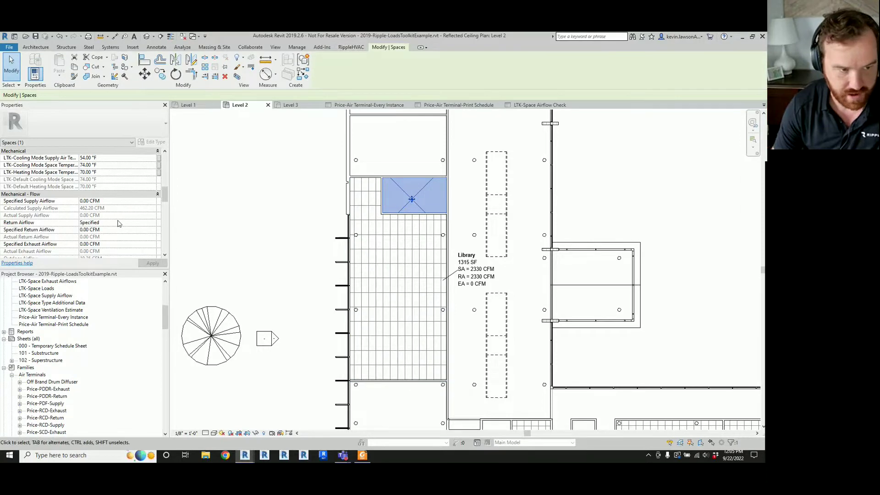
key(Escape)
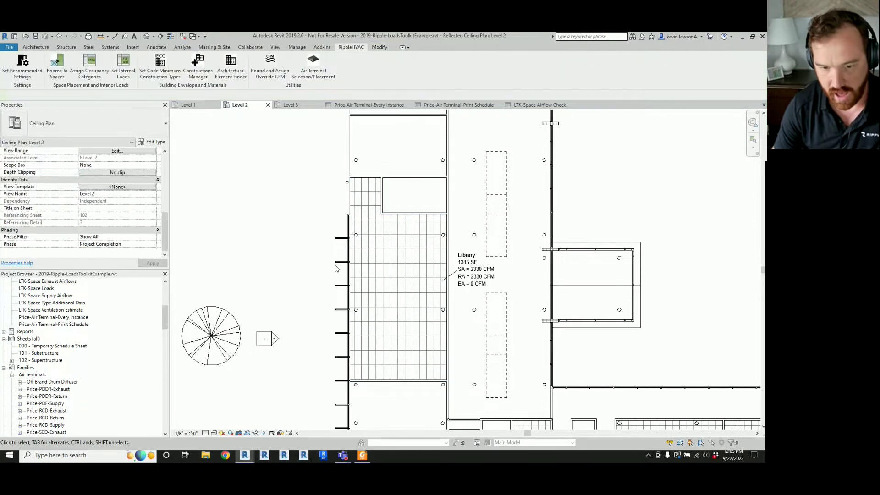
click(378, 272)
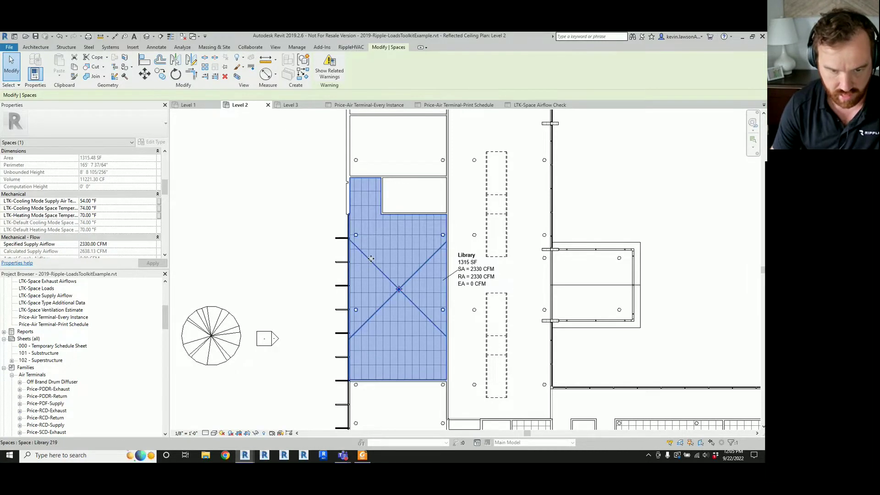
key(Escape)
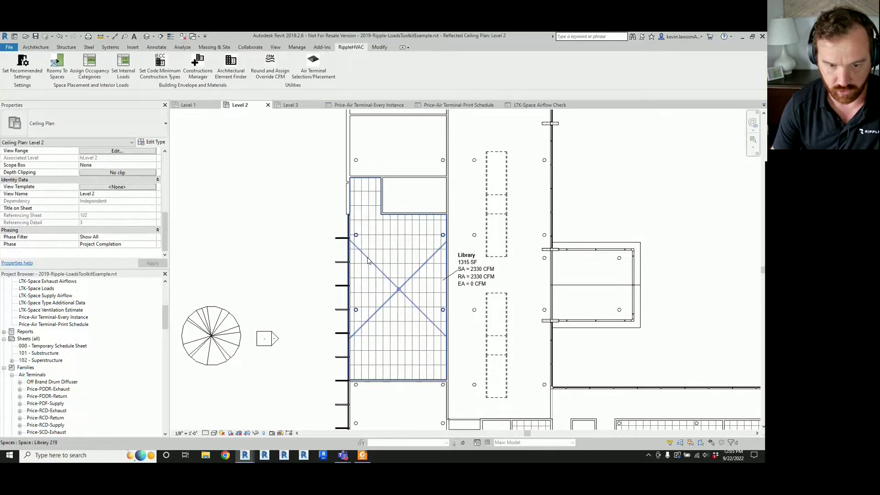
Launch Air Terminal Selection/Placement for the Library space and collapse its Space Selections section.
click(368, 261)
scroll(306, 292, up, 3)
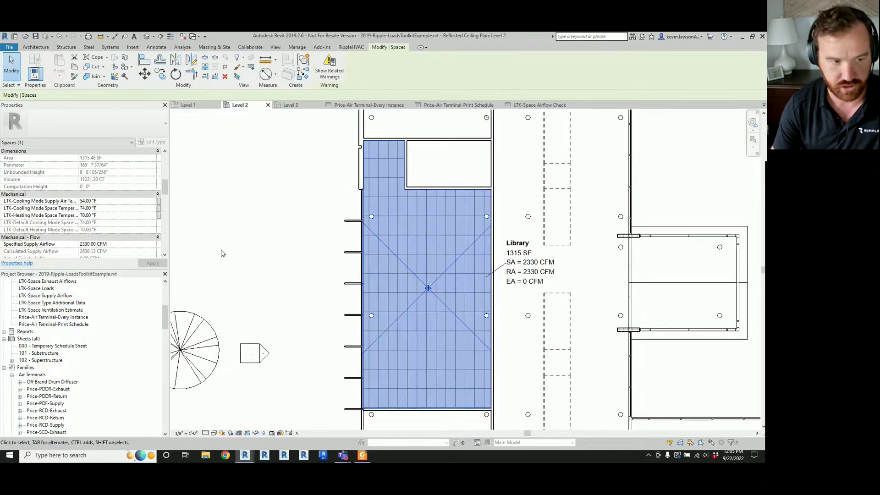
scroll(122, 229, down, 2)
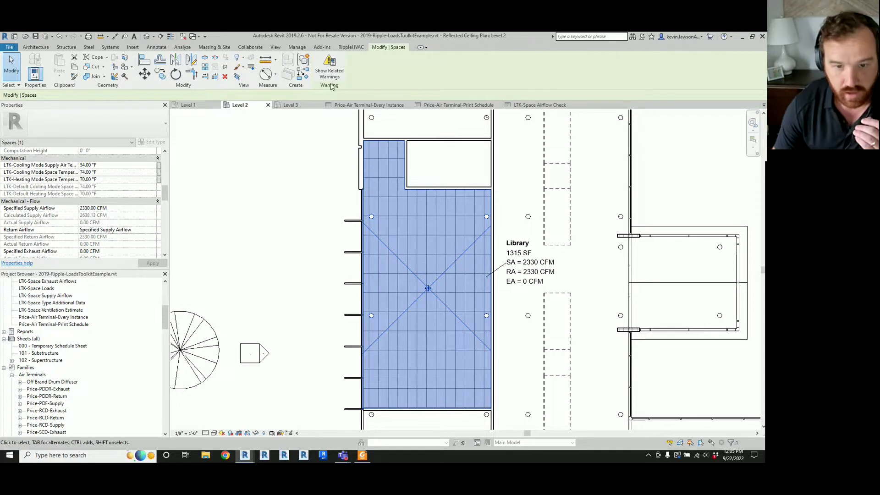
middle_drag(309, 230, 307, 220)
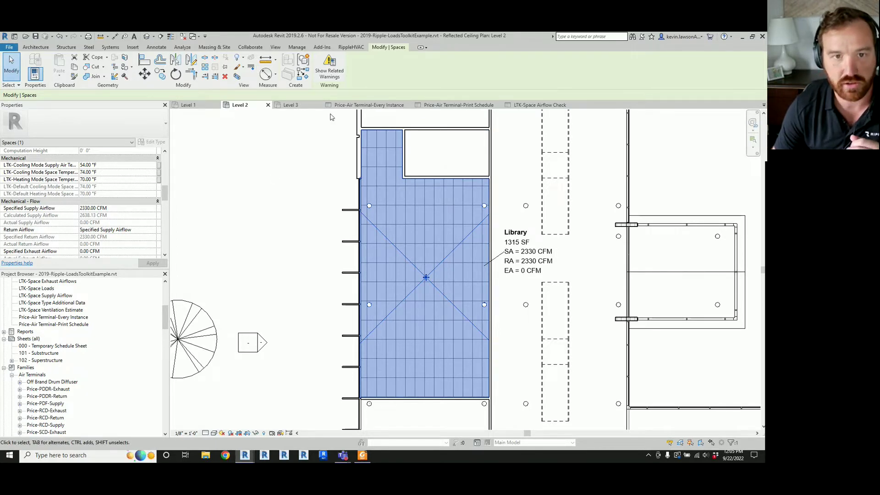
click(350, 49)
click(304, 77)
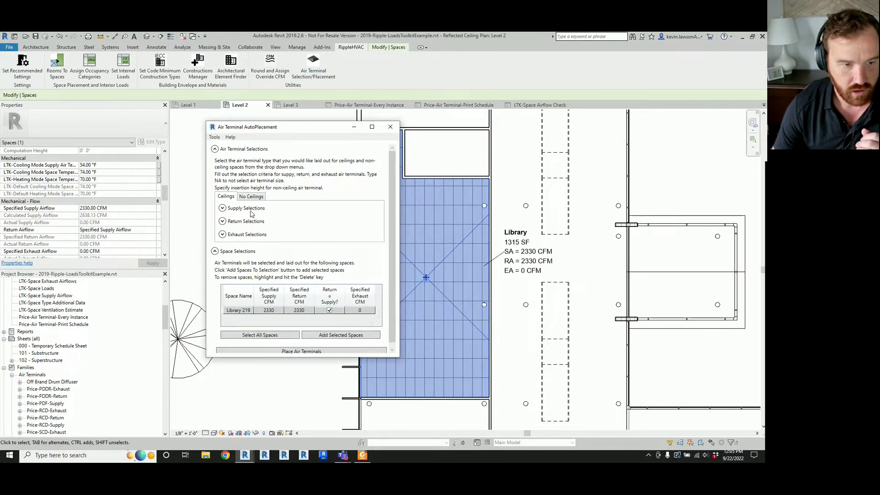
click(215, 251)
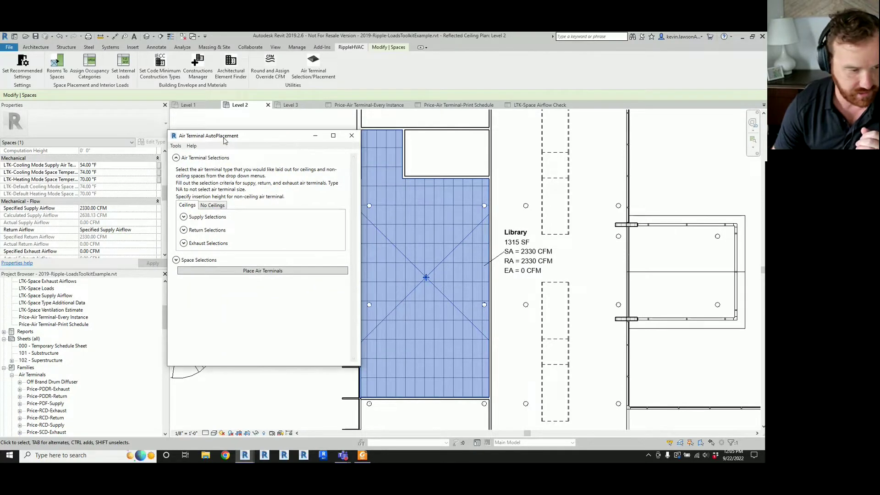
Review the Price air terminal families loaded in the project, including Price-PDDR-Exhaust and Price-PDDR-Return.
scroll(67, 355, down, 1)
scroll(67, 355, down, 3)
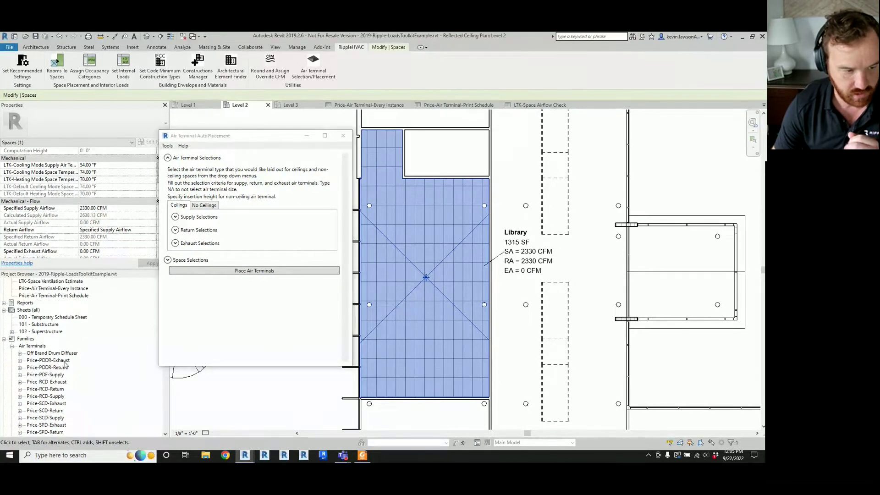
click(64, 360)
scroll(72, 365, down, 2)
scroll(72, 365, down, 2)
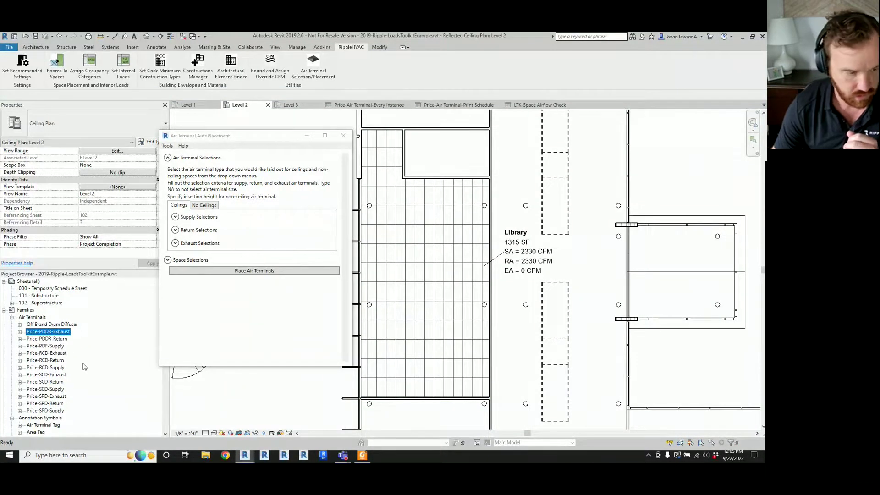
click(47, 340)
scroll(61, 361, down, 3)
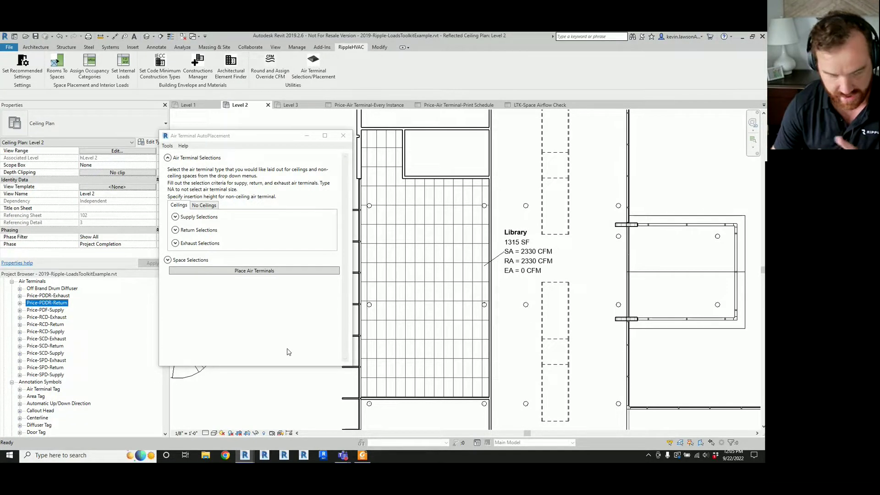
scroll(93, 354, up, 1)
scroll(93, 354, up, 5)
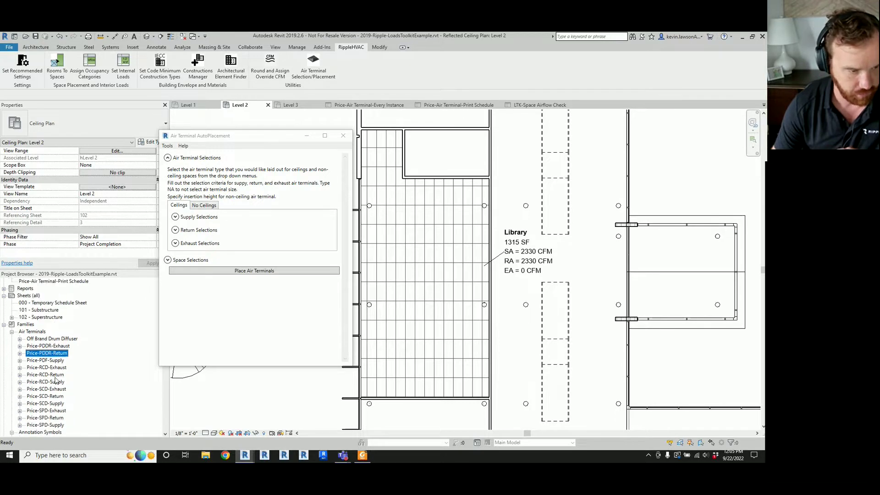
Look at the Price-Air Terminal-Print Schedule and Price-Air Terminal-Every Instance schedule entries and their properties.
click(74, 318)
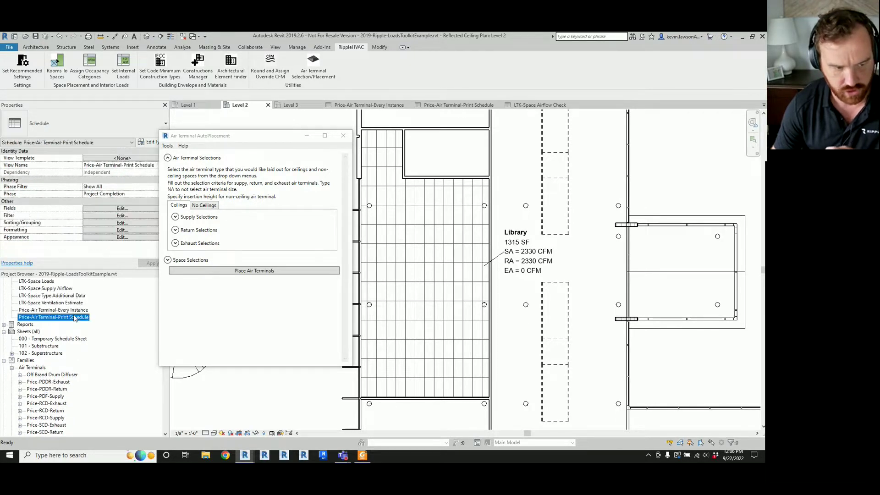
click(71, 310)
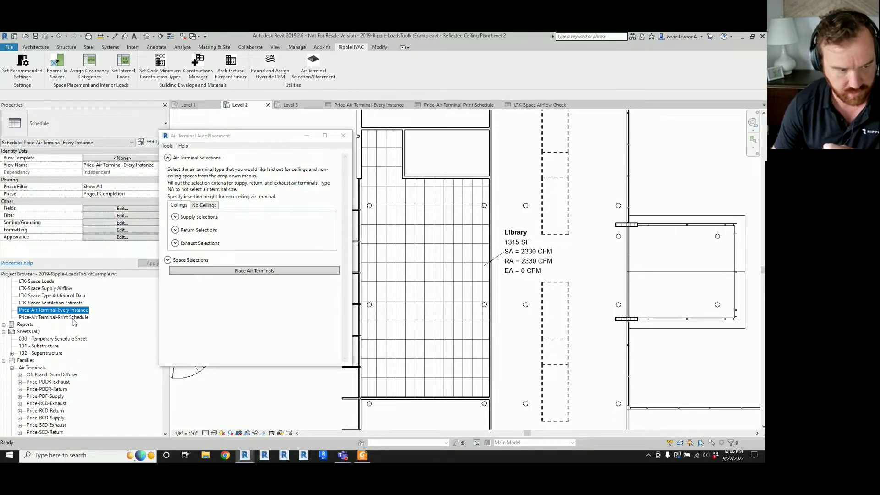
click(73, 317)
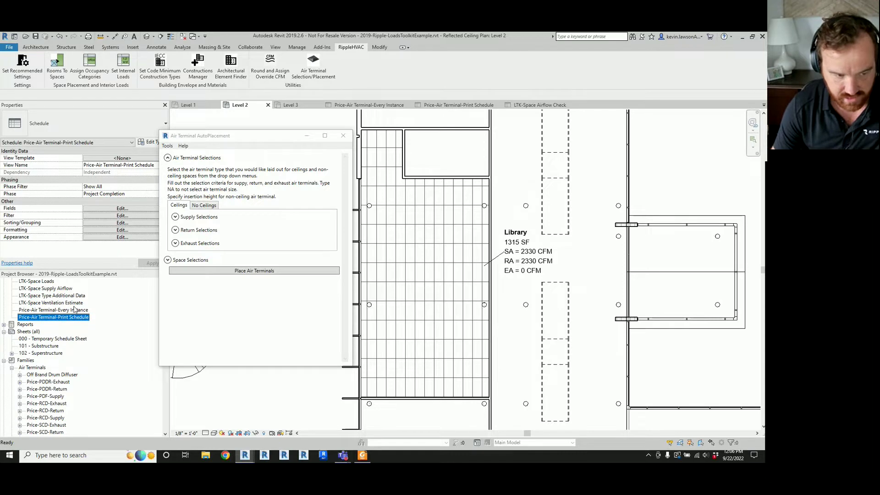
Examine the size types within the Price-PDDR-Exhaust air terminal family and collapse the family again.
scroll(68, 357, down, 3)
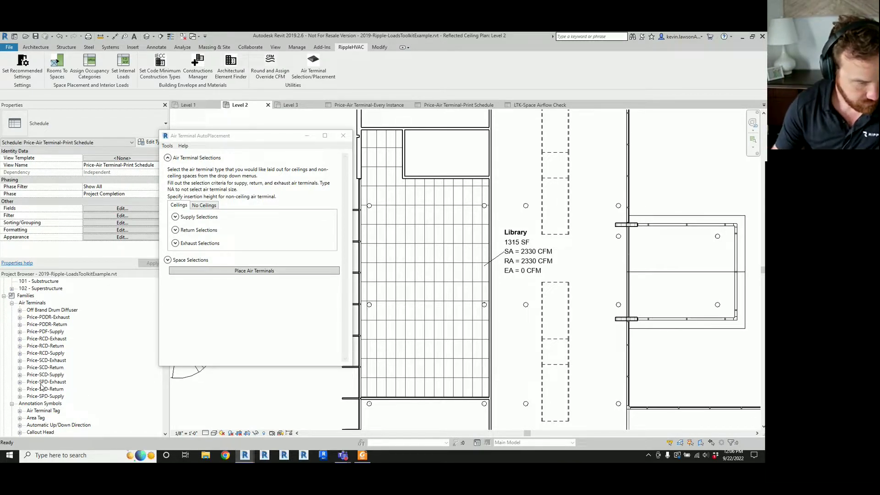
scroll(66, 392, up, 1)
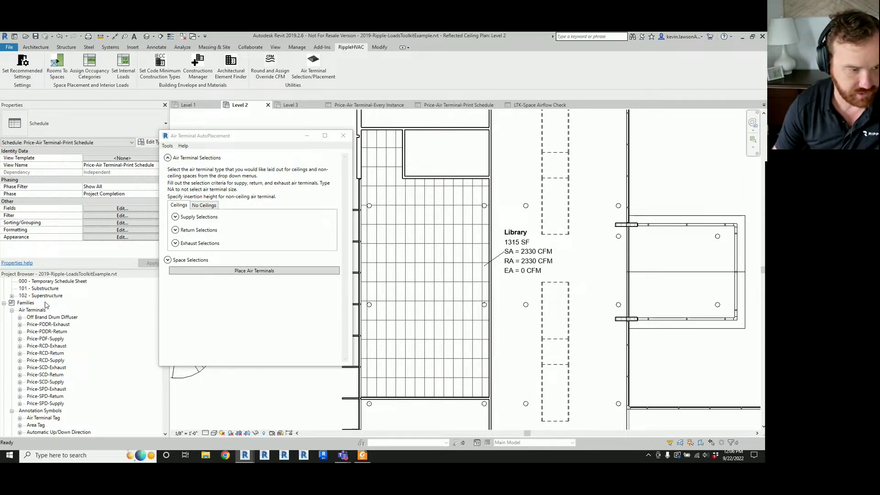
scroll(48, 298, up, 1)
scroll(52, 293, up, 1)
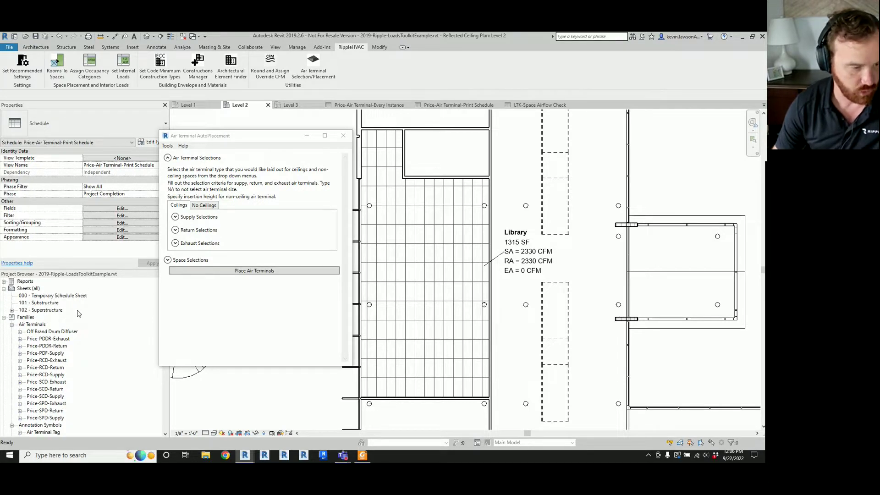
click(19, 338)
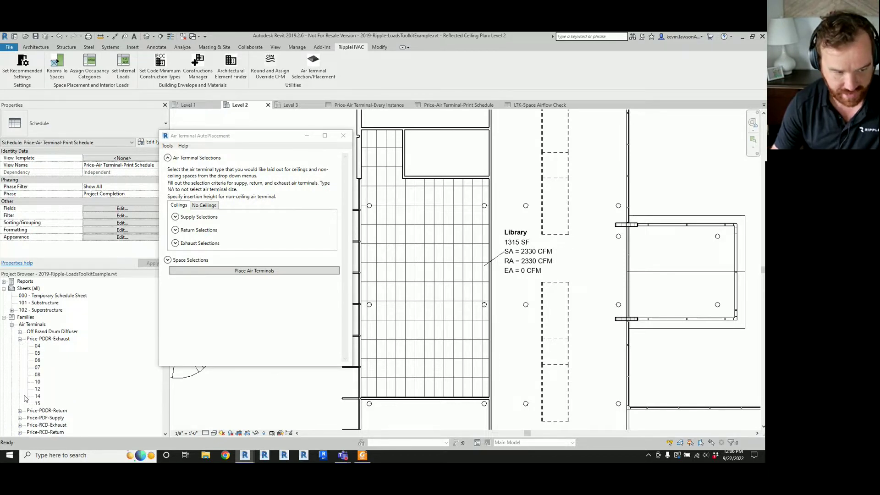
click(19, 339)
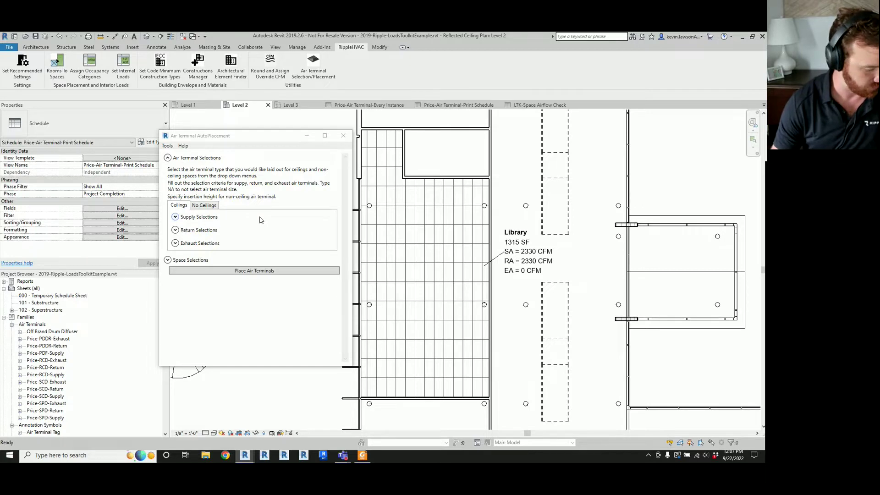
In the ceiling supply selections, keep Price SPD as the terminal and set the 06" Ø neck size's maximum noise criteria to 20 NC.
click(175, 217)
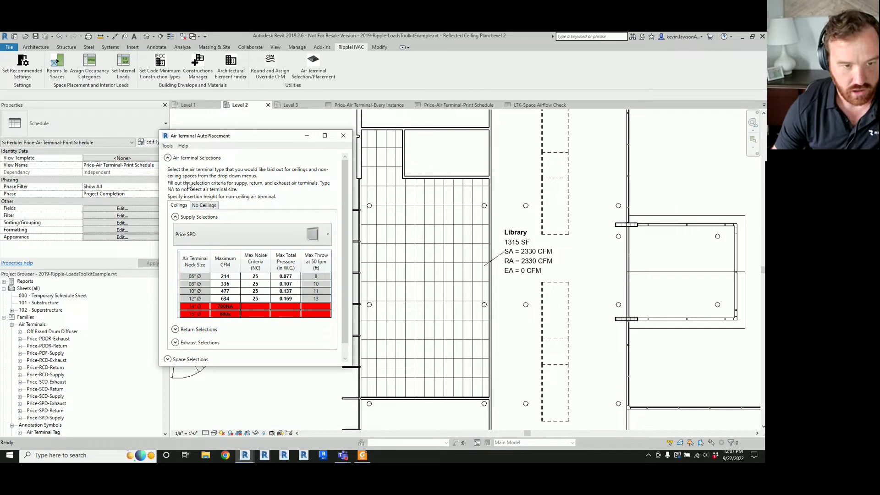
click(250, 234)
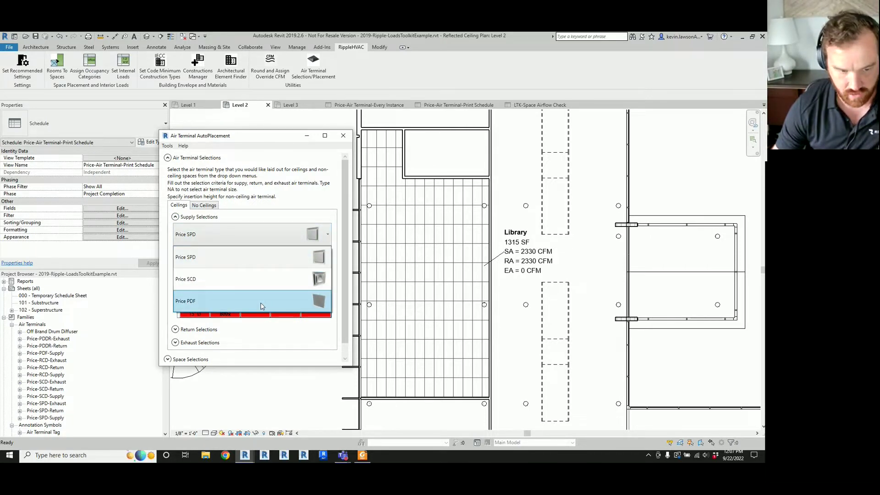
click(271, 236)
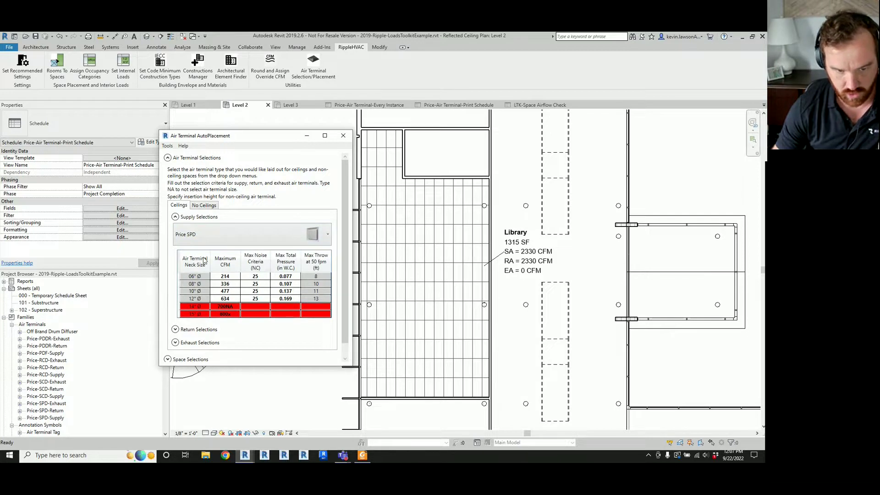
click(259, 279)
click(263, 277)
text(20)
key(Return)
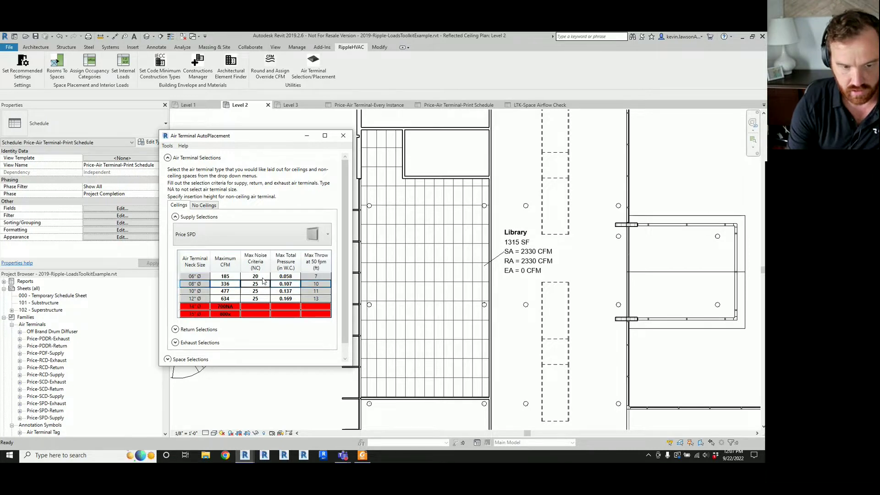
Set the maximum noise criteria of the 08" Ø and 10" Ø ceiling supply neck sizes to 20 NC.
text(20)
key(Return)
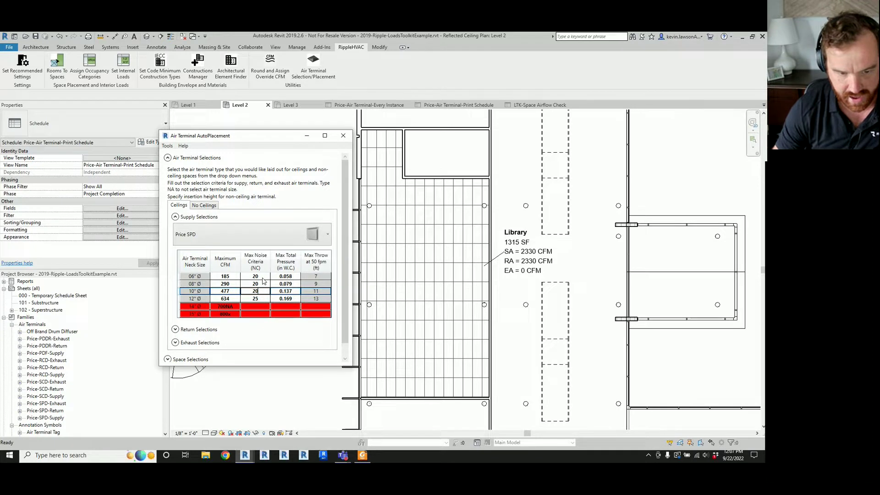
key(Return)
Set the maximum total pressure of the 12" Ø ceiling supply neck size to 0.1 in W.C.
click(293, 301)
click(292, 301)
text(0.)
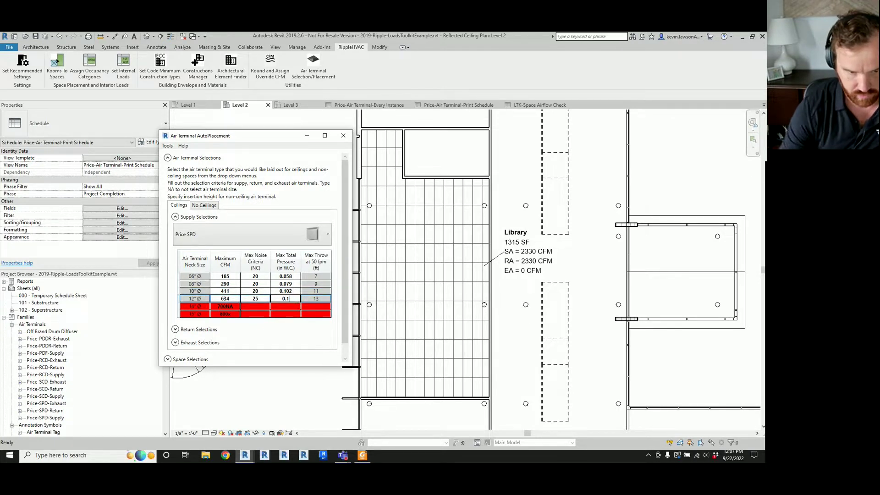
text(1)
key(Return)
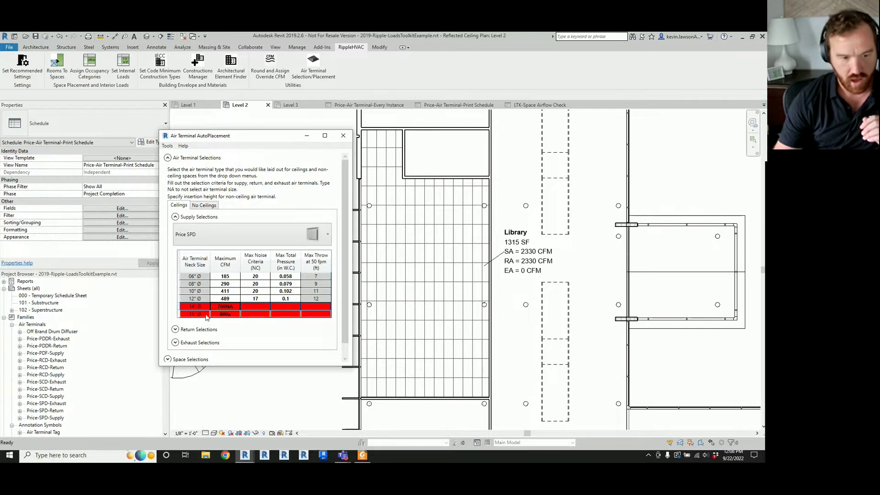
Choose Price PDDR as the ceiling return terminal and check its neck size criteria.
click(176, 330)
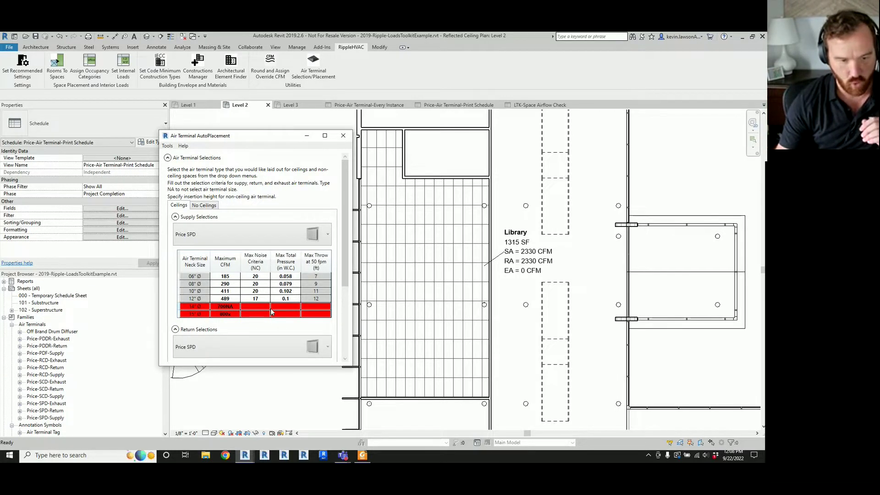
scroll(345, 257, down, 3)
click(284, 278)
click(247, 351)
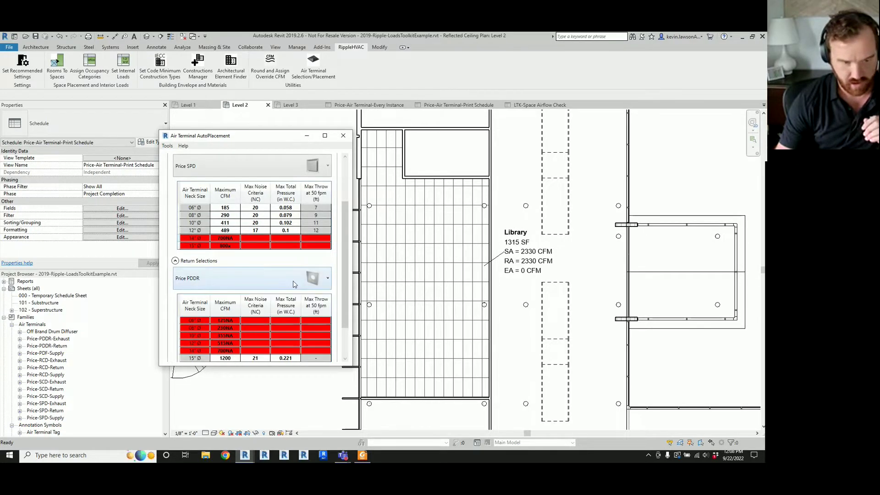
drag(342, 246, 345, 272)
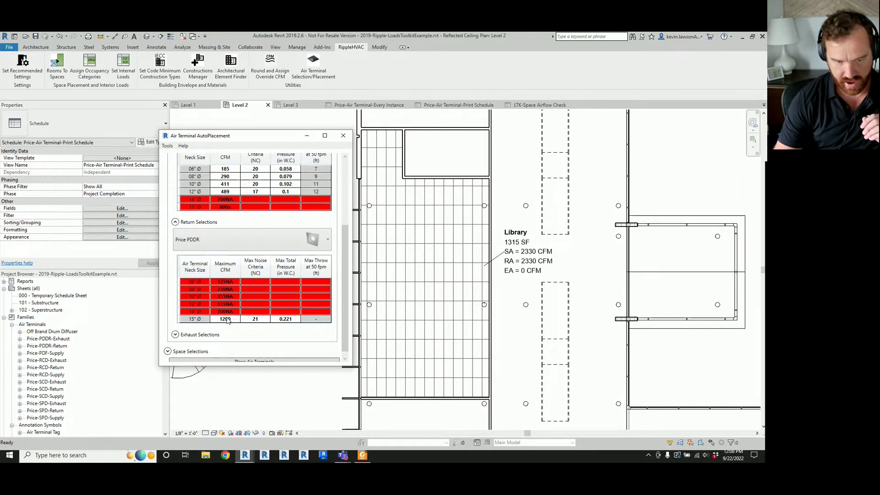
Choose Price PDDR as the ceiling exhaust terminal.
scroll(347, 311, down, 1)
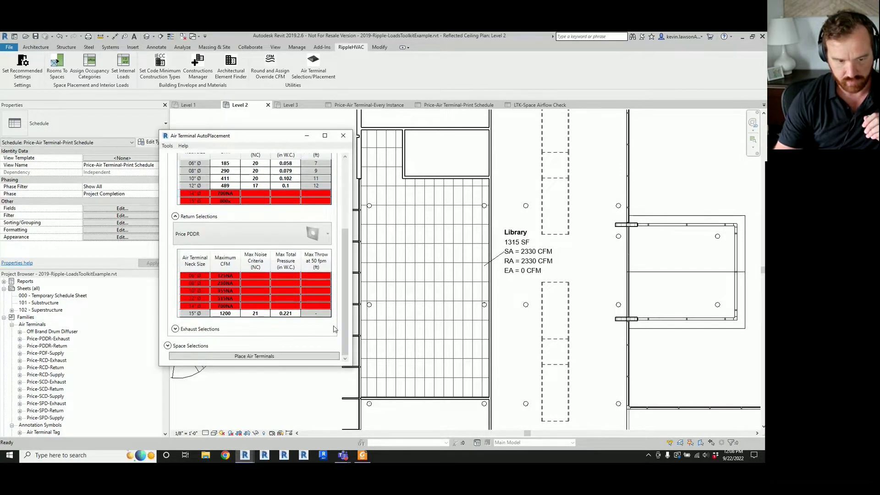
click(177, 328)
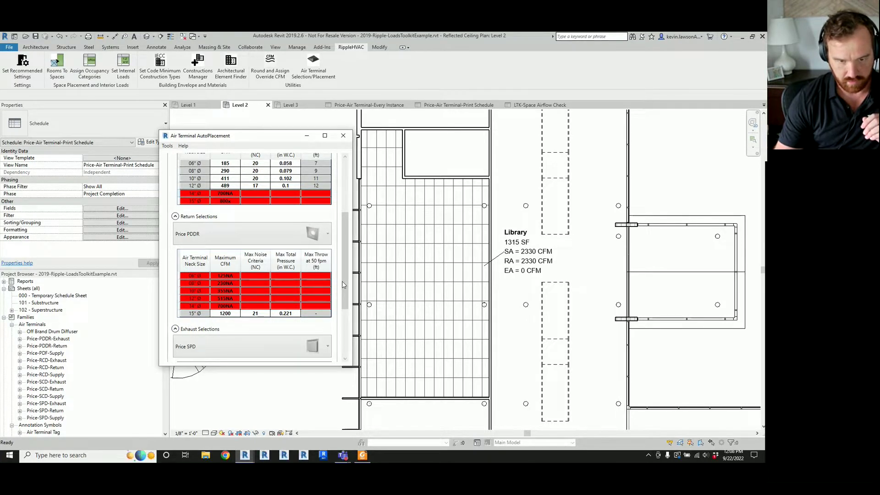
scroll(342, 281, down, 4)
click(280, 262)
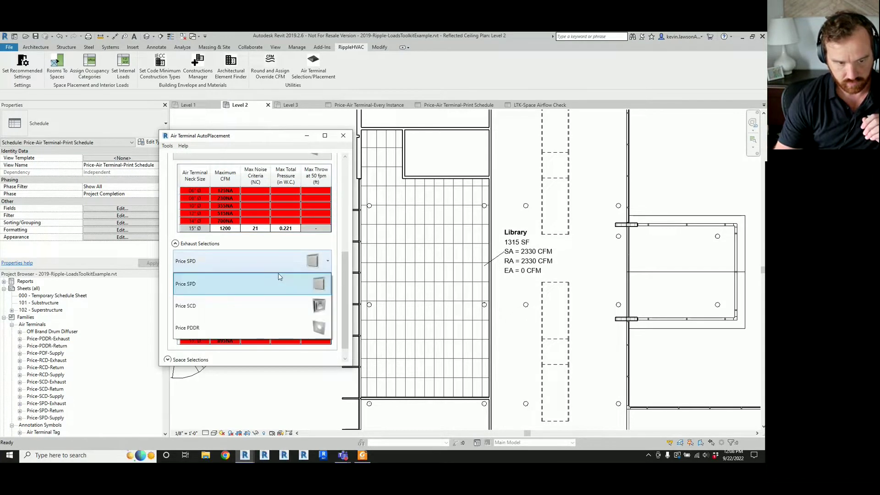
click(250, 328)
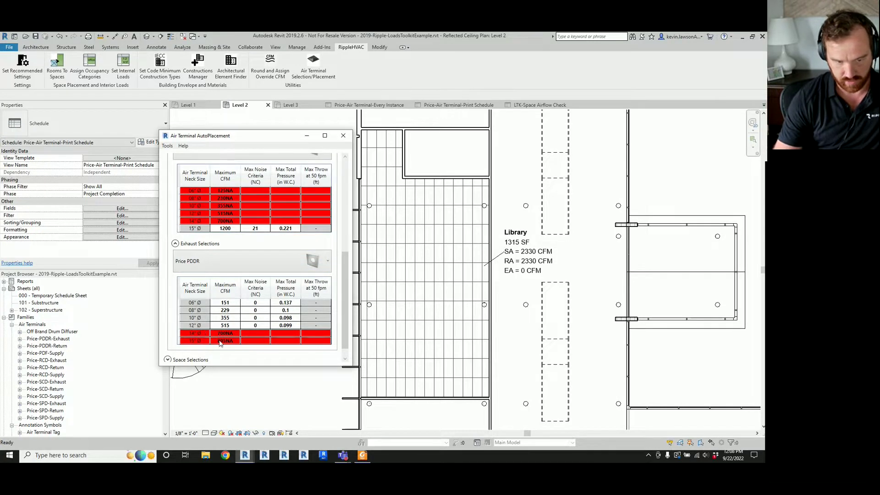
Review the supply selection criteria of the Price RCD terminal for spaces without ceilings.
drag(342, 308, 345, 208)
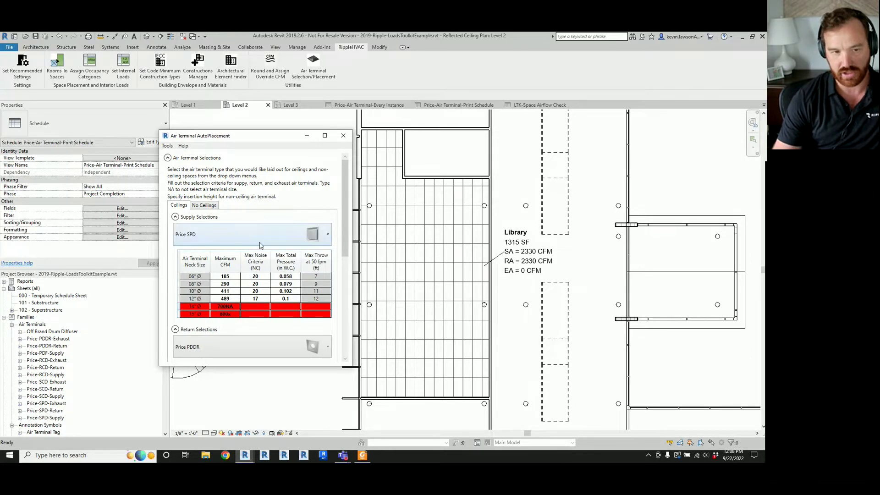
click(212, 209)
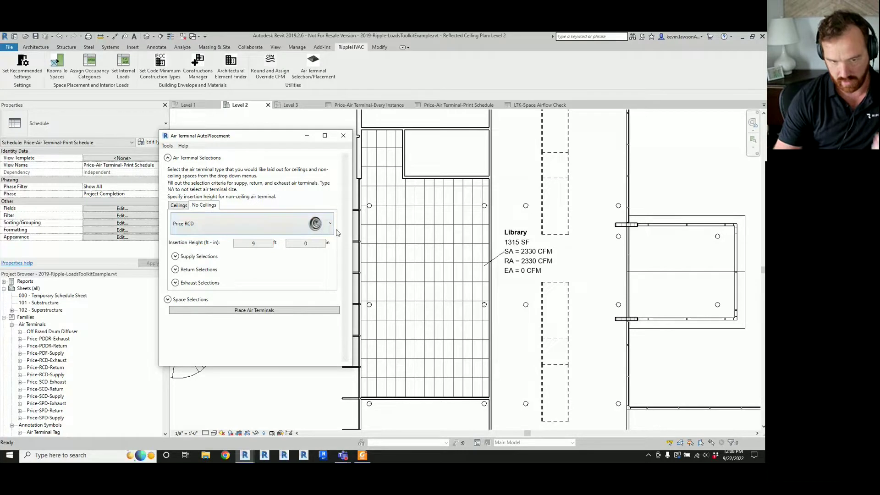
click(175, 257)
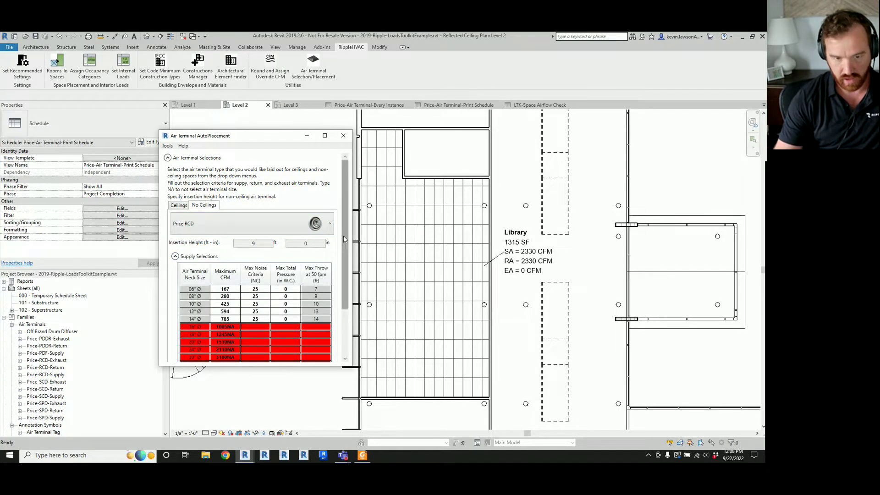
scroll(342, 236, down, 2)
drag(345, 252, 347, 273)
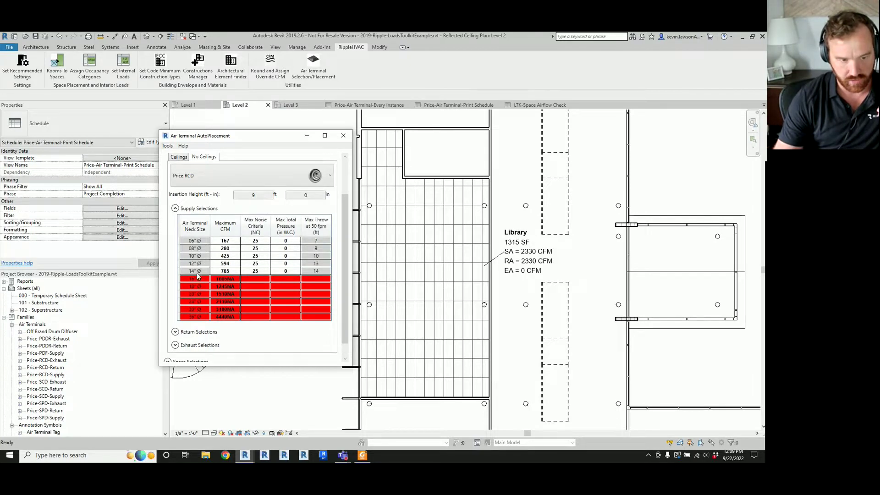
drag(344, 261, 342, 273)
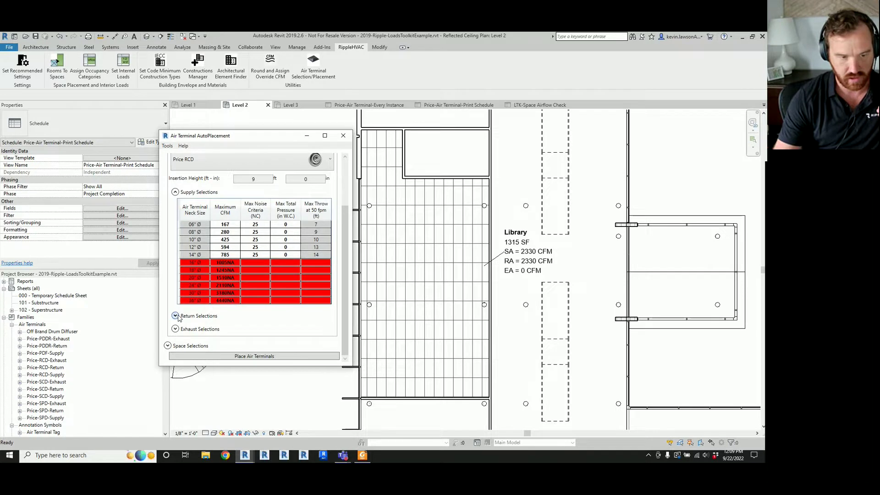
Review the return and exhaust criteria for spaces without ceilings, and collapse all of the selection sections again.
click(175, 316)
drag(341, 232, 341, 279)
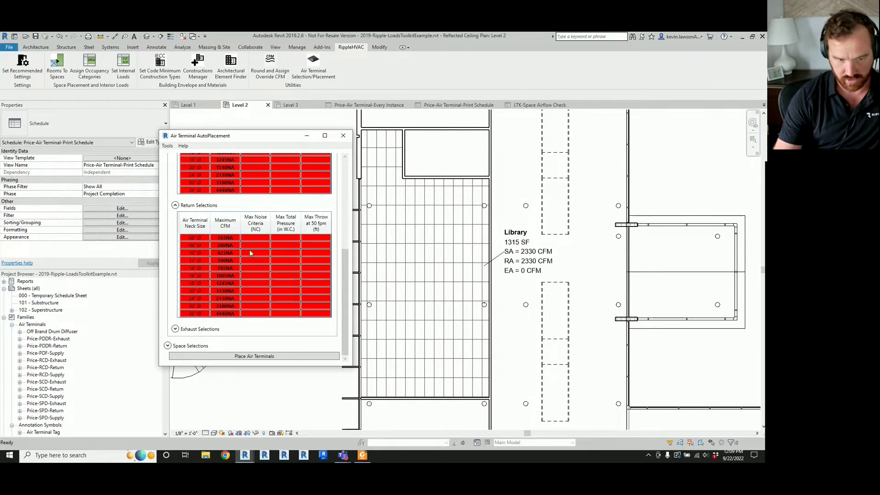
click(175, 329)
mouse_move(343, 267)
mouse_down()
mouse_move(343, 295)
mouse_move(342, 284)
mouse_up()
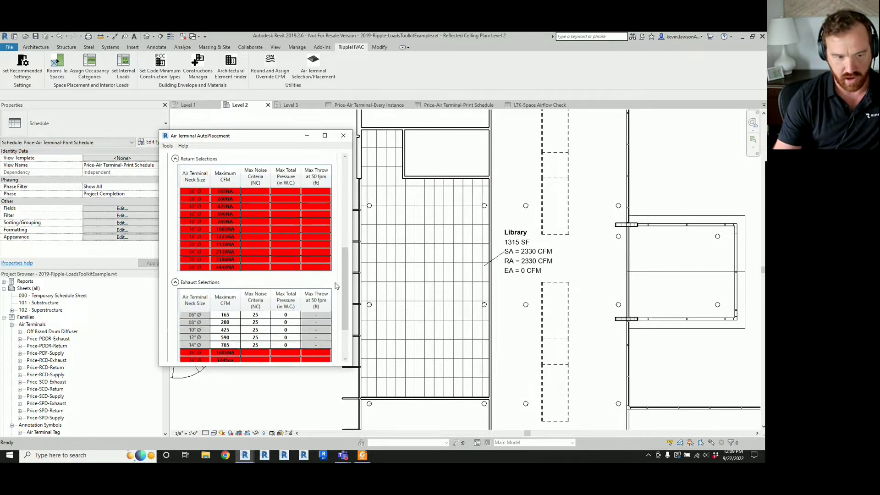
click(176, 283)
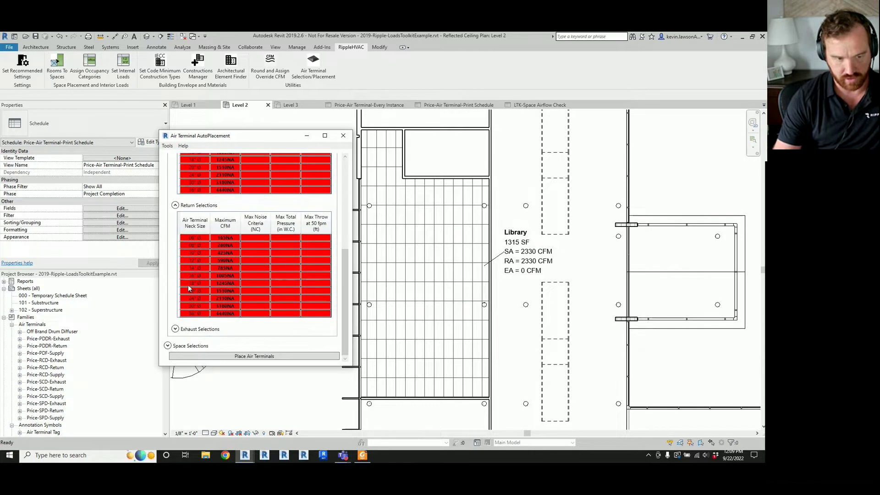
click(176, 205)
click(175, 199)
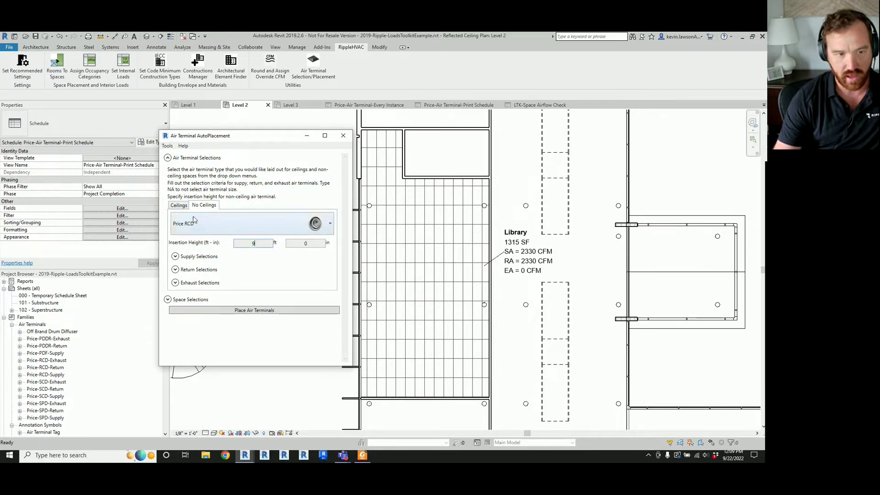
Compare the ceiling selections with the non-ceiling insertion height setting and return to the ceiling selections.
click(179, 205)
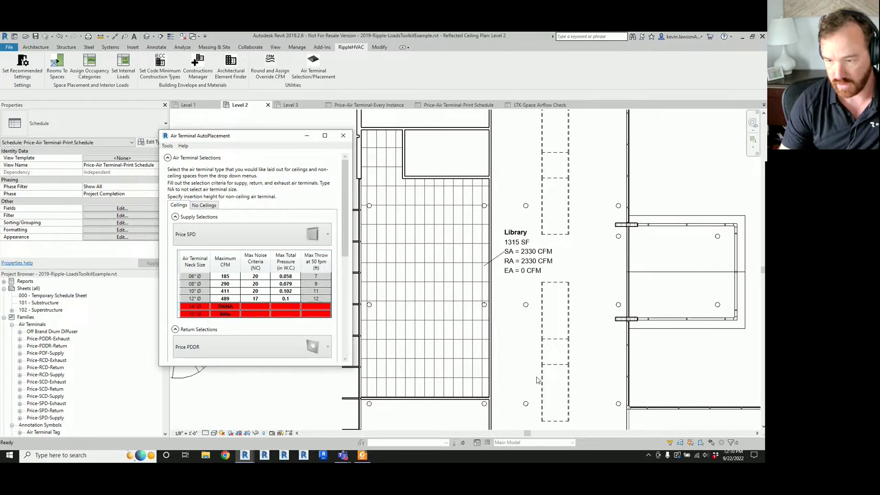
click(202, 206)
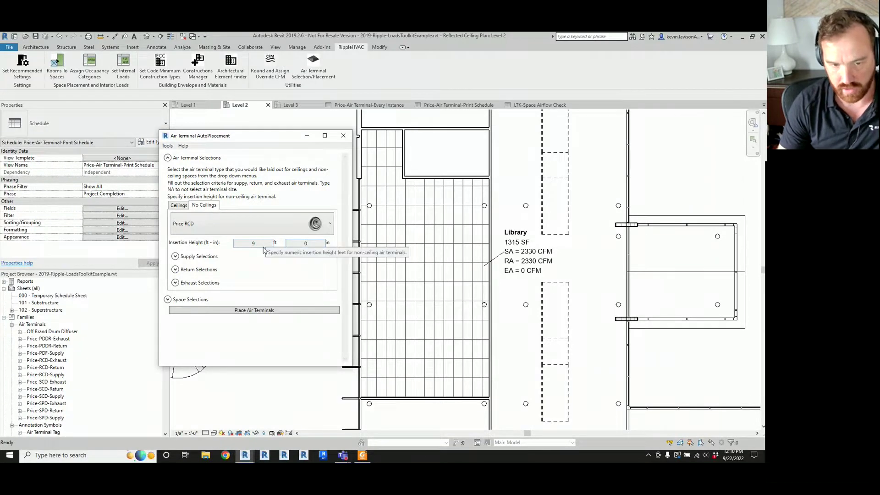
click(260, 245)
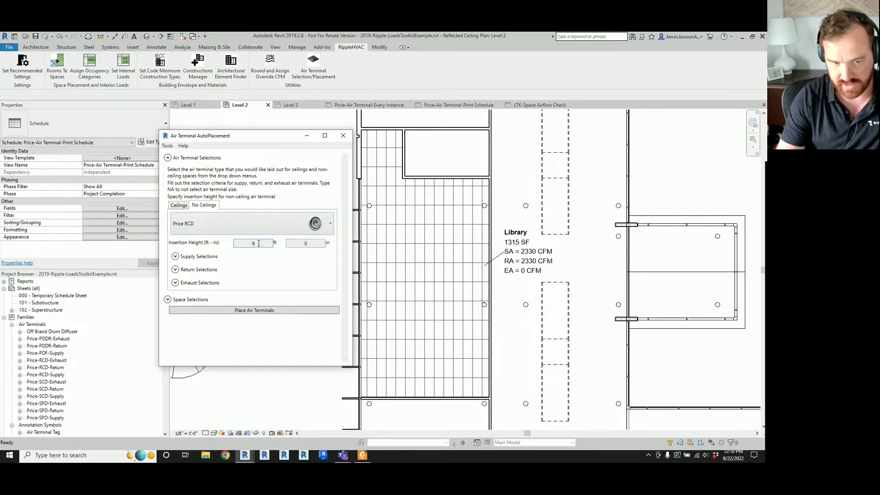
click(179, 205)
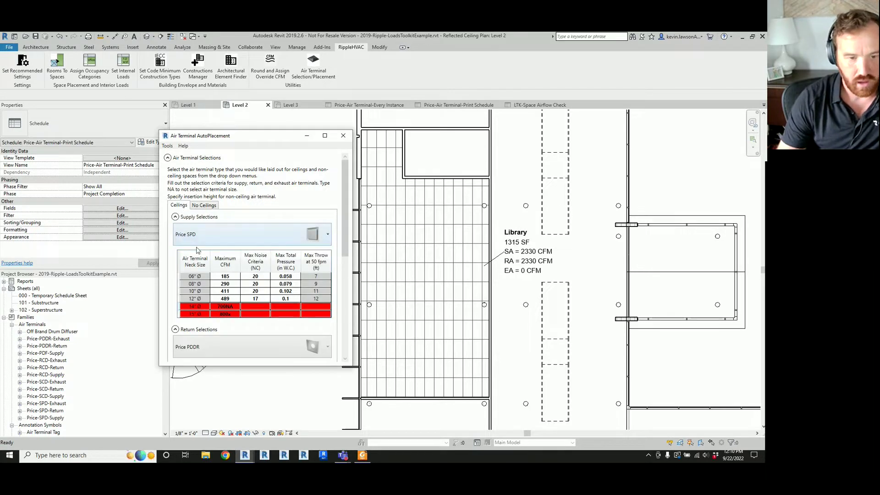
Compare the loaded Price families with the available ceiling supply terminals and keep Price SPD selected.
scroll(199, 207, down, 3)
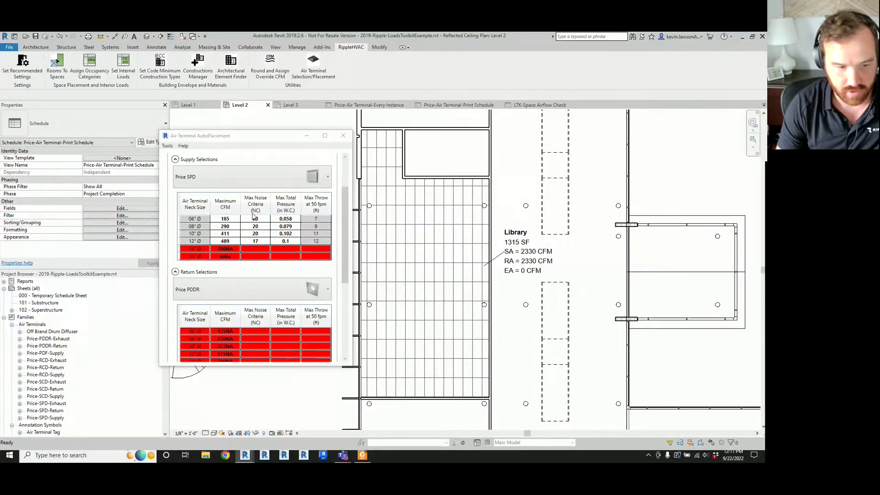
click(46, 340)
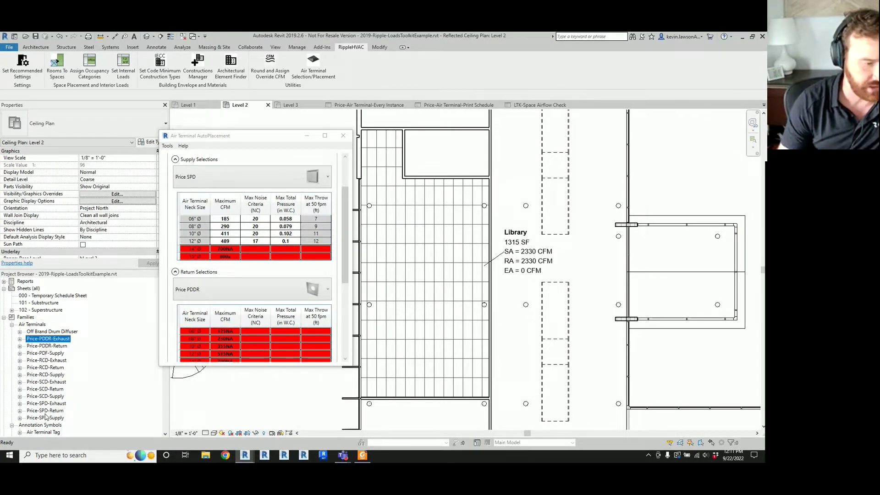
click(255, 180)
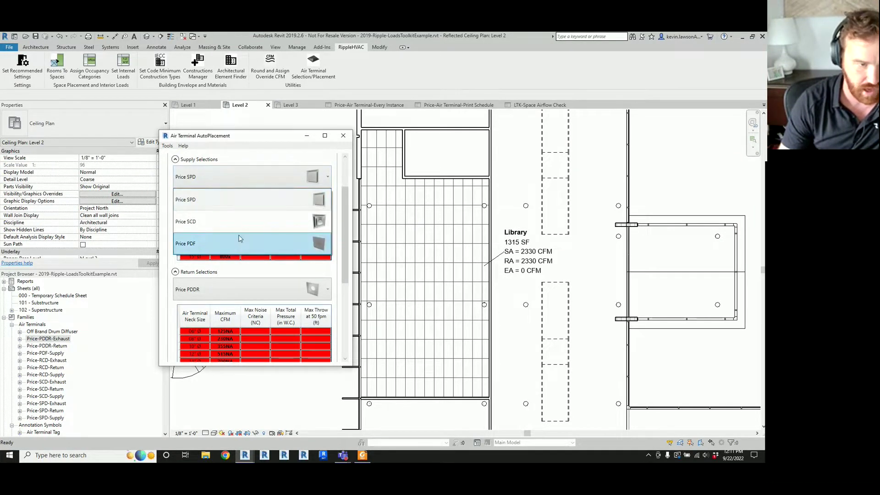
click(246, 194)
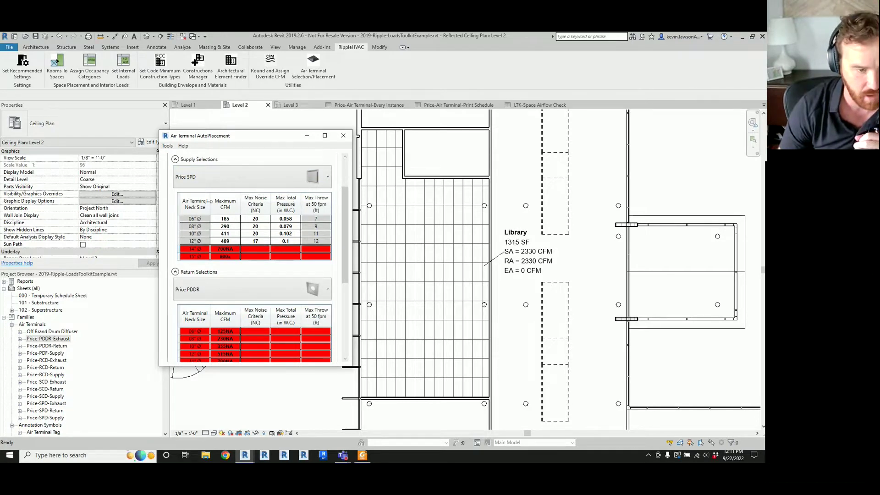
Collapse the supply, return and exhaust selection sections for ceilings.
scroll(239, 220, up, 3)
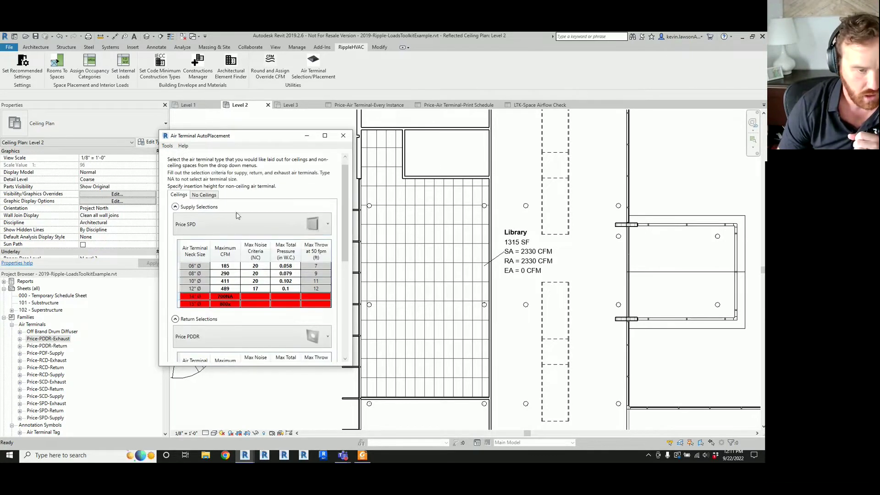
click(176, 206)
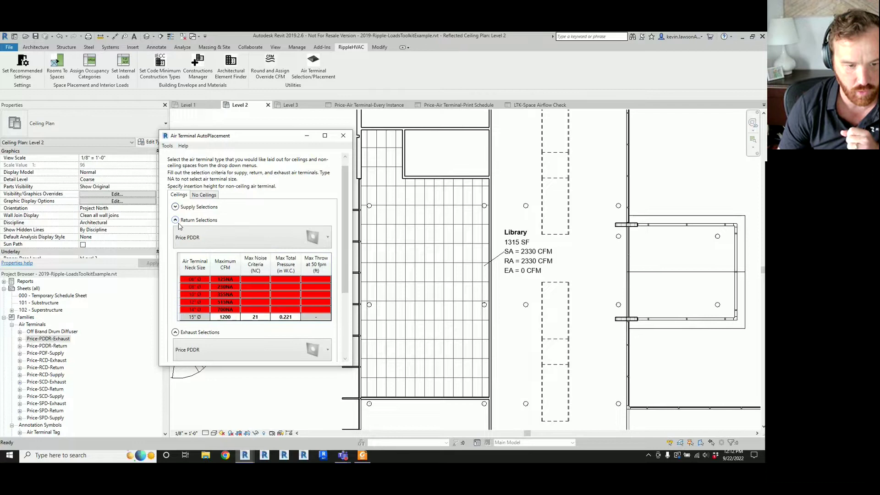
click(176, 220)
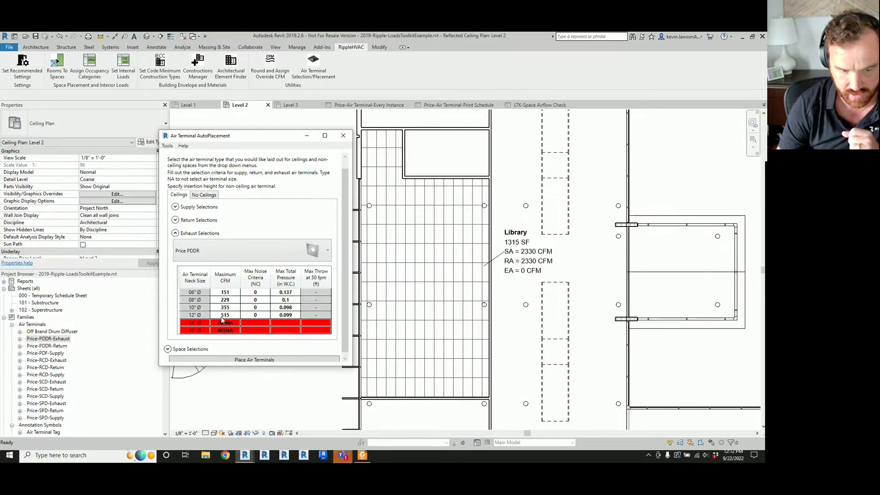
click(175, 233)
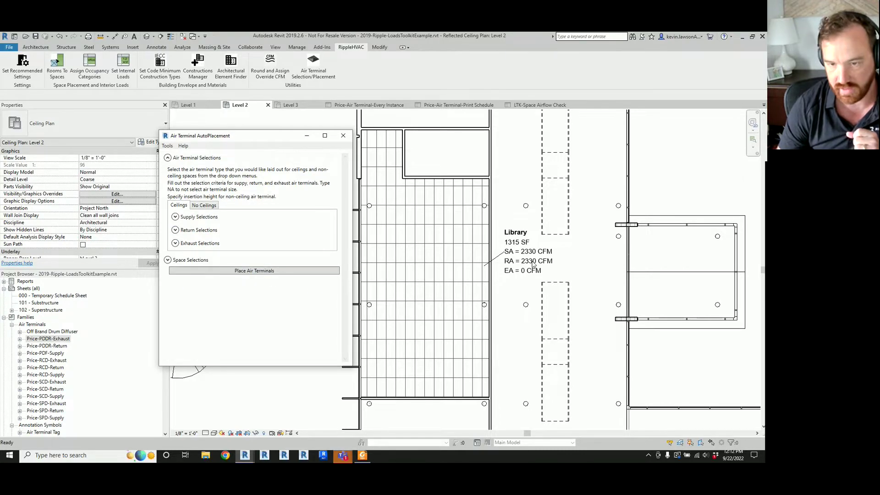
Select the Library space in the Level 2 ceiling plan and place its air terminals automatically.
click(514, 202)
click(496, 334)
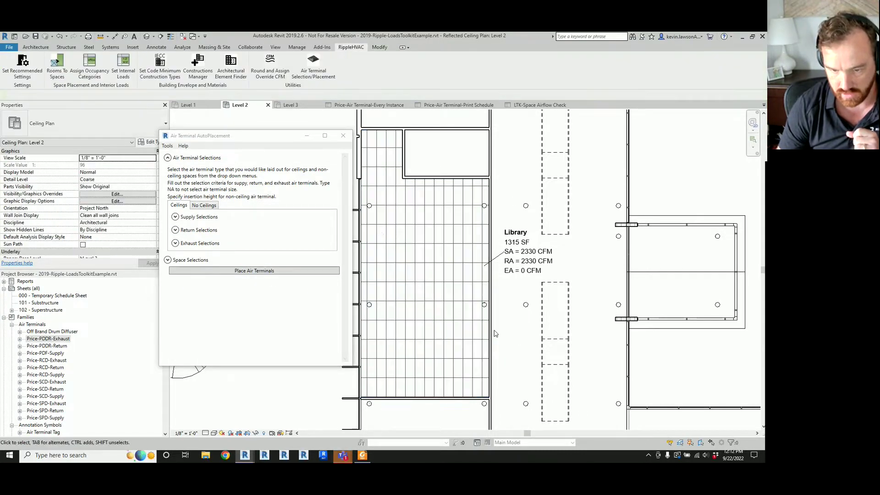
click(455, 307)
click(249, 271)
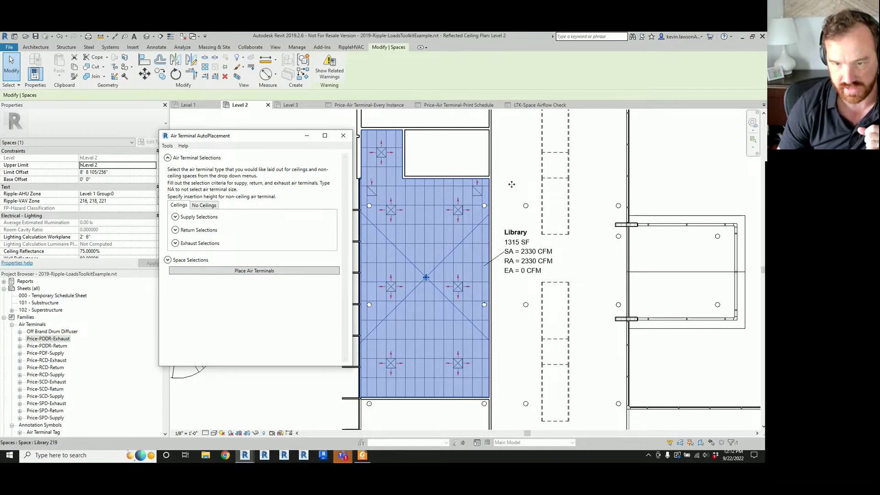
Clear the space selection and select the supply terminal in the Library's narrow upper alcove to check its flow.
click(511, 185)
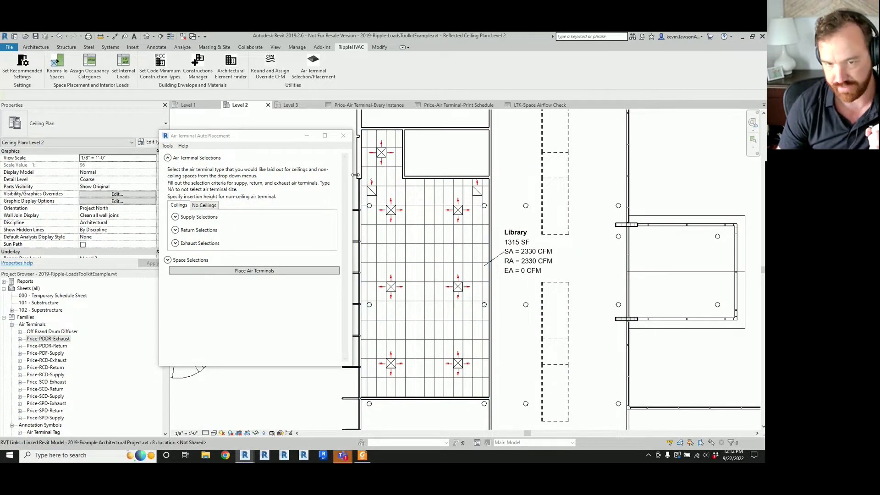
click(381, 153)
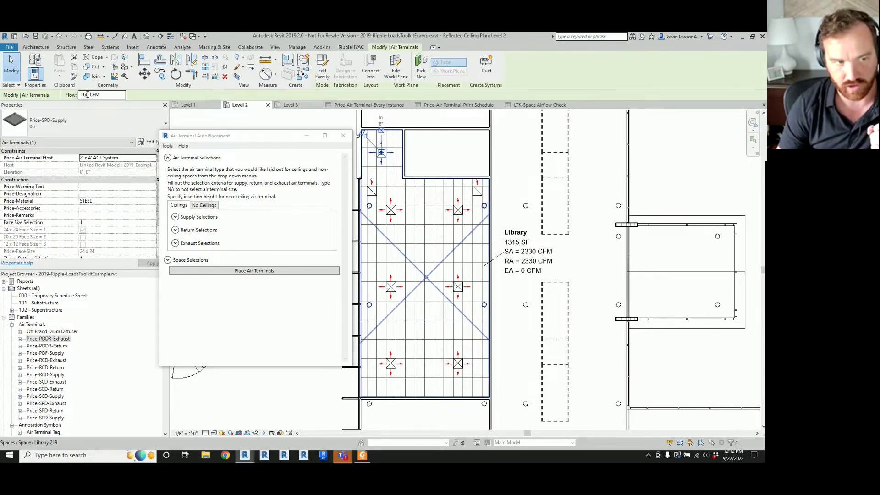
Check the flows of the two upper supply terminals in the Library's main area and clear the selection.
click(391, 212)
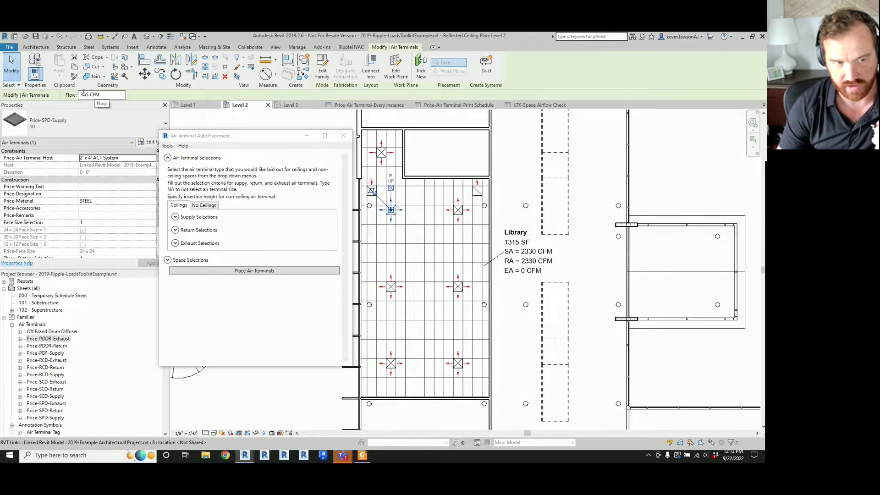
click(461, 219)
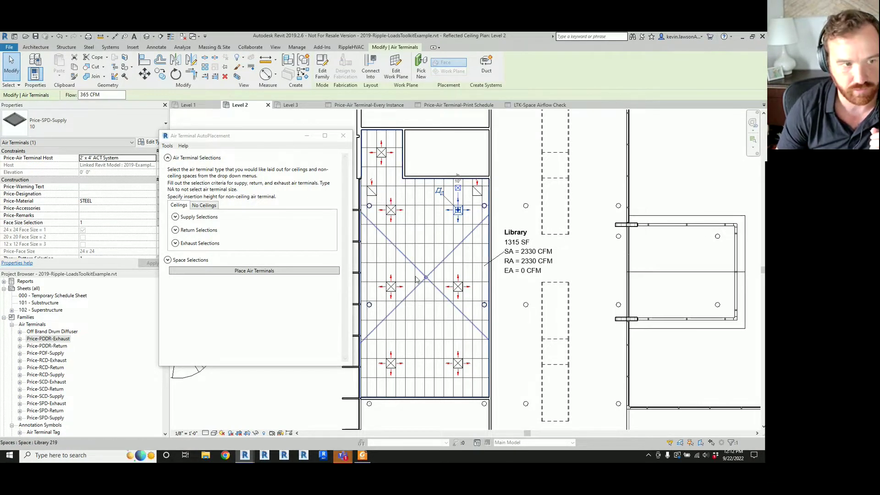
scroll(417, 275, down, 3)
scroll(423, 258, up, 2)
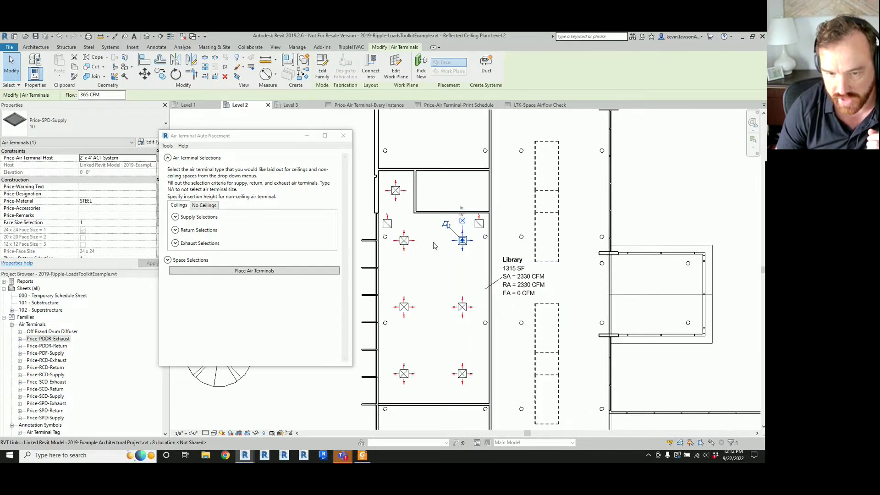
scroll(422, 257, up, 1)
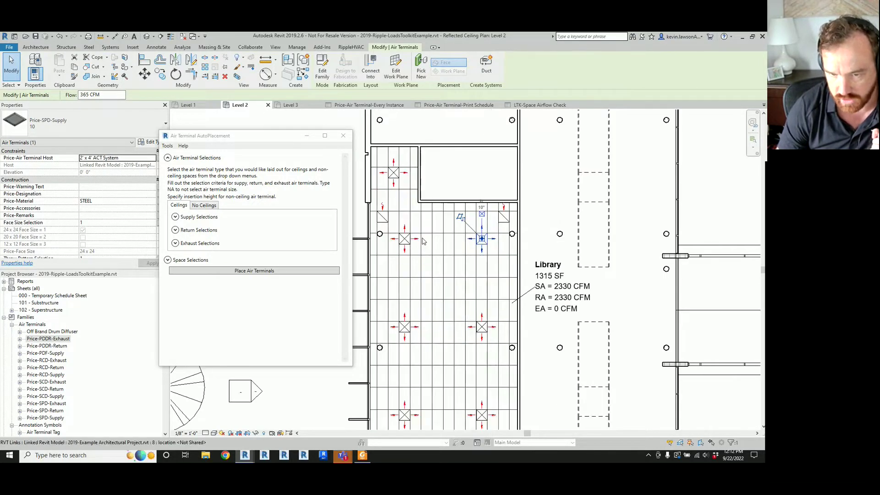
scroll(475, 251, down, 1)
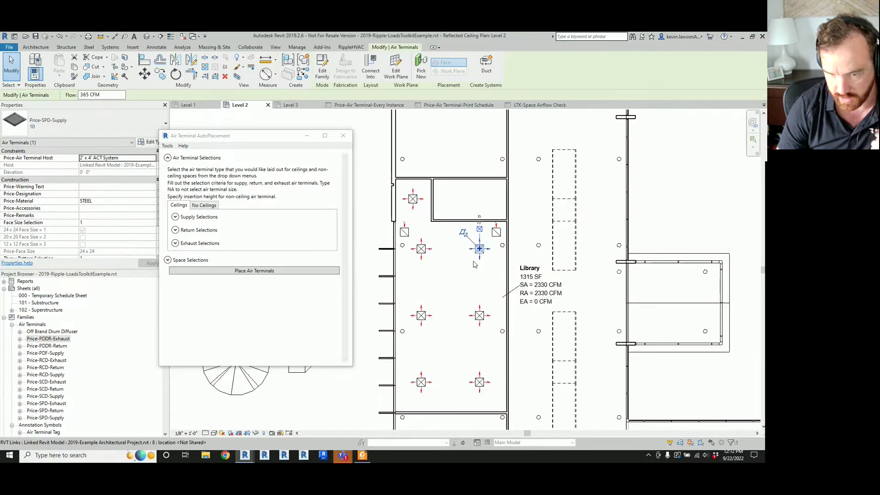
click(374, 244)
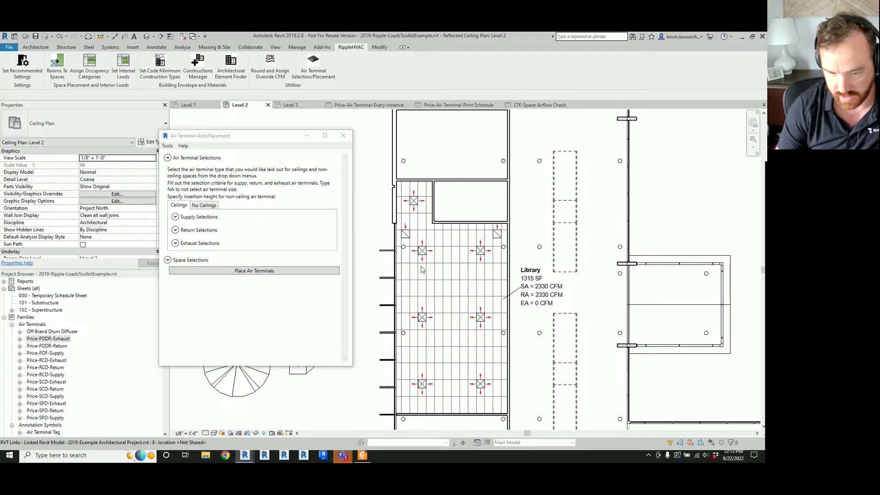
Select the rotated L-shaped space nearest the building and automatically place its air terminals.
scroll(429, 284, down, 2)
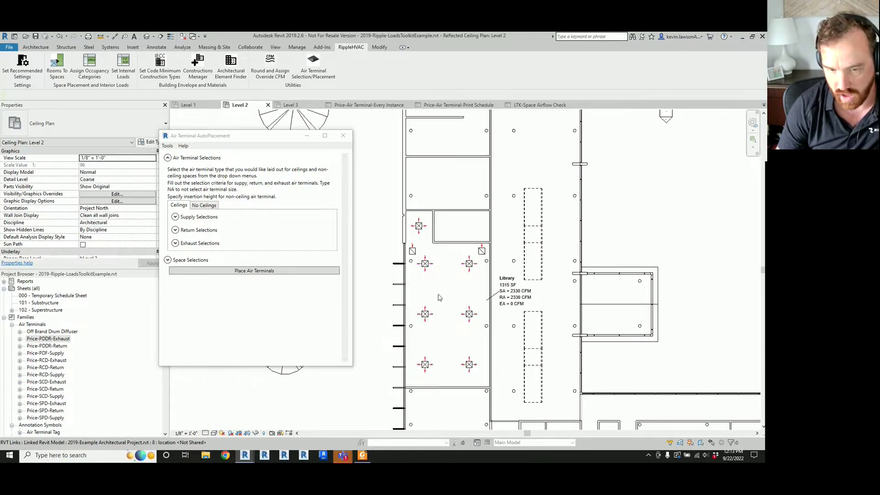
scroll(435, 291, down, 2)
scroll(450, 179, down, 2)
scroll(465, 161, up, 3)
scroll(451, 161, up, 2)
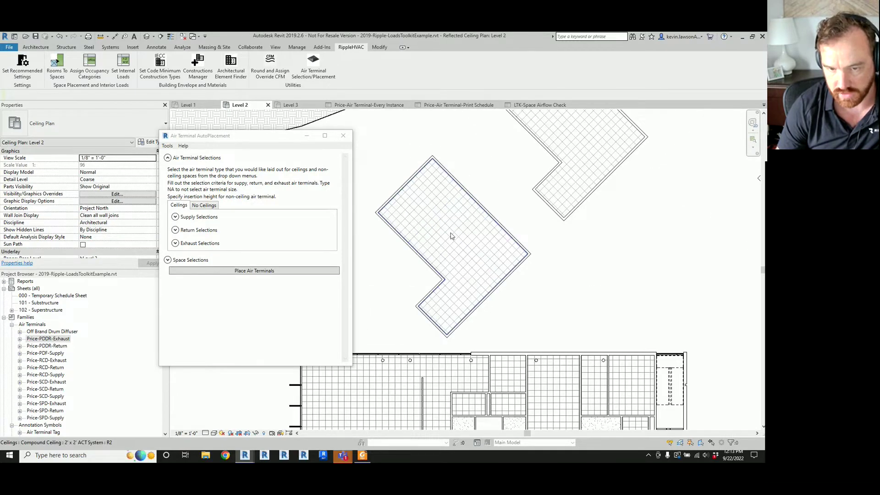
drag(372, 145, 543, 354)
click(278, 272)
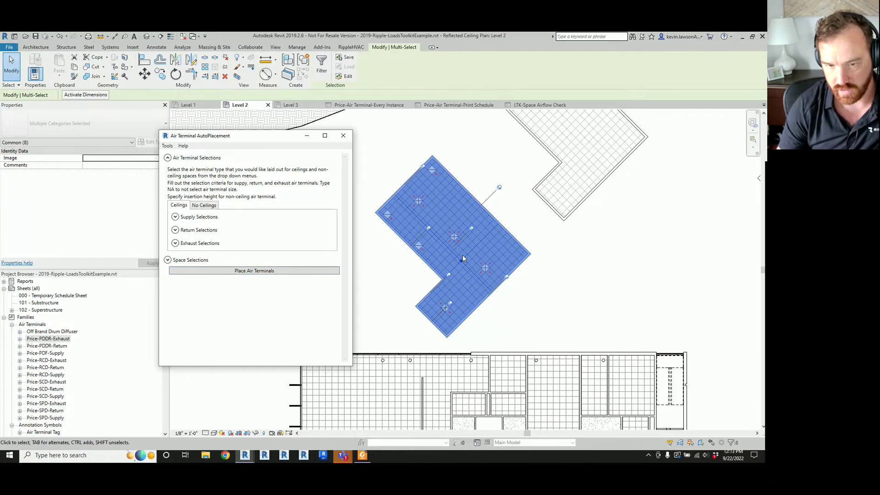
click(576, 330)
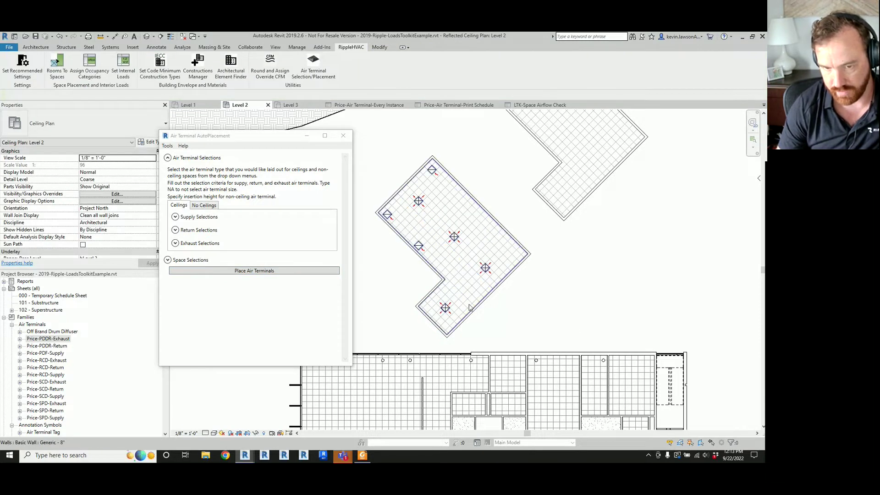
Check the rotated layout, then select the adjacent second L-shaped space and automatically place its air terminals.
scroll(412, 321, down, 3)
scroll(409, 251, up, 2)
scroll(409, 251, up, 2)
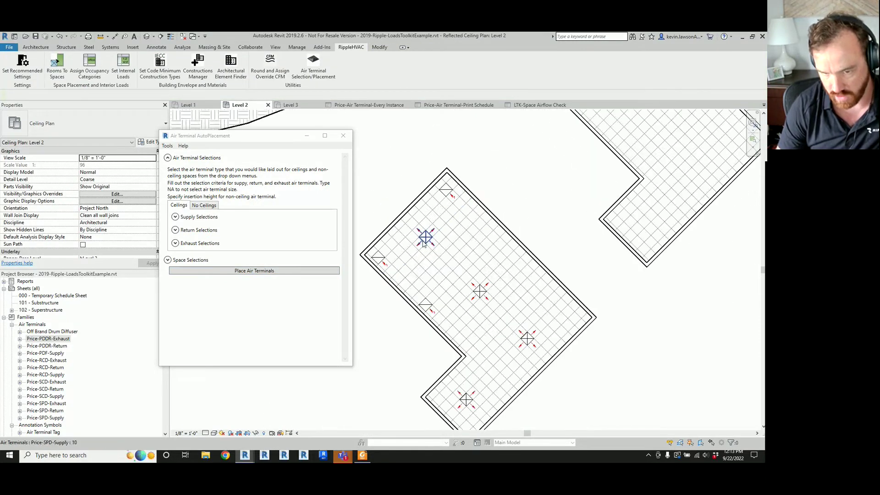
scroll(396, 322, down, 2)
scroll(537, 319, down, 1)
scroll(492, 343, up, 3)
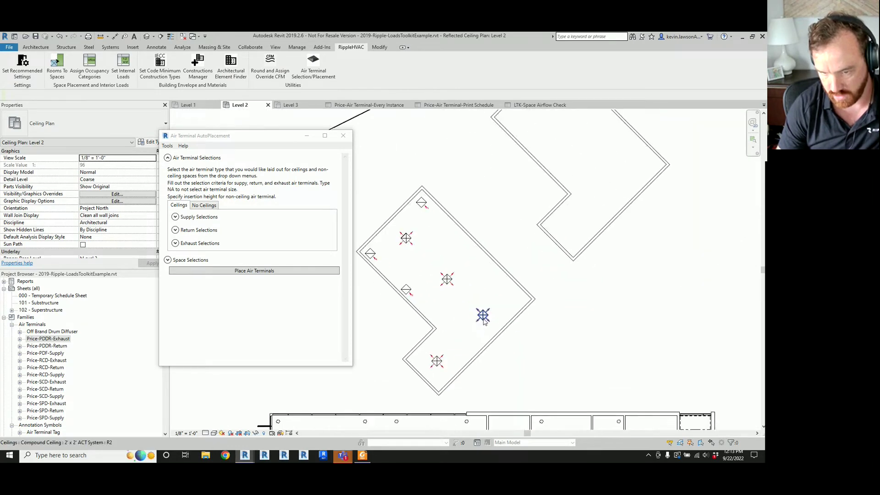
scroll(516, 340, down, 3)
drag(485, 133, 635, 307)
click(223, 273)
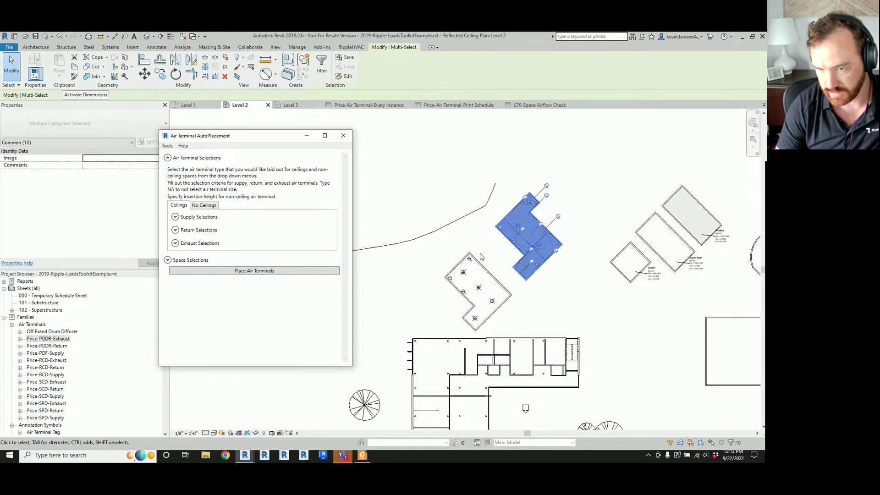
Select the rotated VP Office space with its wood-paneled ceiling and automatically place its air terminals.
scroll(608, 207, up, 4)
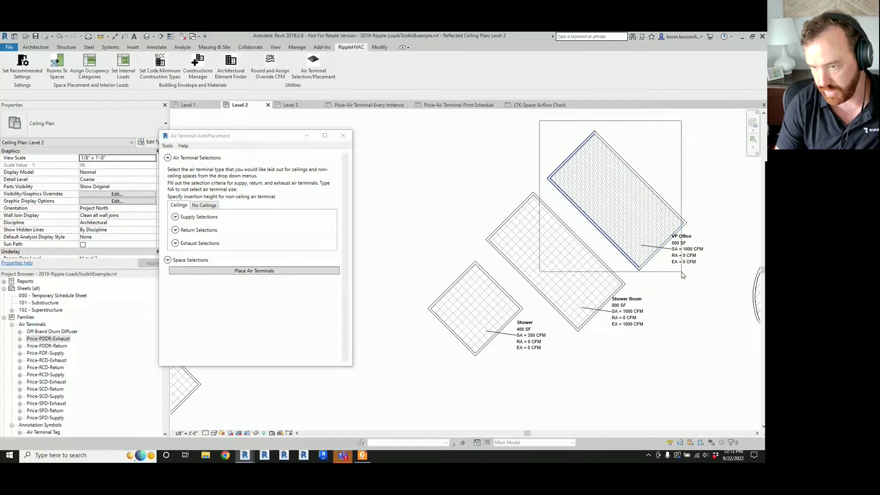
click(596, 186)
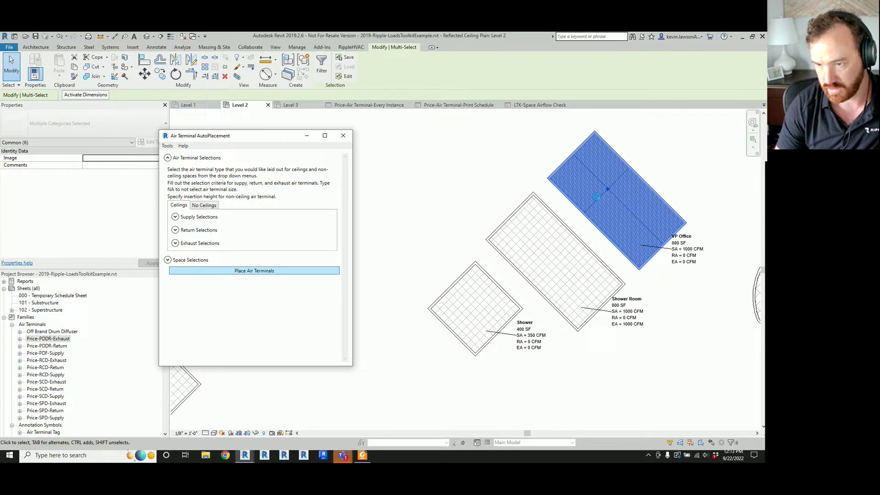
click(493, 143)
Check the flow and ceiling host of the VP Office's uppermost supply terminal and clear the selection.
scroll(584, 174, up, 2)
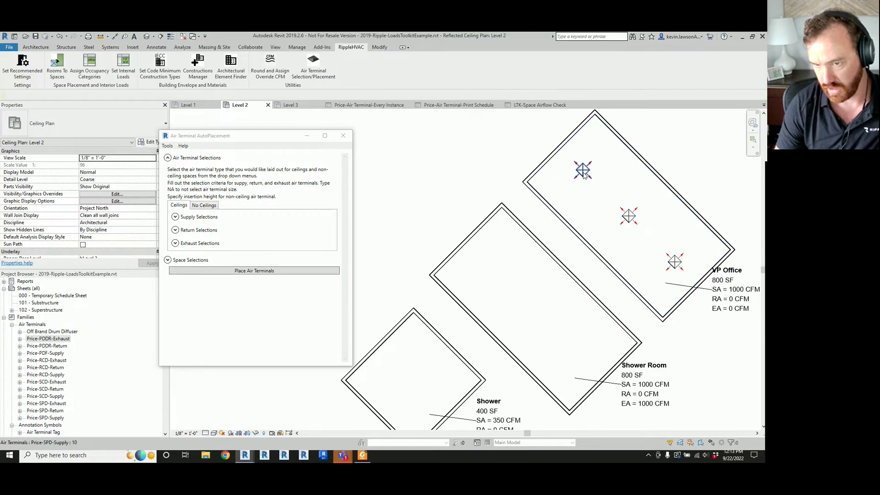
click(583, 171)
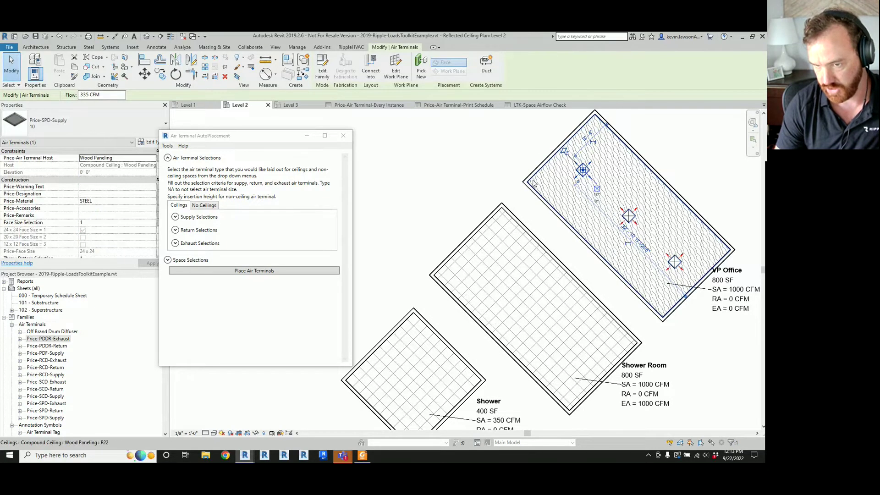
click(454, 231)
Select the 707 SF Shower space with the curved wall and automatically place its air terminals.
scroll(455, 234, down, 1)
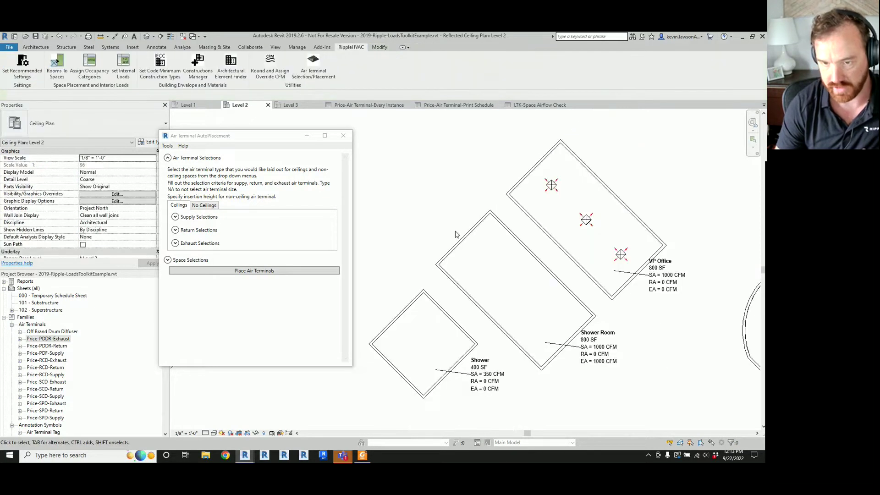
scroll(456, 234, down, 4)
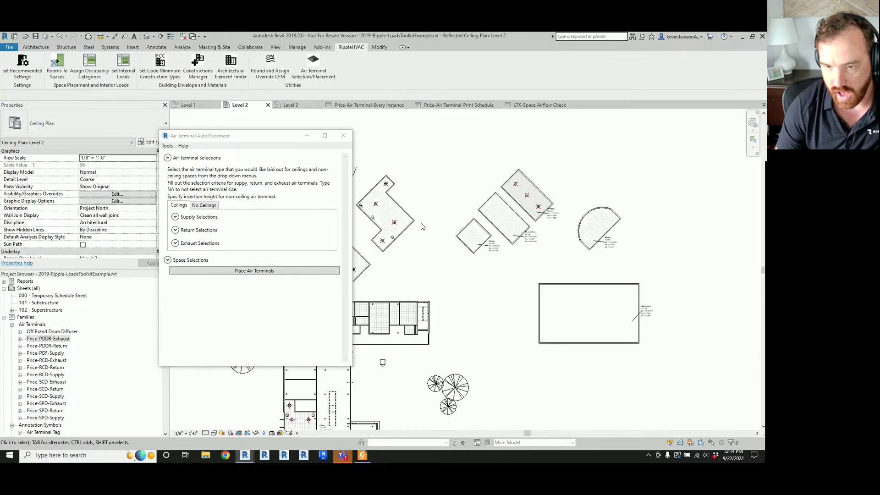
scroll(504, 193, up, 3)
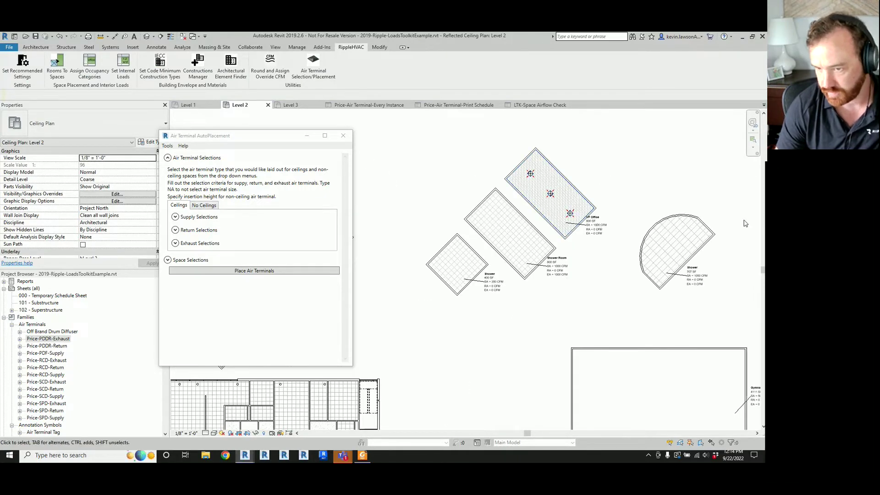
scroll(733, 224, up, 4)
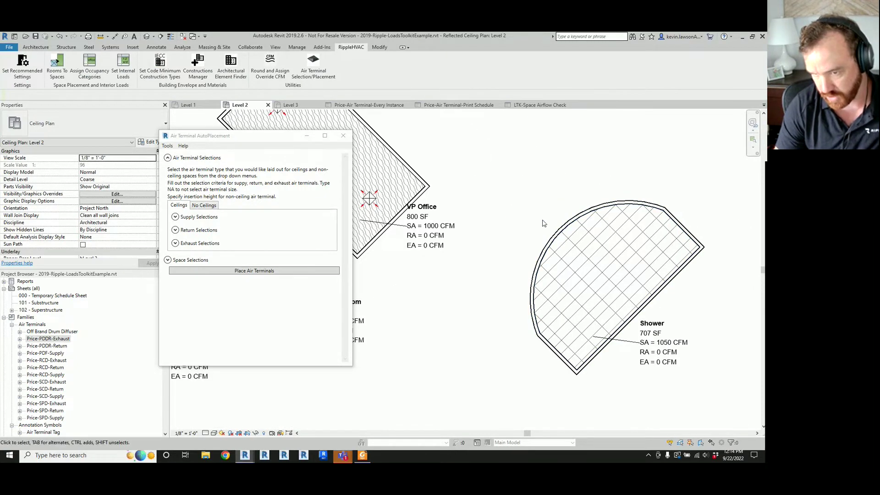
scroll(462, 214, down, 2)
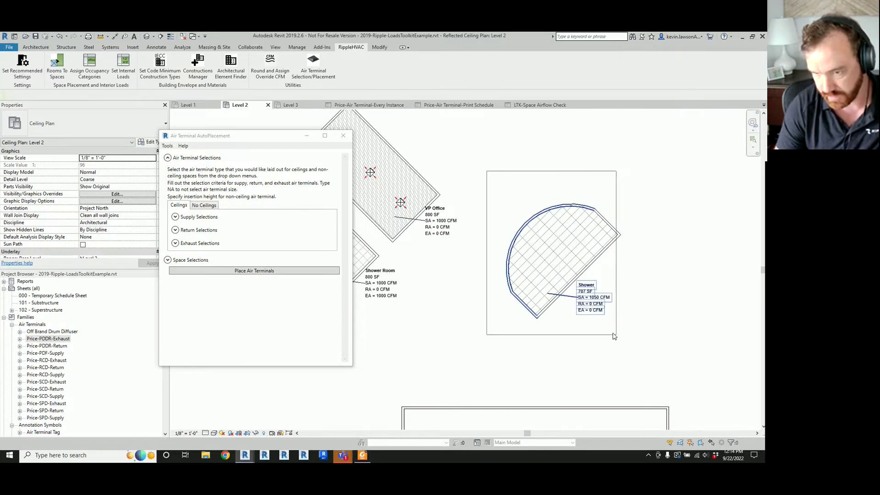
drag(621, 342, 544, 281)
drag(486, 175, 649, 354)
click(255, 273)
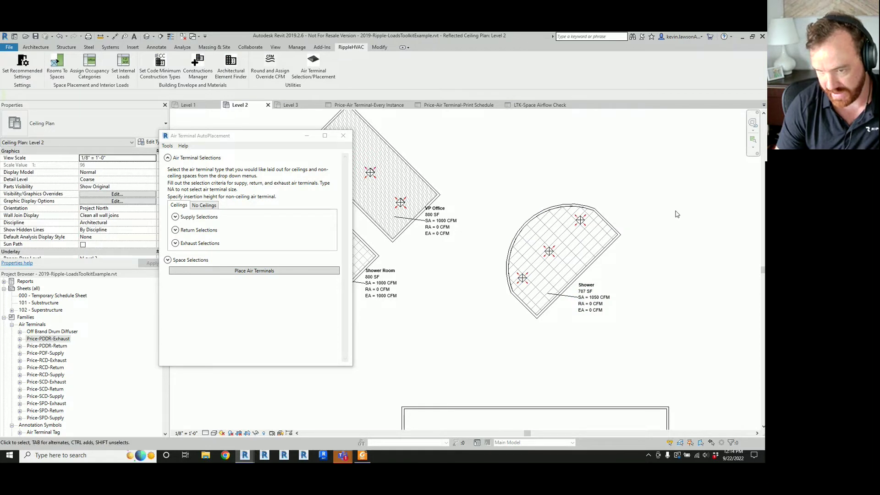
Select the L-shaped Corridor 234 space in the main building, automatically place its air terminals, and clear the selection.
scroll(520, 274, down, 3)
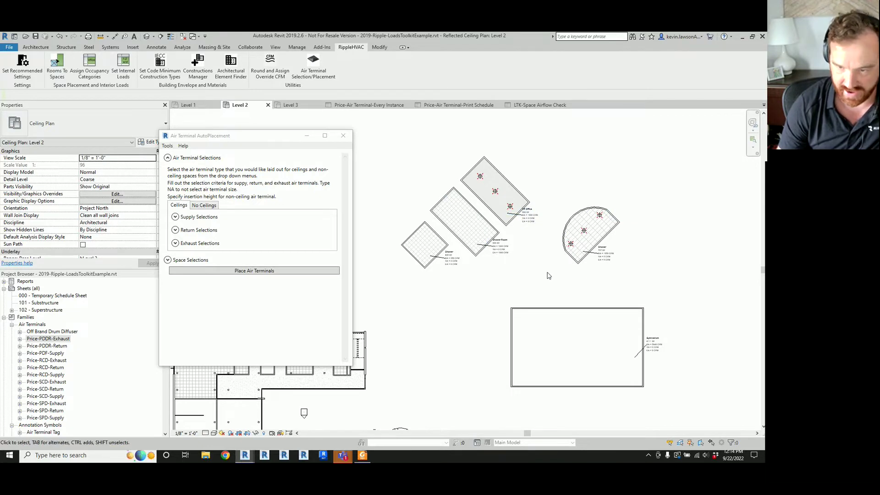
scroll(676, 200, down, 2)
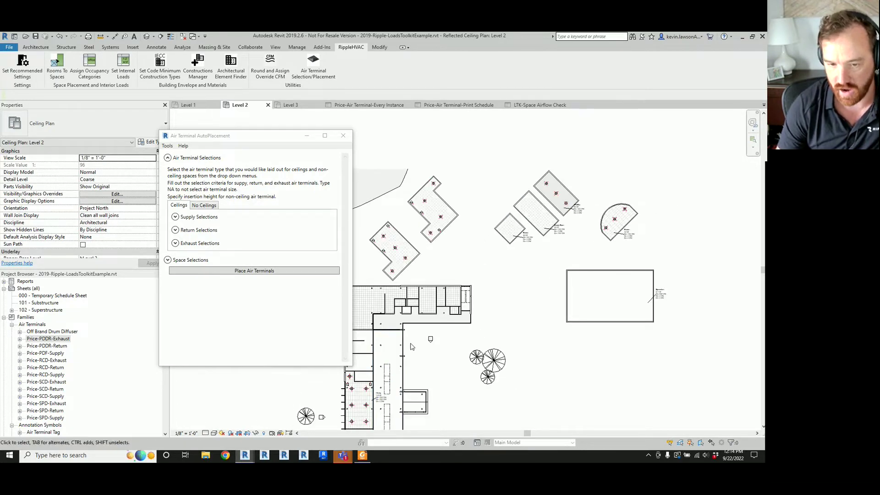
scroll(412, 347, up, 5)
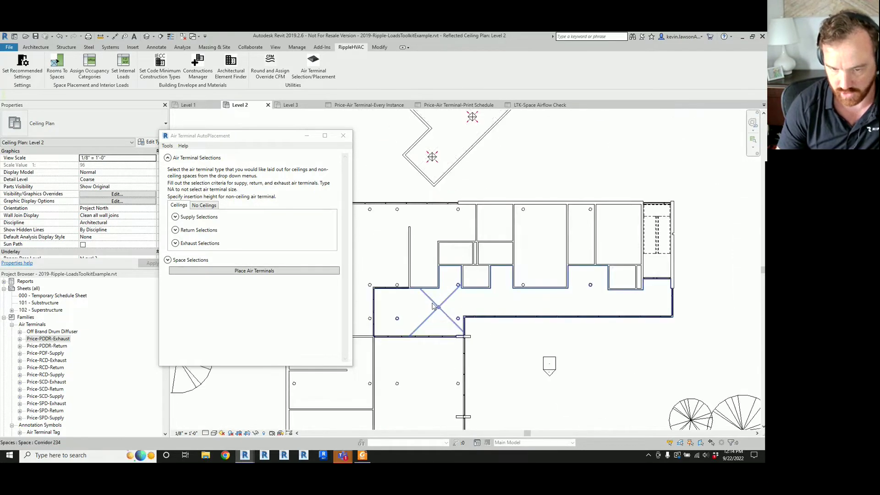
click(434, 306)
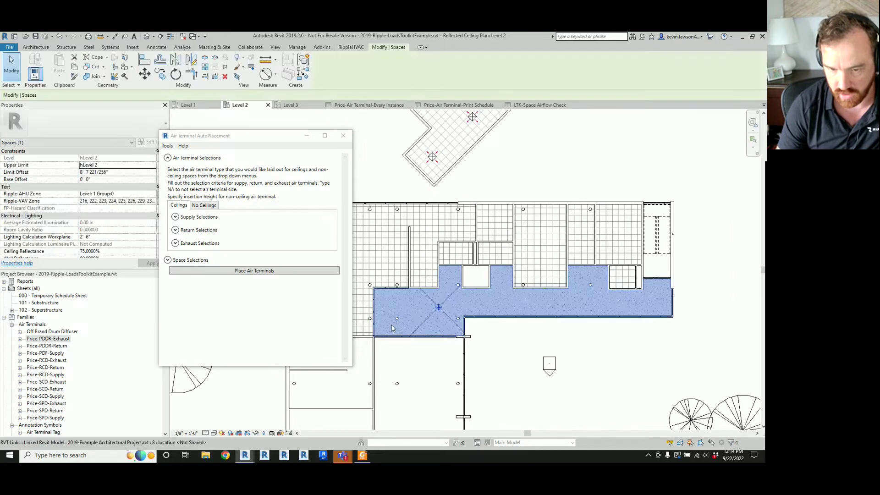
click(248, 271)
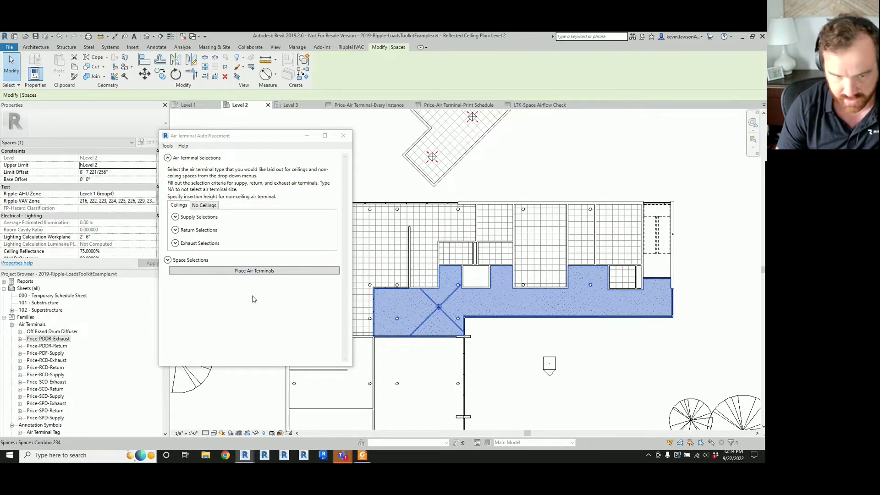
click(259, 274)
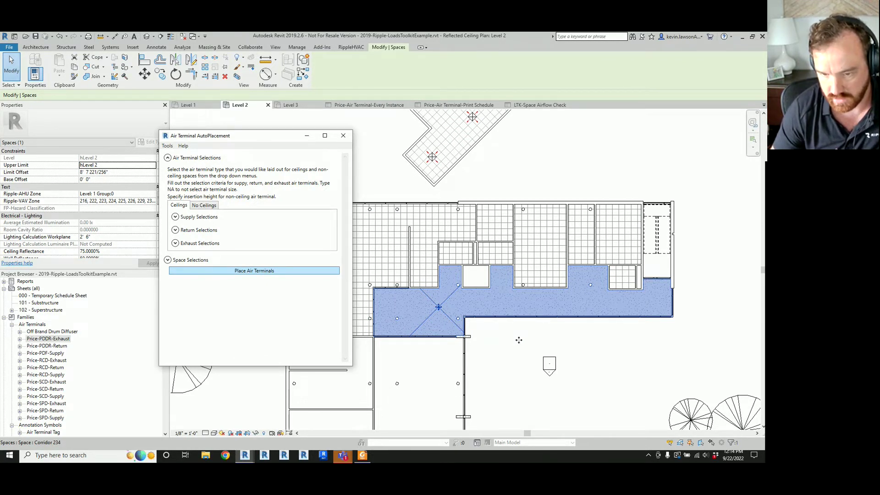
middle_drag(533, 386, 573, 388)
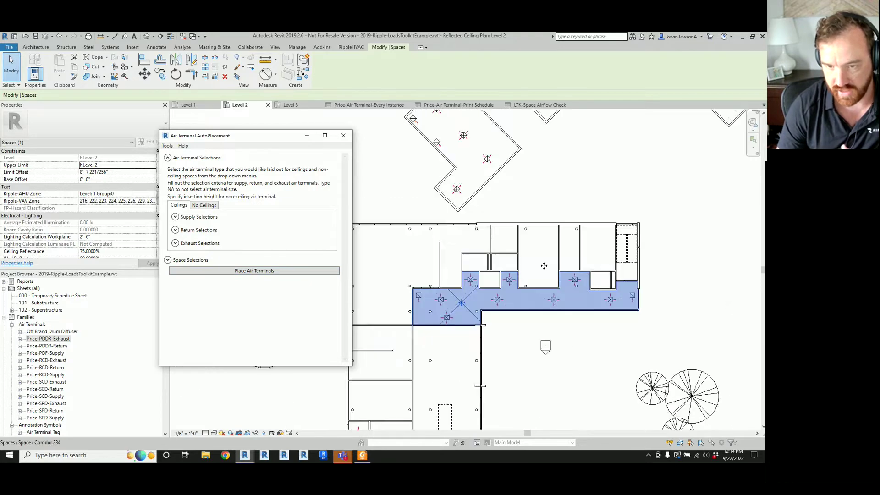
scroll(412, 232, down, 2)
click(412, 231)
Select all spaces in the building's upper wing except Corridor 234 and automatically place their air terminals.
drag(395, 189, 693, 318)
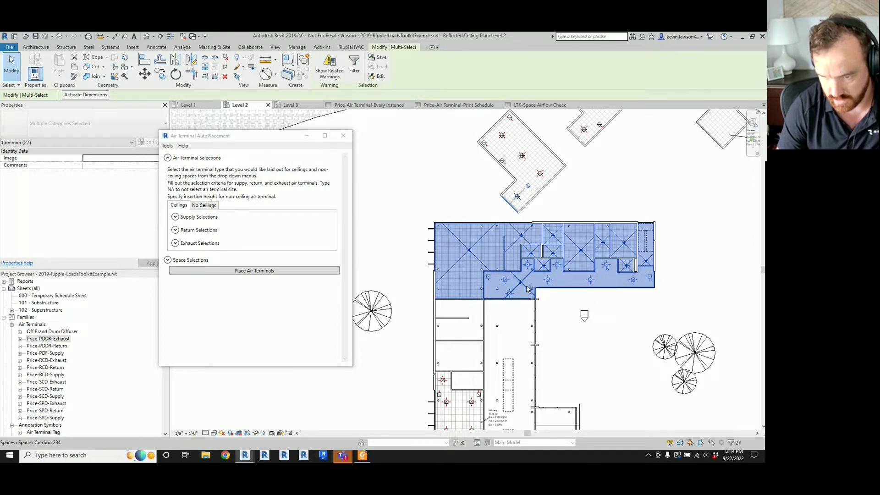
shift+click(528, 289)
click(271, 273)
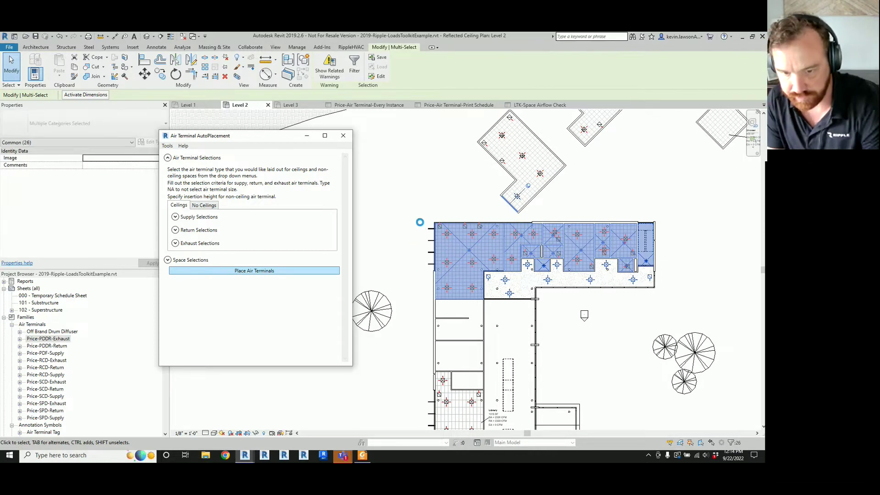
click(424, 184)
Add the two Instruction spaces and the computer lab beside the lower wing's far stair to the placement list and clear the selection.
scroll(424, 185, down, 3)
scroll(451, 247, up, 6)
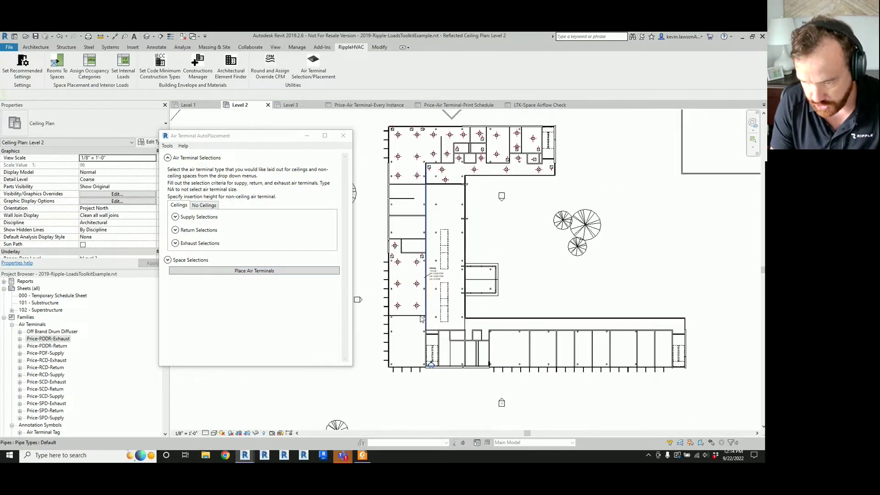
drag(422, 219, 592, 400)
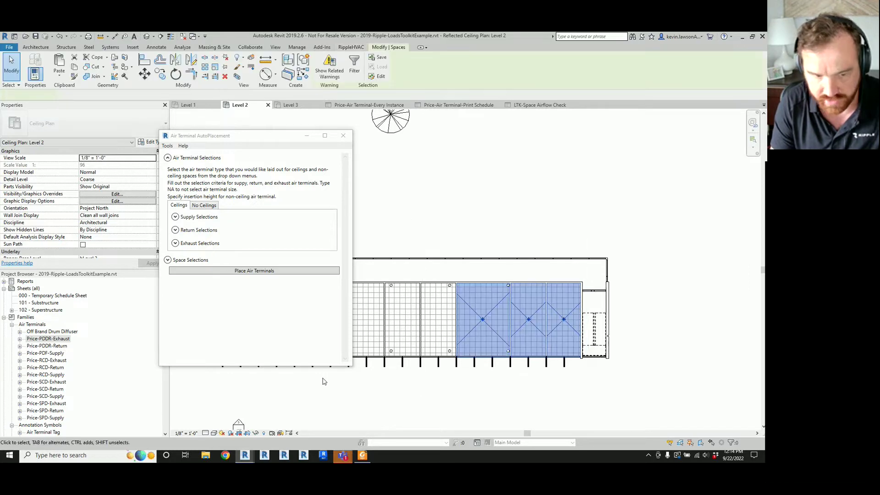
click(168, 260)
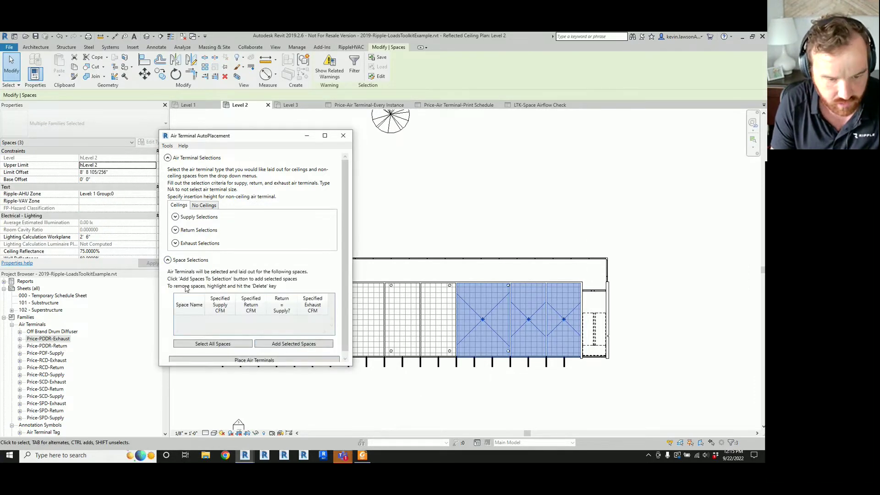
click(283, 345)
click(267, 266)
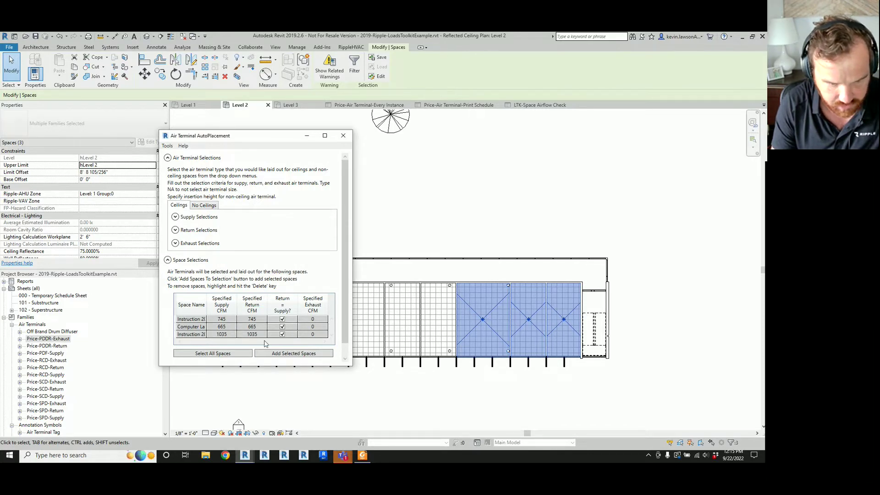
click(530, 406)
Add the 480 CFM Instruction space on the building's west side to the list and automatically place air terminals in all four listed spaces.
scroll(530, 394, down, 4)
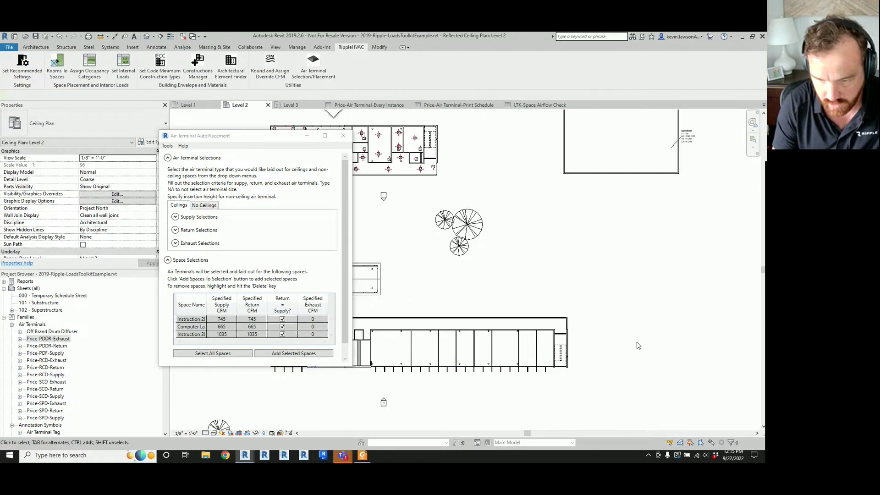
scroll(552, 337, up, 2)
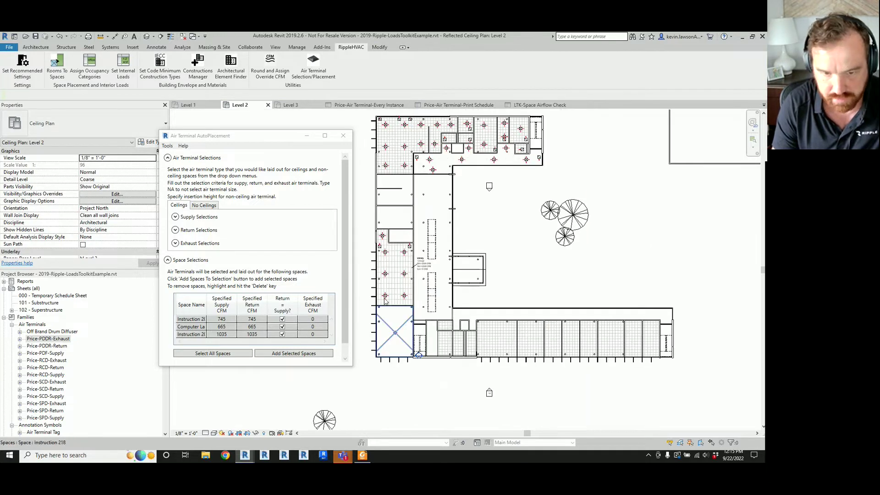
scroll(384, 218, up, 2)
click(384, 218)
click(298, 352)
click(269, 265)
scroll(272, 348, down, 1)
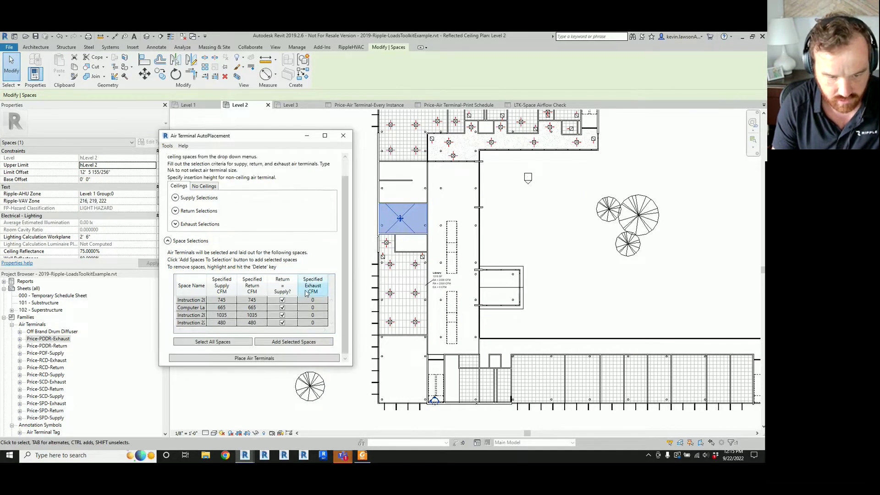
click(272, 359)
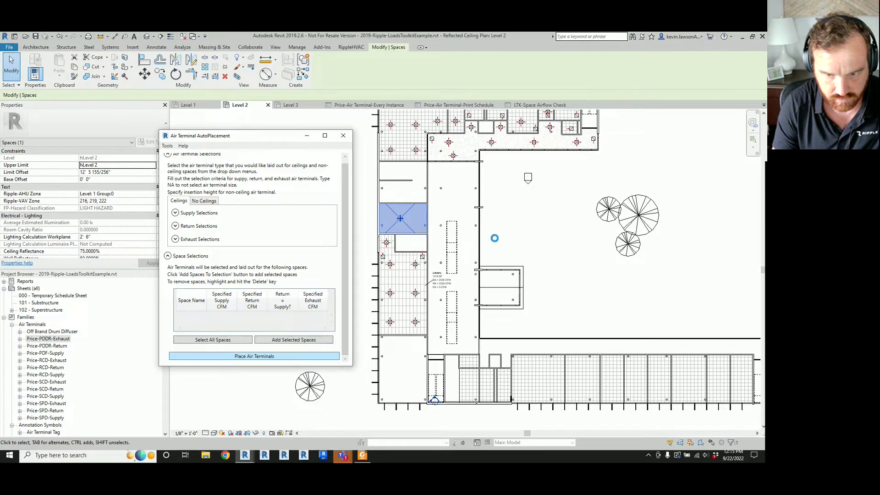
Inspect the air terminal layouts placed in the three spaces at the far end of the lower wing.
scroll(462, 245, down, 1)
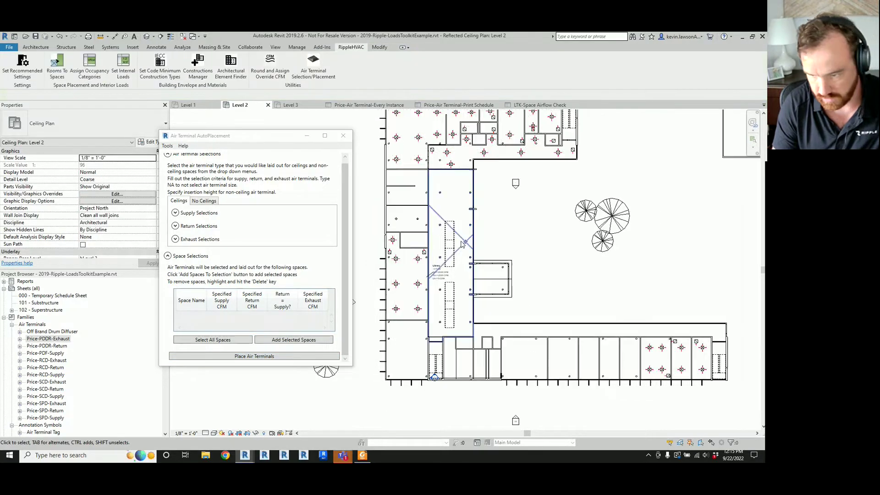
scroll(653, 271, up, 3)
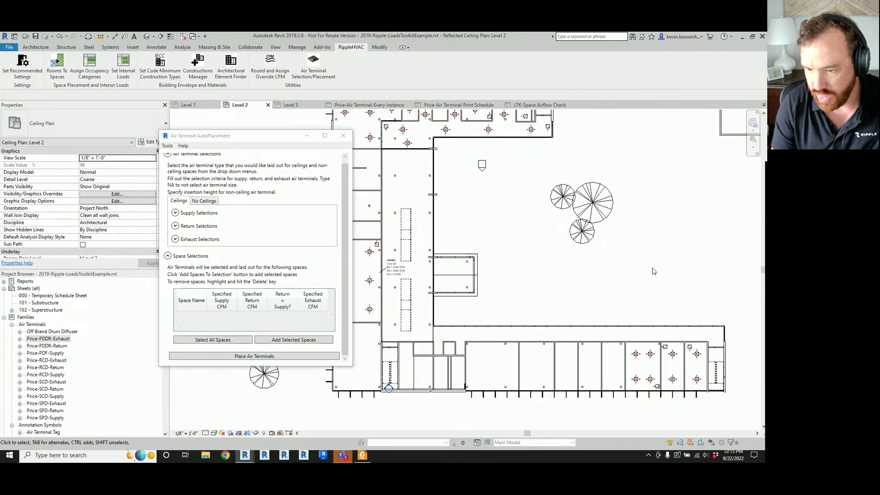
scroll(653, 271, down, 2)
scroll(661, 347, up, 2)
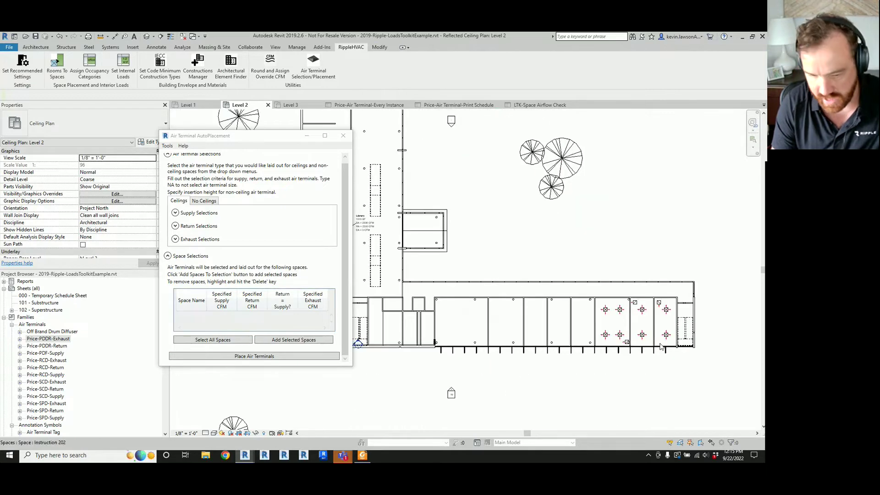
scroll(624, 326, up, 1)
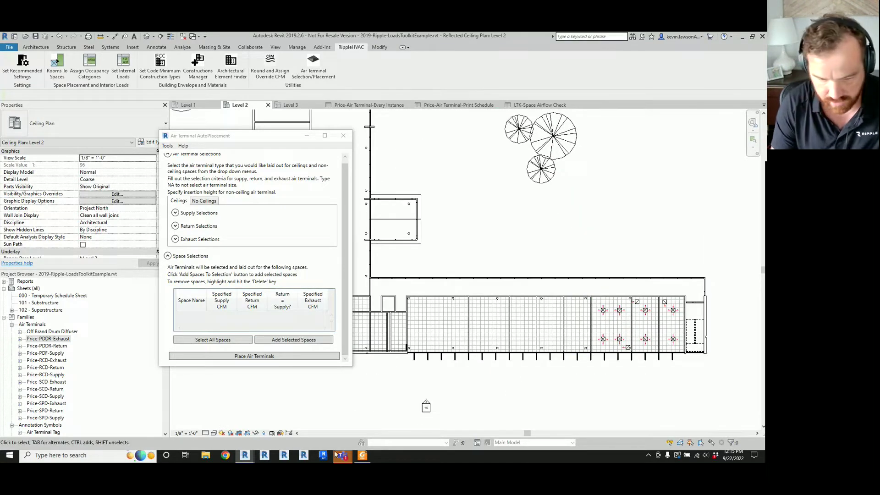
Switch to the Practical Diffuser Selection and Layout Procedure PDF in Foxit Reader and read the characteristic length section with Figures 1A and 1B.
mouse_move(368, 461)
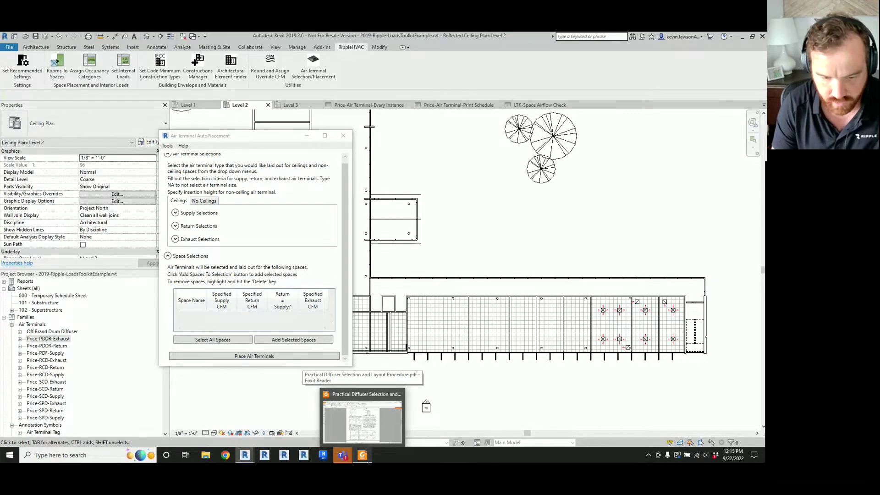
click(363, 456)
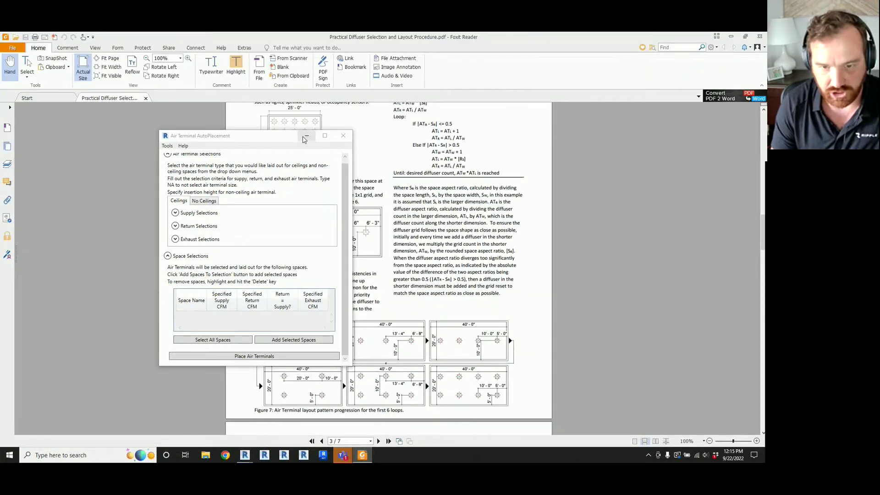
scroll(345, 198, up, 10)
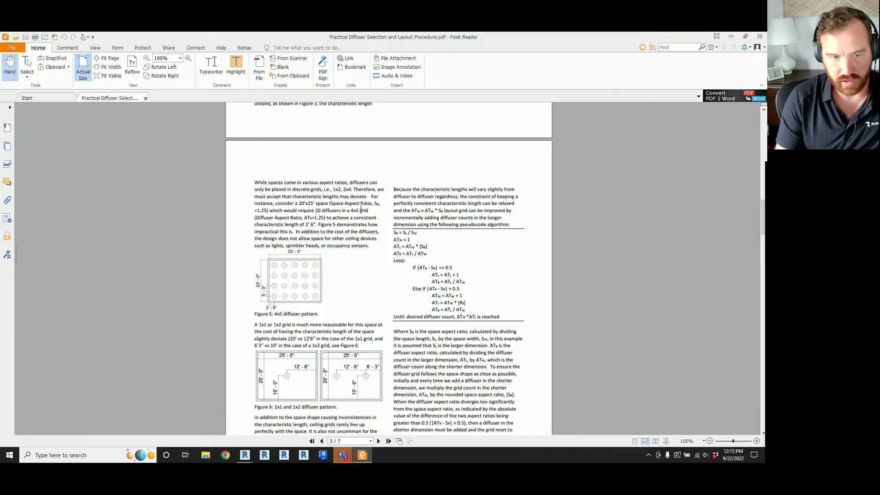
scroll(361, 206, up, 5)
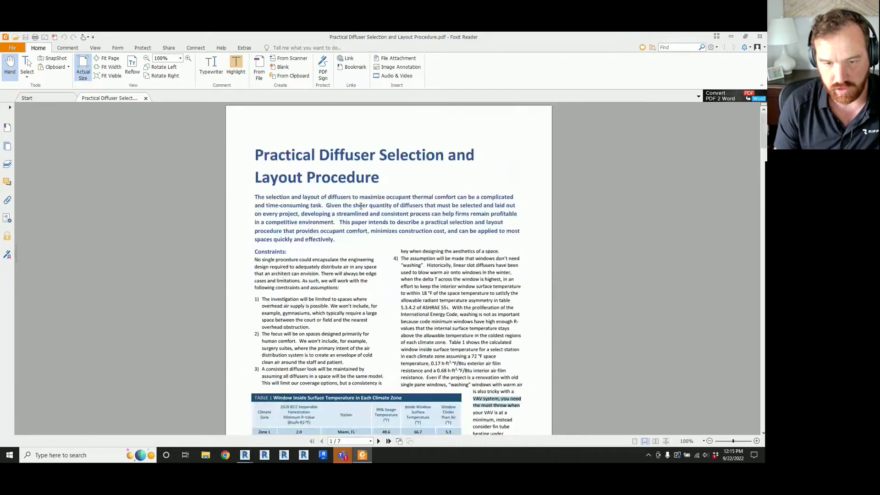
scroll(361, 206, down, 10)
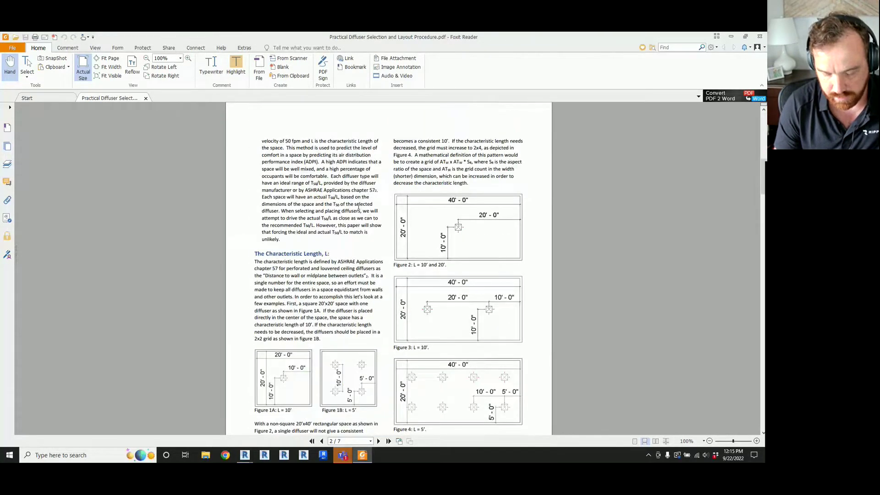
scroll(273, 193, down, 3)
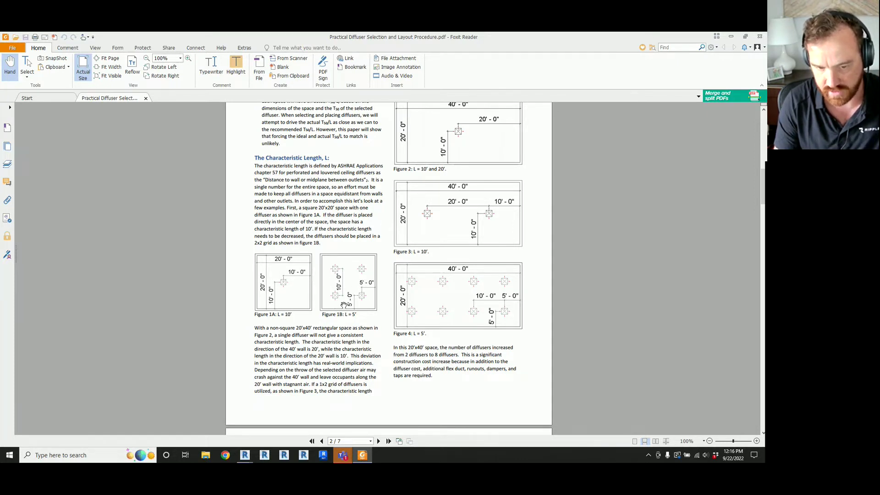
drag(361, 356, 379, 320)
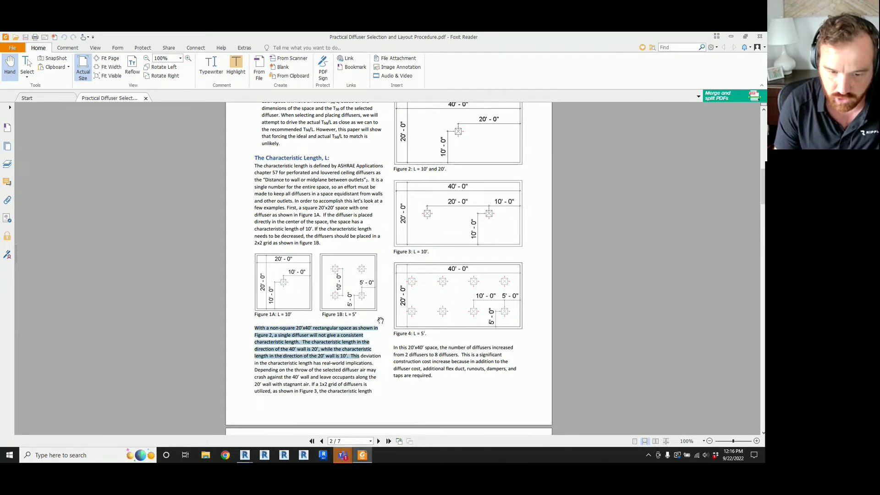
click(380, 320)
scroll(379, 320, down, 3)
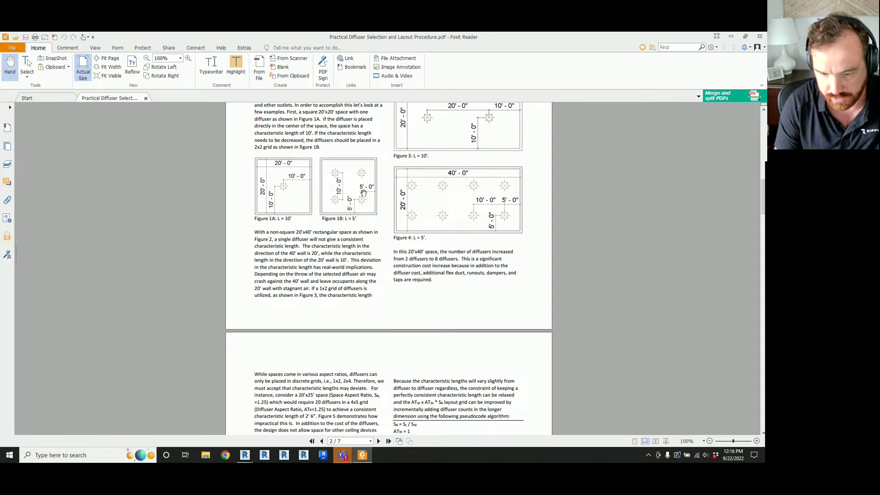
Look at the diffuser coverage area chart in Figure 9 and compare the 20'x40' space layouts in Figures 2 to 4.
scroll(363, 193, down, 15)
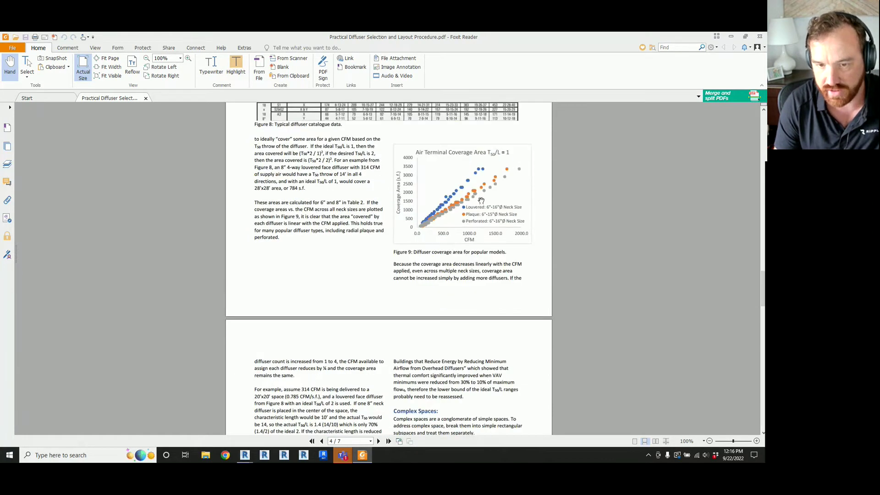
scroll(326, 314, up, 7)
scroll(330, 301, up, 15)
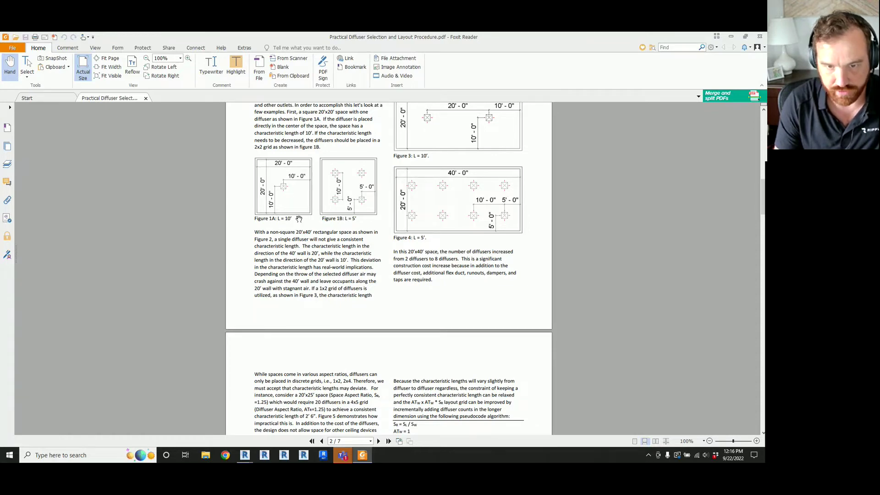
scroll(299, 219, up, 3)
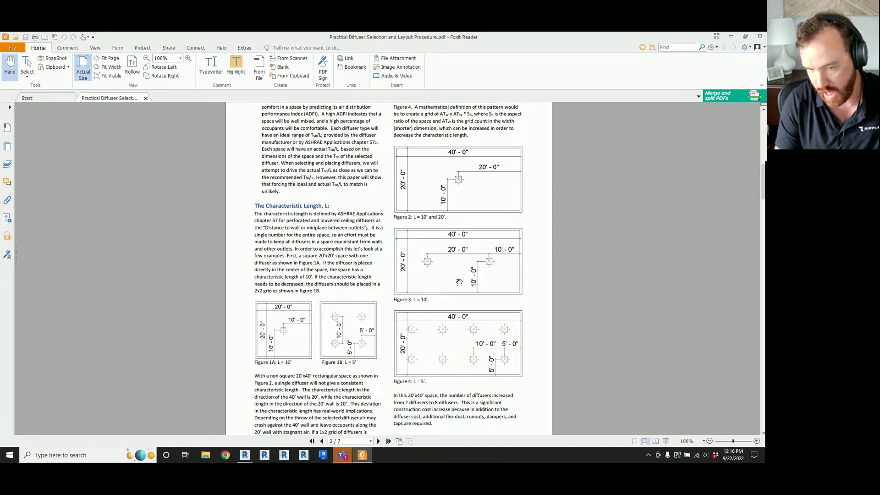
scroll(428, 282, down, 3)
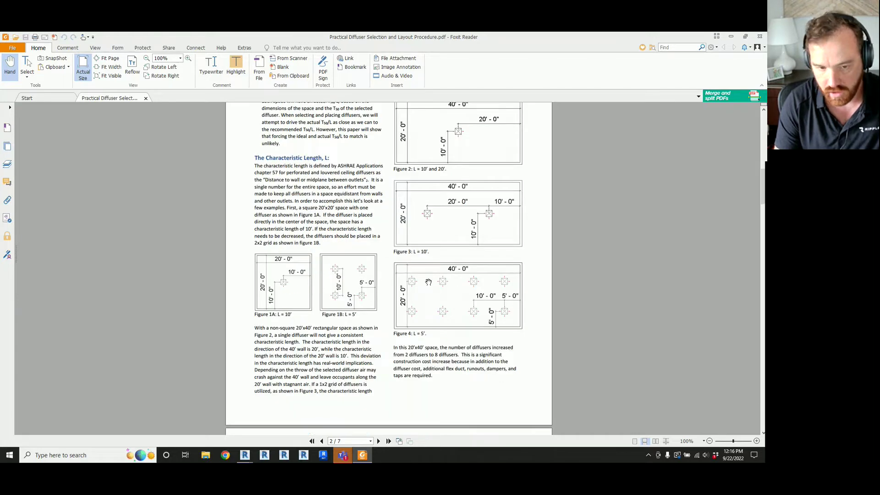
scroll(464, 181, up, 3)
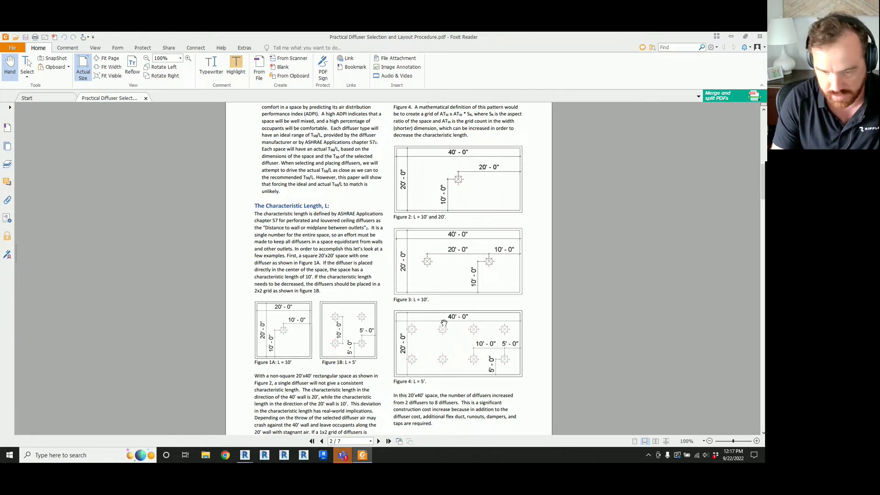
scroll(427, 337, down, 6)
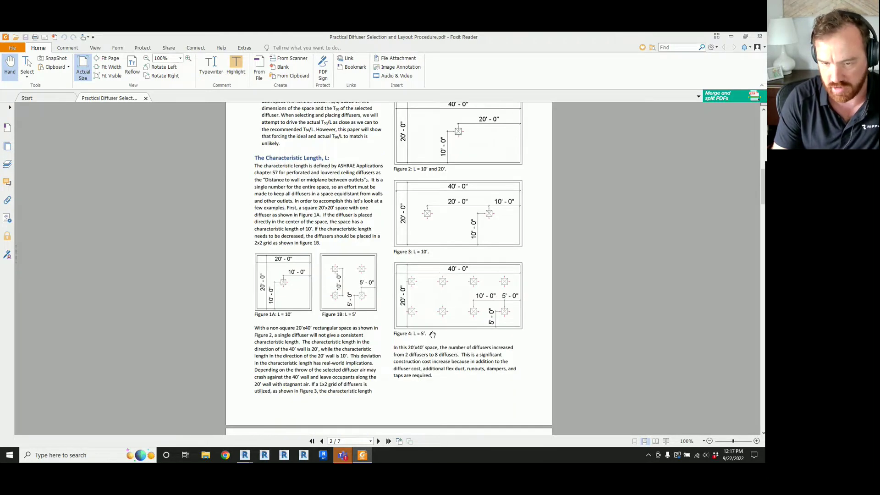
Examine the grid algorithm and Figure 7 layout progression on page 3, and compare them with the example layouts on page 2.
scroll(457, 320, down, 4)
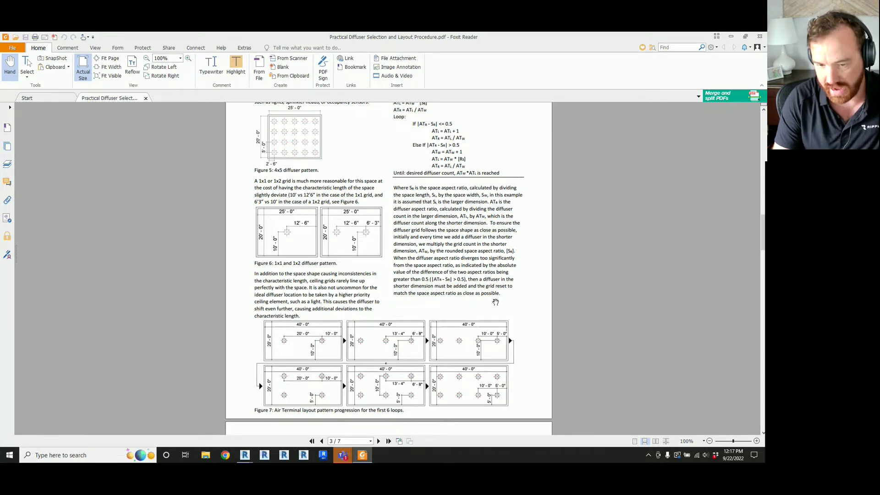
scroll(488, 305, down, 2)
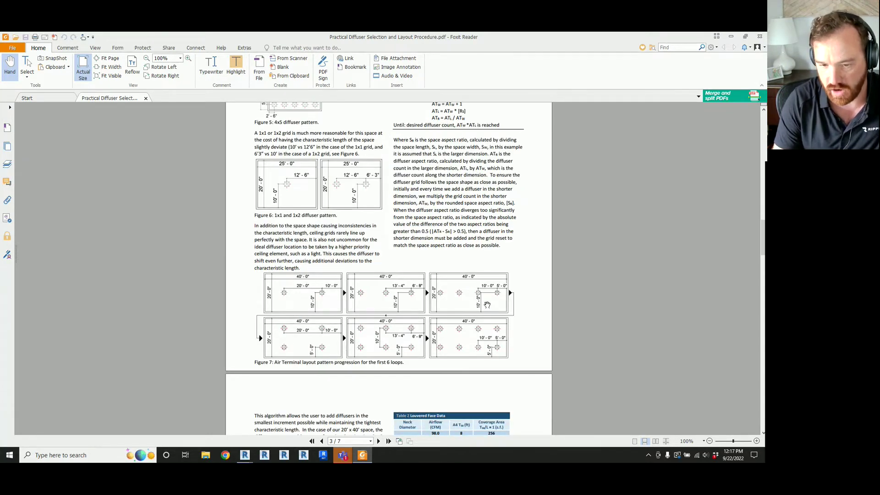
scroll(441, 379, up, 2)
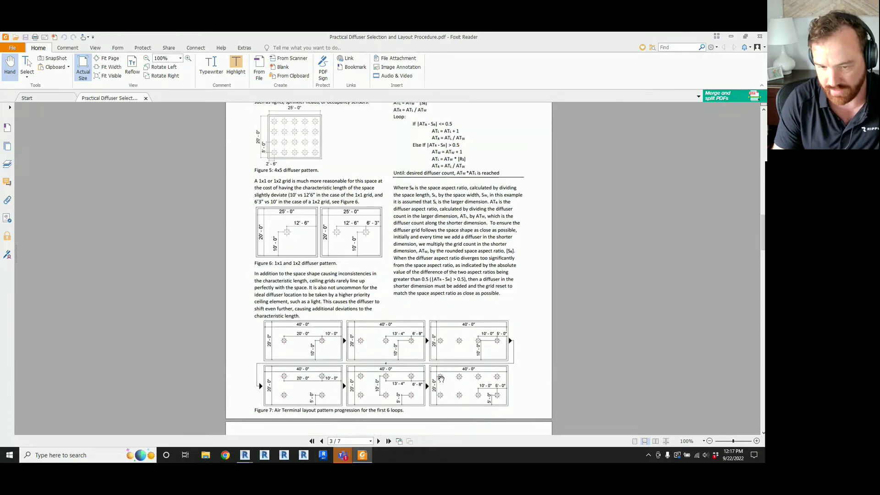
scroll(441, 378, up, 10)
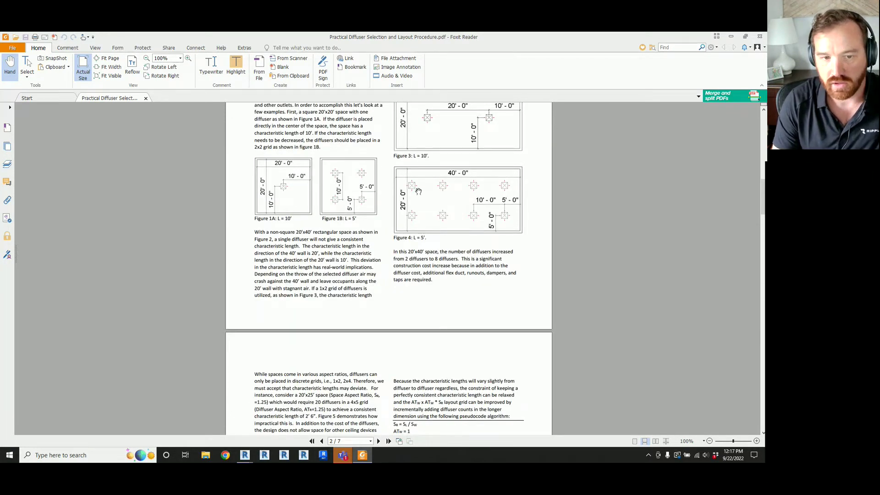
scroll(413, 196, up, 3)
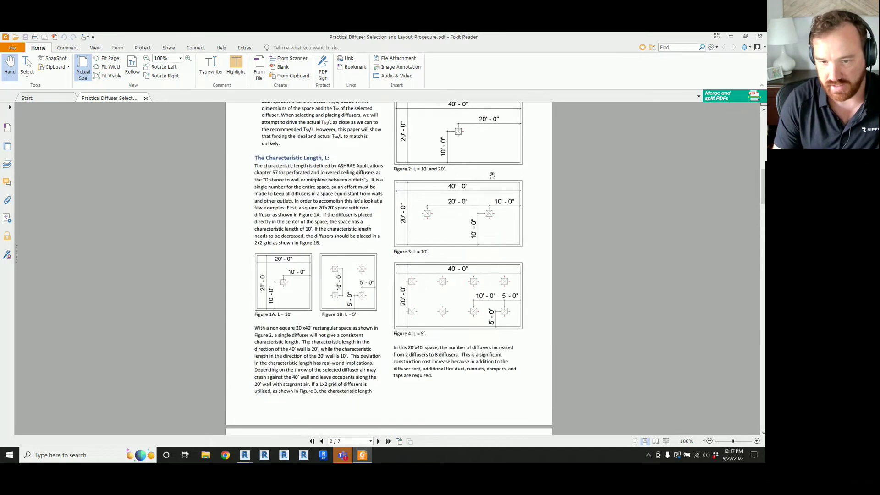
Return to the Level 2 ceiling plan in Revit and review the terminal layouts in the lower wing and the rest of the main building.
click(732, 37)
scroll(499, 209, down, 2)
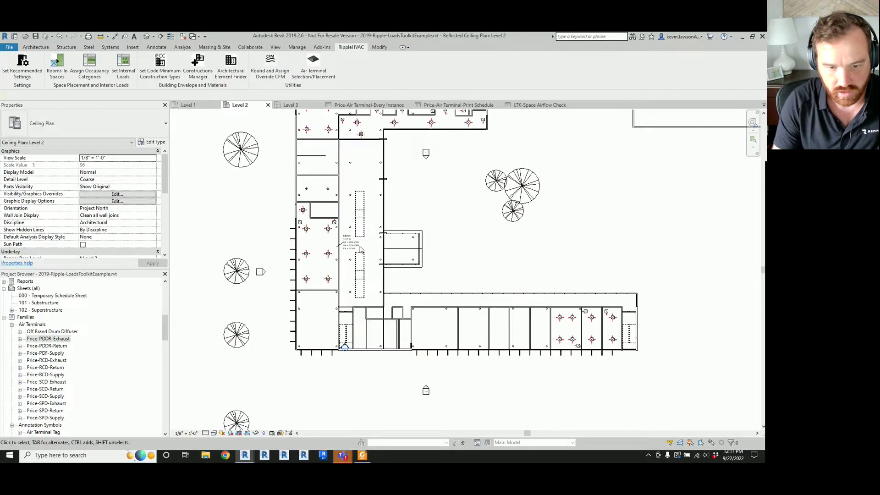
scroll(497, 314, up, 2)
scroll(550, 356, down, 1)
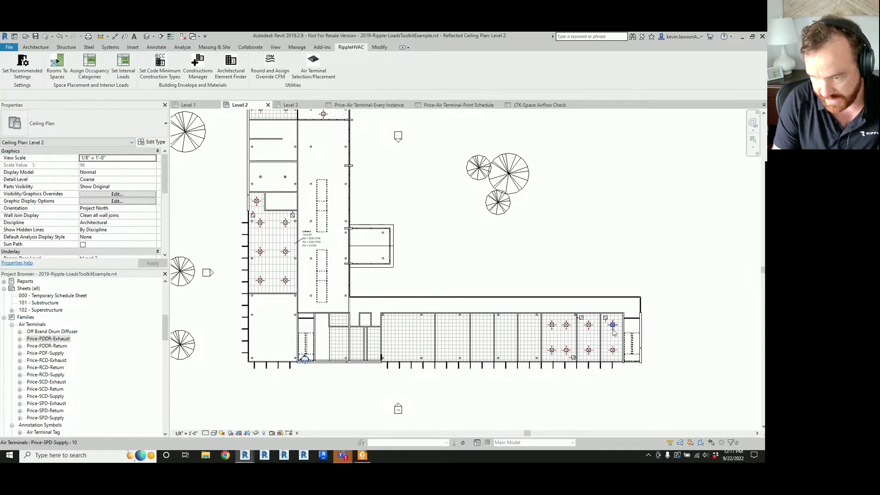
scroll(513, 374, down, 2)
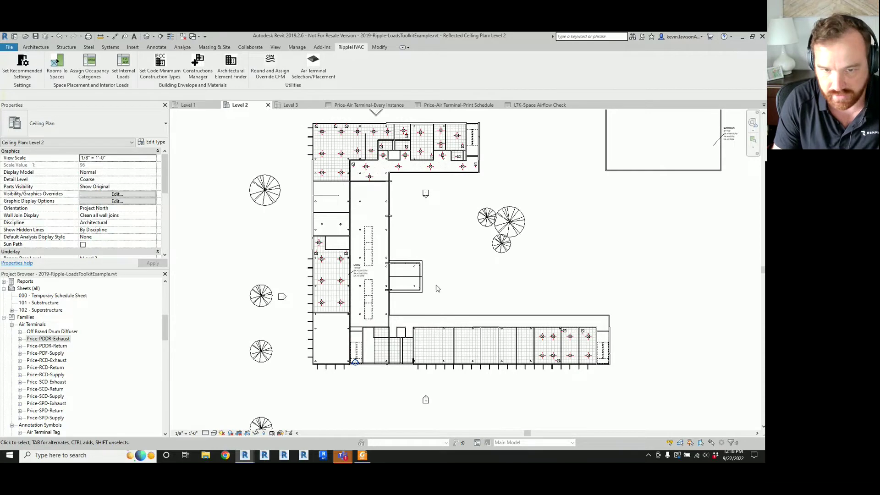
scroll(332, 250, up, 1)
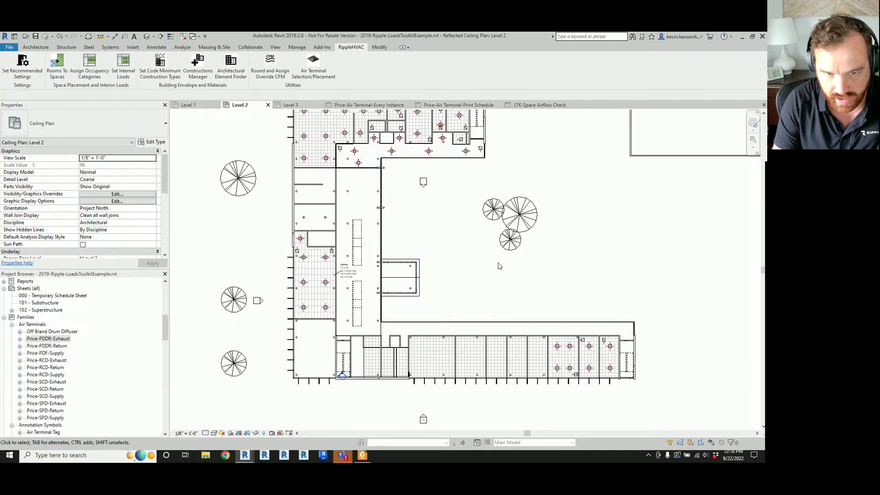
Bring the Air Terminal AutoPlacement dialog back up over the Level 2 ceiling plan and move it clear of the building.
scroll(332, 249, down, 1)
scroll(333, 252, up, 1)
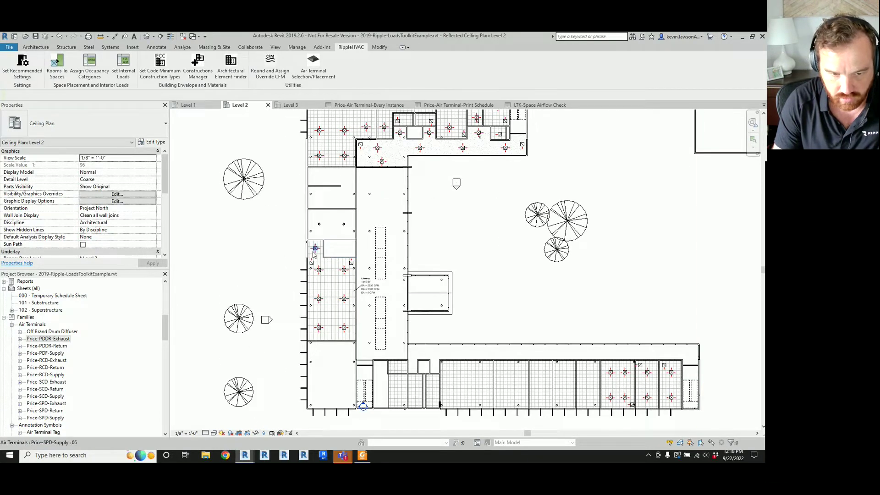
scroll(315, 252, down, 1)
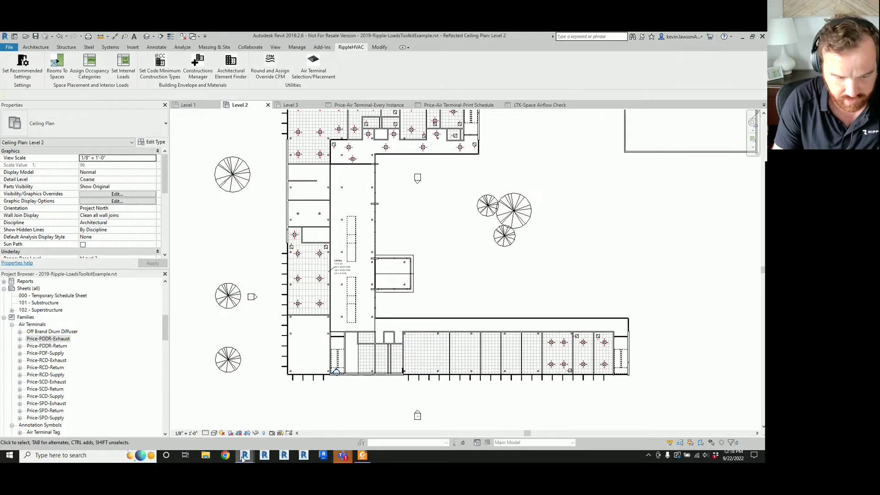
mouse_move(243, 459)
click(329, 422)
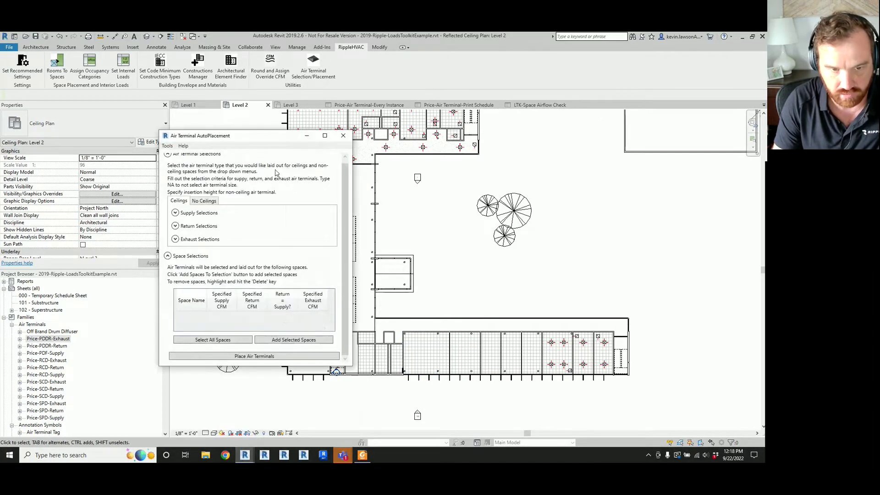
drag(264, 140, 188, 142)
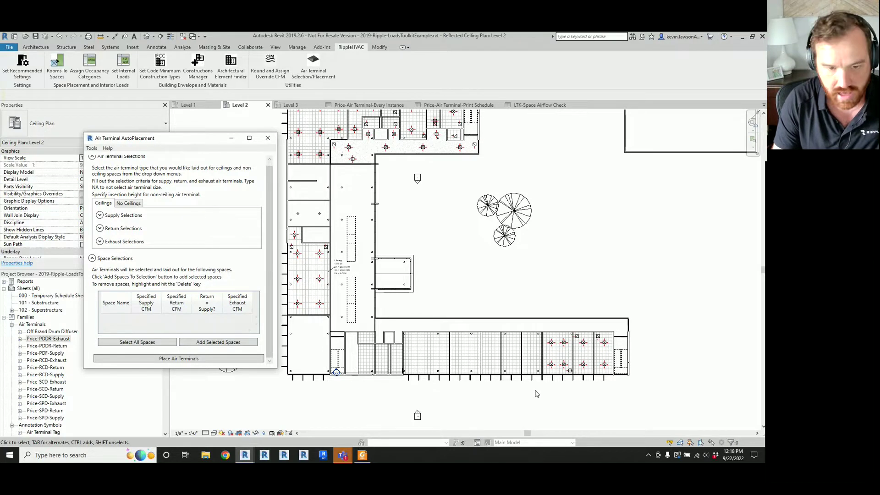
scroll(559, 284, down, 1)
click(572, 201)
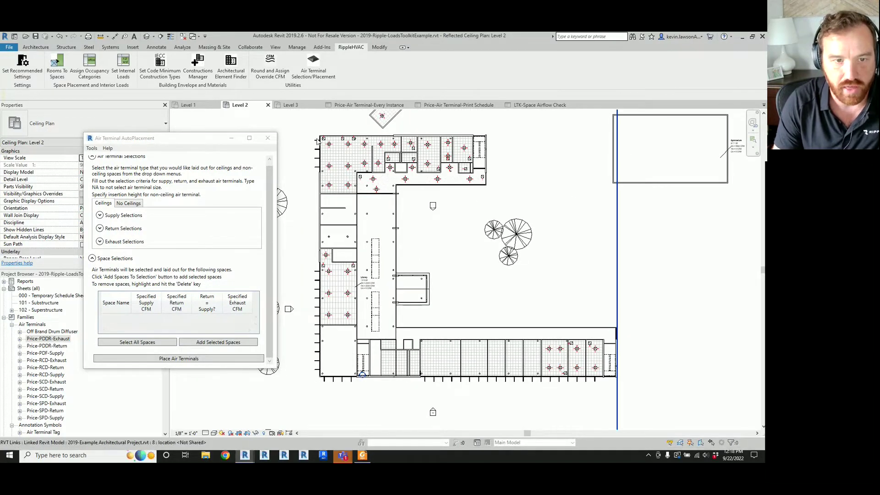
Delete every air terminal in the project through the Price-Air Terminal-Every Instance schedule.
click(369, 105)
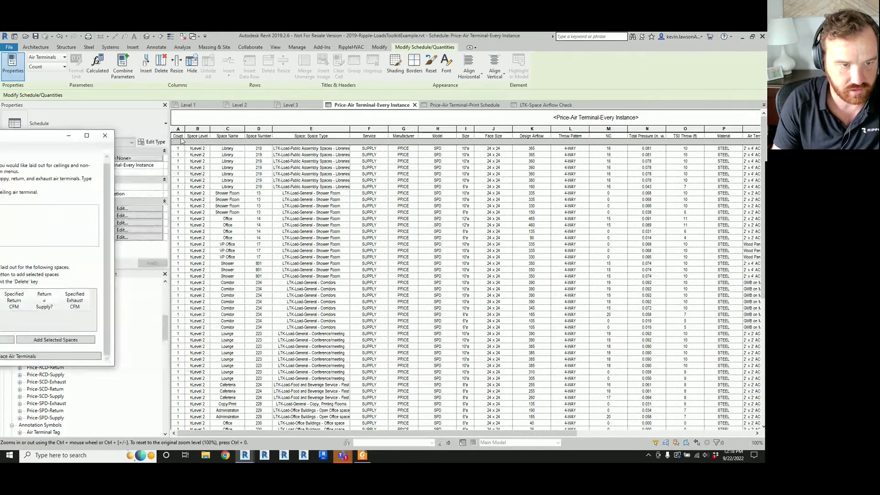
click(178, 149)
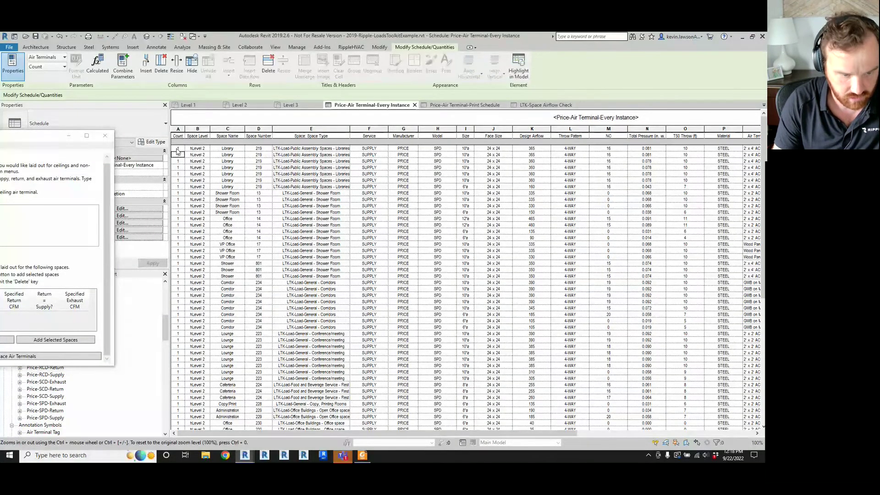
scroll(238, 279, down, 10)
shift+click(183, 421)
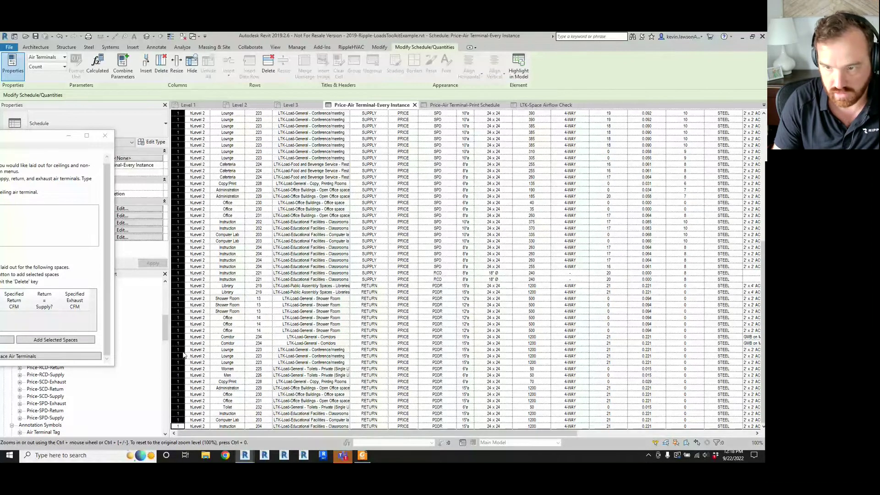
right_click(183, 355)
click(215, 293)
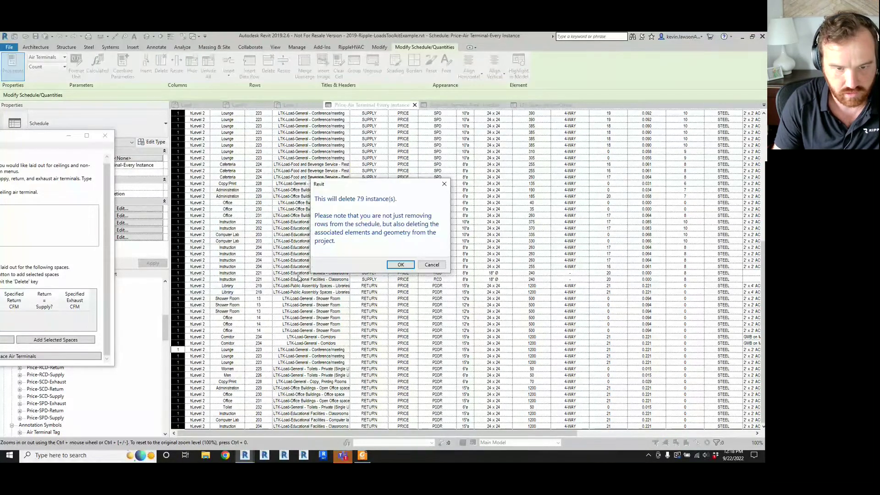
click(401, 264)
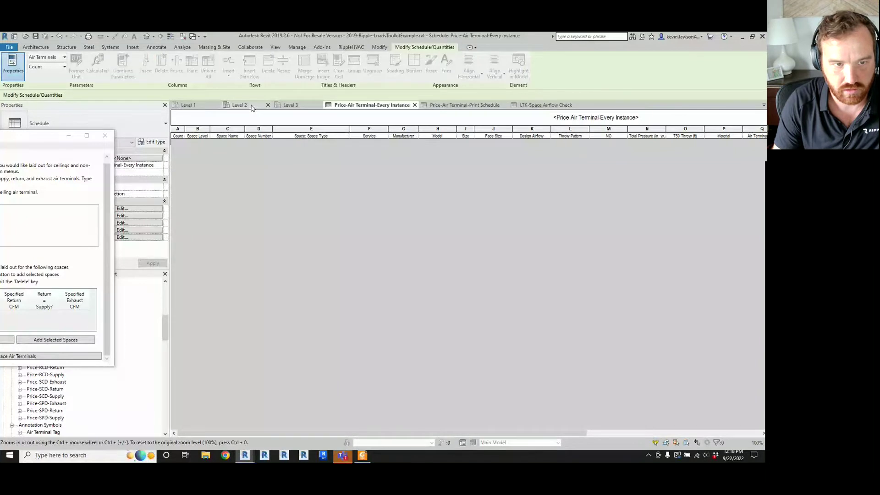
Check the Level 2, Level 3 and Level 1 ceiling plans for any remaining air terminals.
click(239, 105)
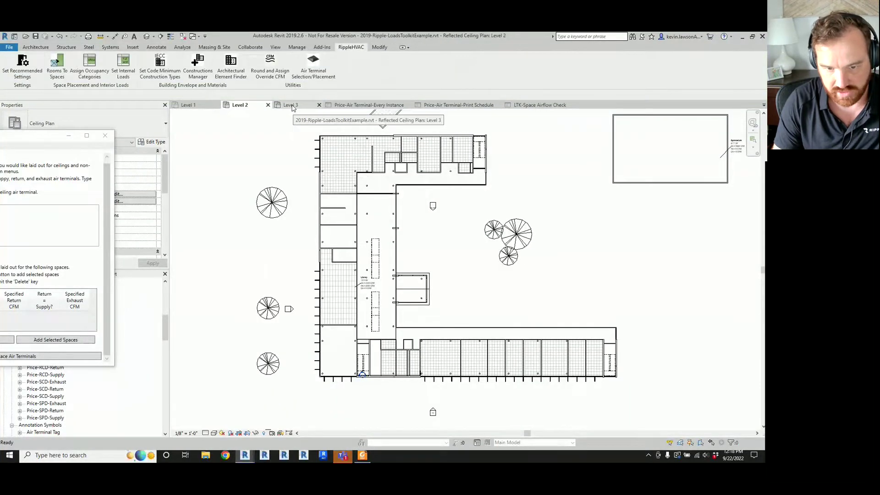
scroll(410, 329, down, 1)
scroll(367, 165, up, 1)
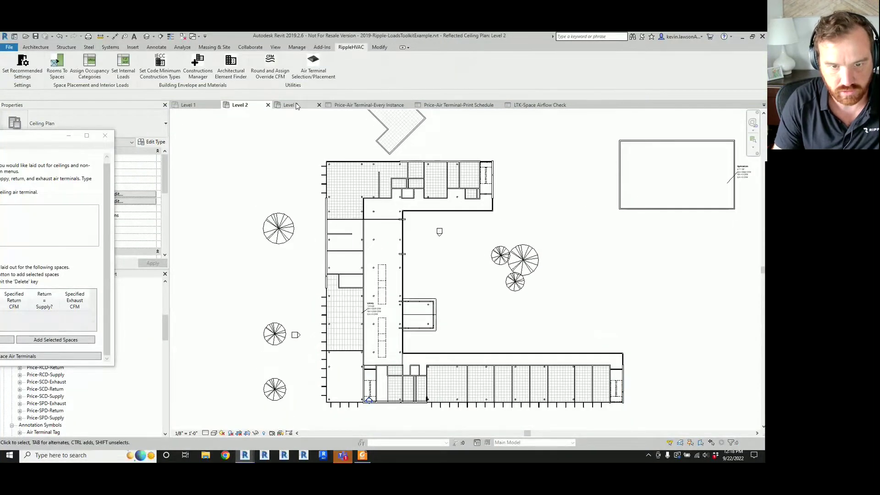
click(288, 105)
scroll(417, 240, up, 5)
scroll(349, 175, down, 2)
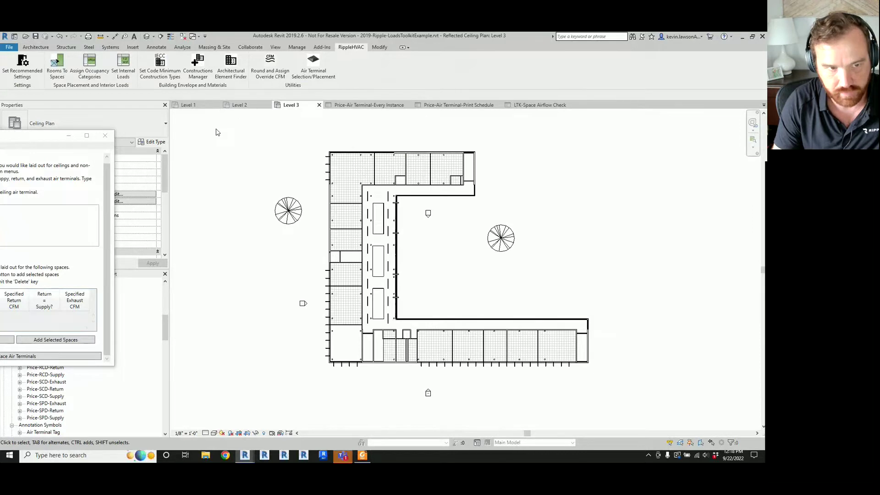
click(188, 105)
scroll(469, 284, down, 1)
scroll(459, 267, up, 1)
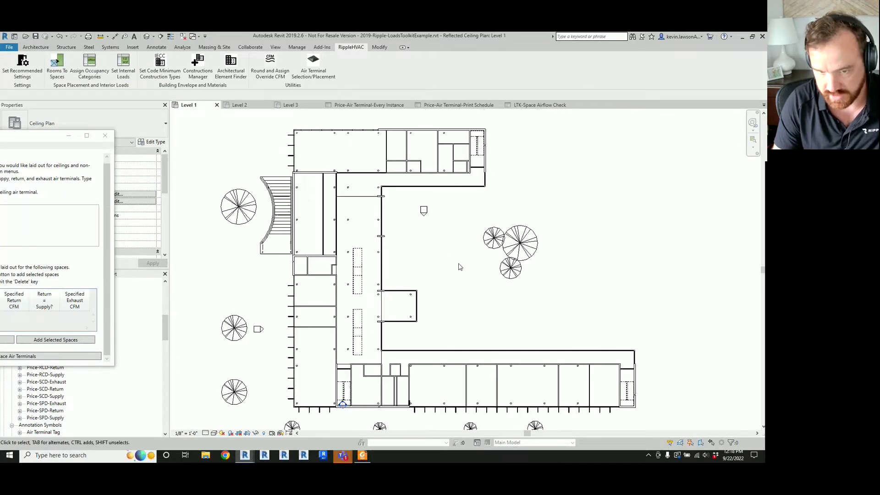
From the Level 2 ceiling plan, add all spaces to the AutoPlacement space selections and place their air terminals.
click(240, 105)
drag(32, 136, 202, 135)
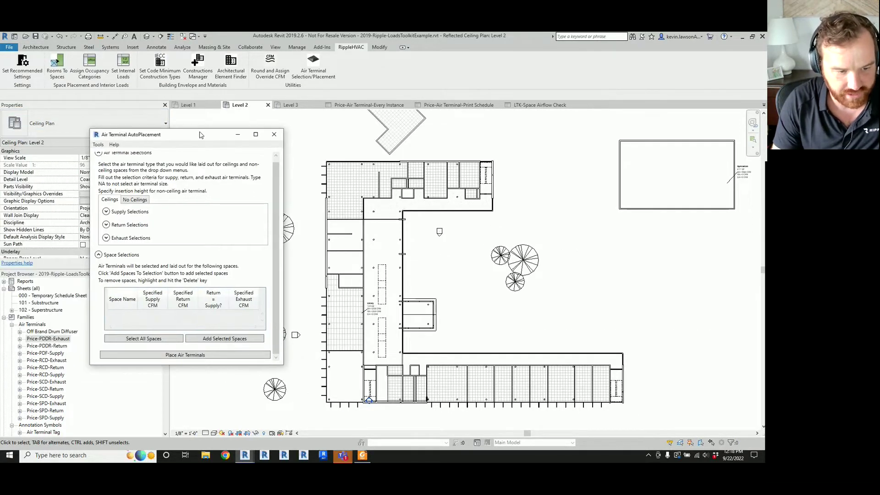
click(161, 339)
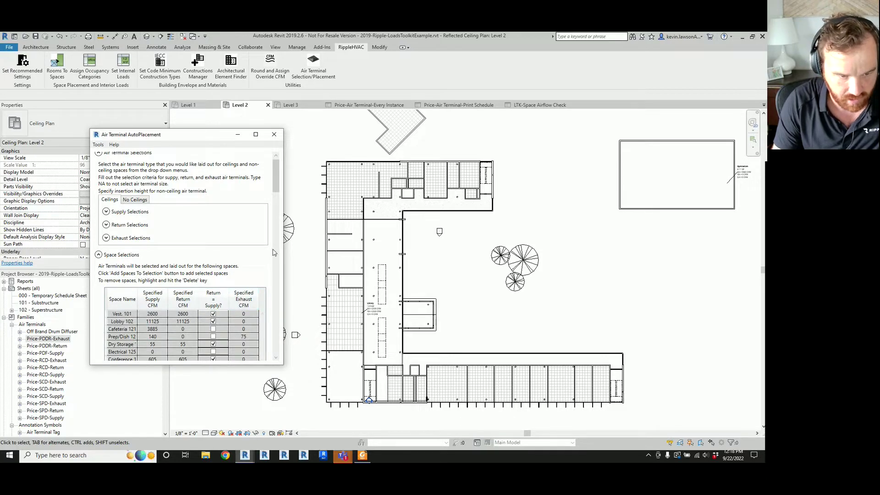
drag(281, 189, 290, 371)
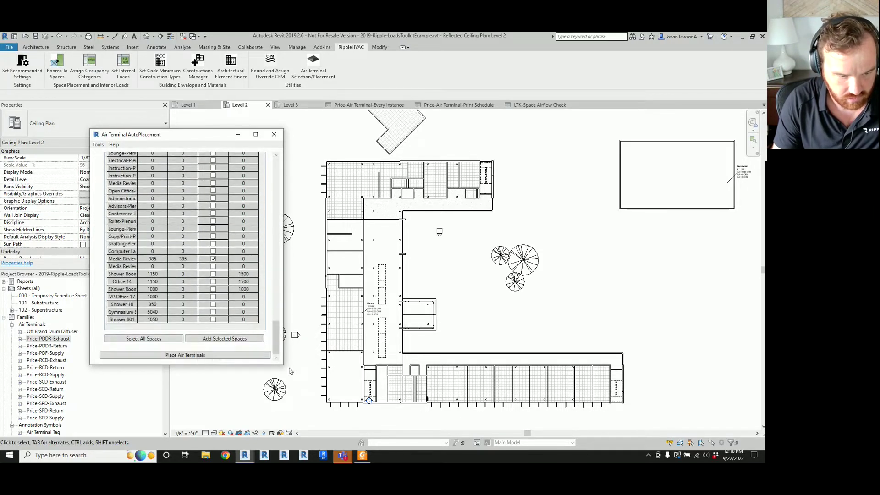
click(220, 356)
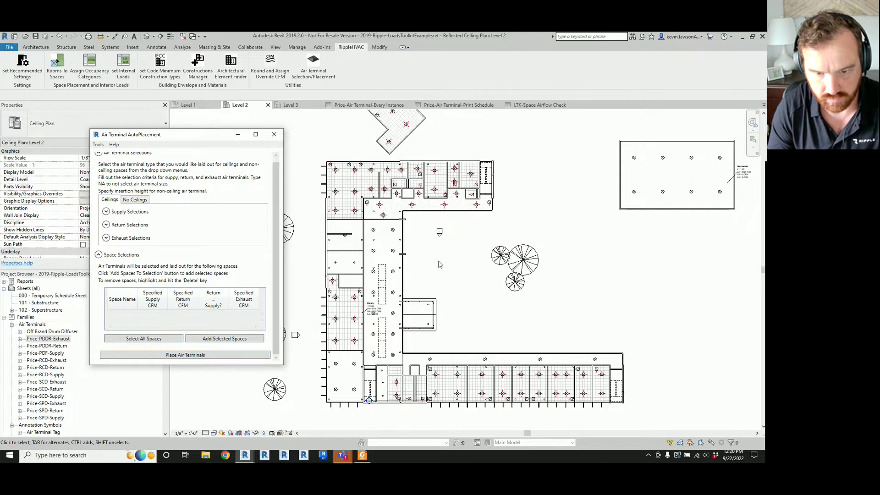
Review the placed air terminal layouts on the Level 1, Level 2 and Level 3 ceiling plans.
click(192, 105)
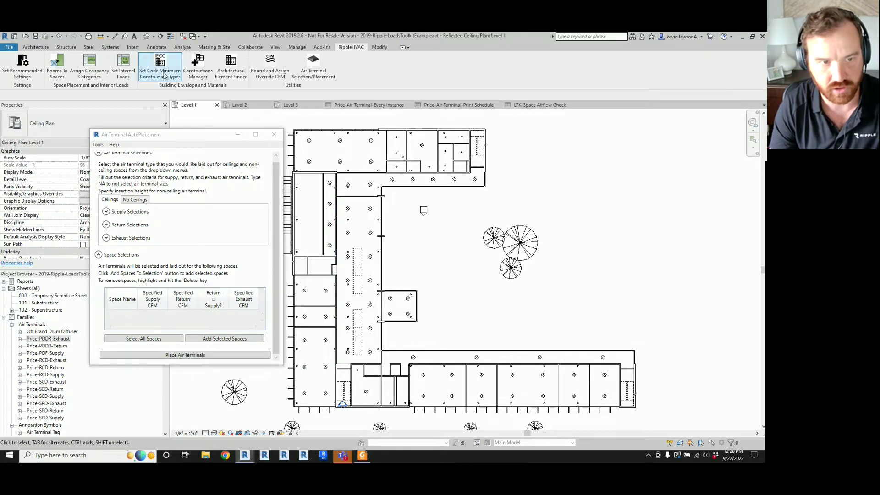
click(238, 105)
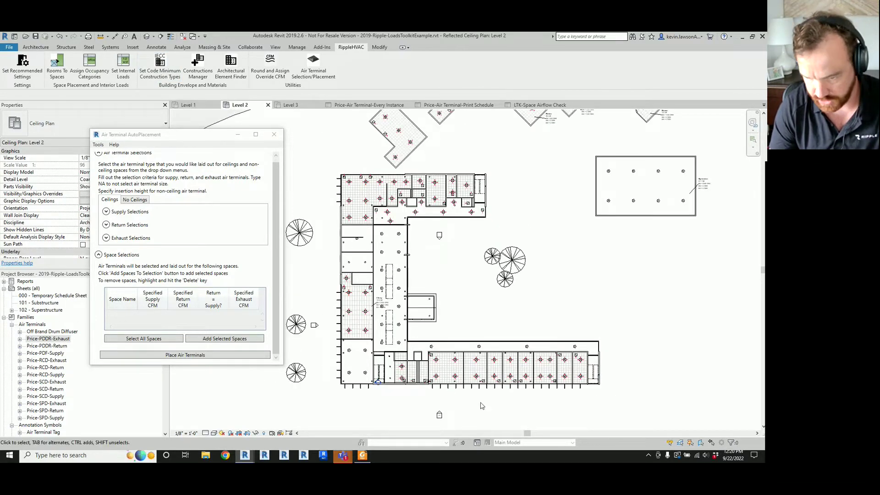
scroll(481, 403, up, 2)
scroll(489, 372, up, 2)
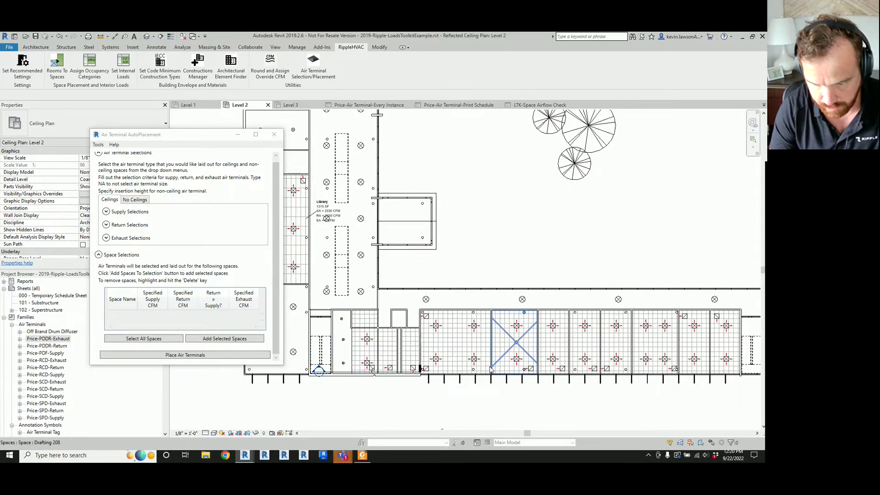
scroll(489, 369, down, 1)
scroll(613, 343, down, 2)
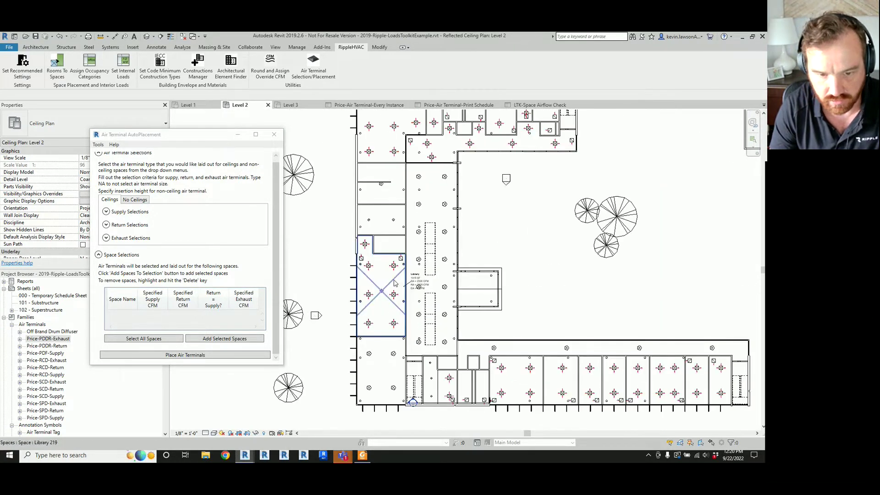
scroll(488, 141, up, 2)
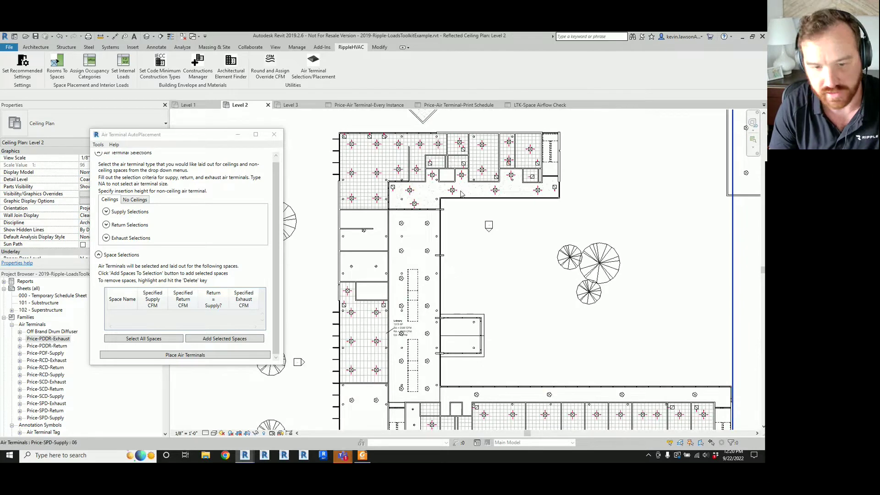
scroll(446, 325, up, 1)
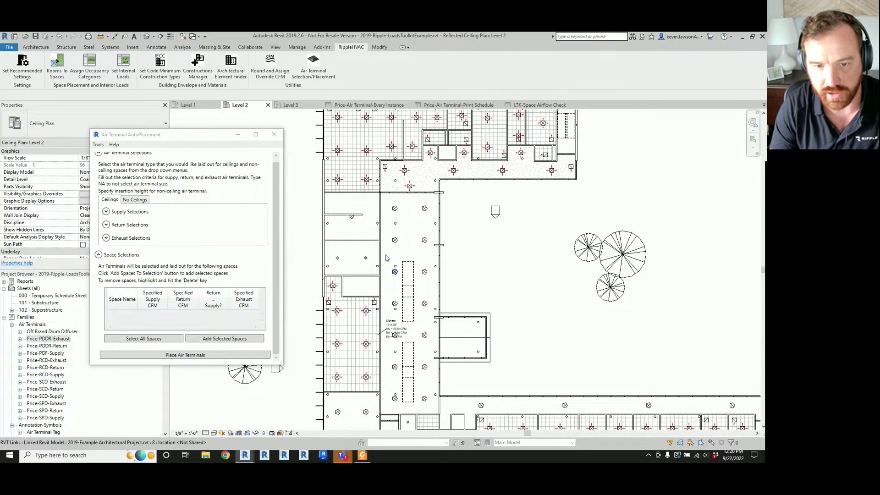
scroll(374, 353, down, 1)
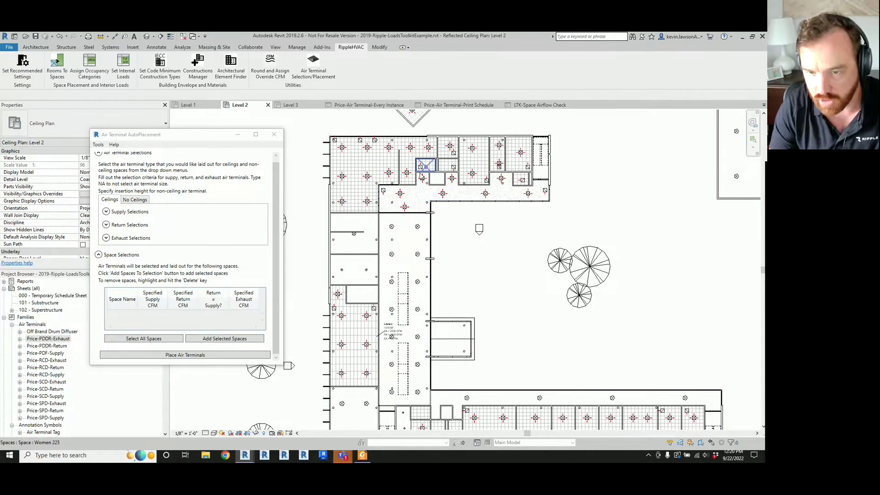
scroll(434, 327, up, 1)
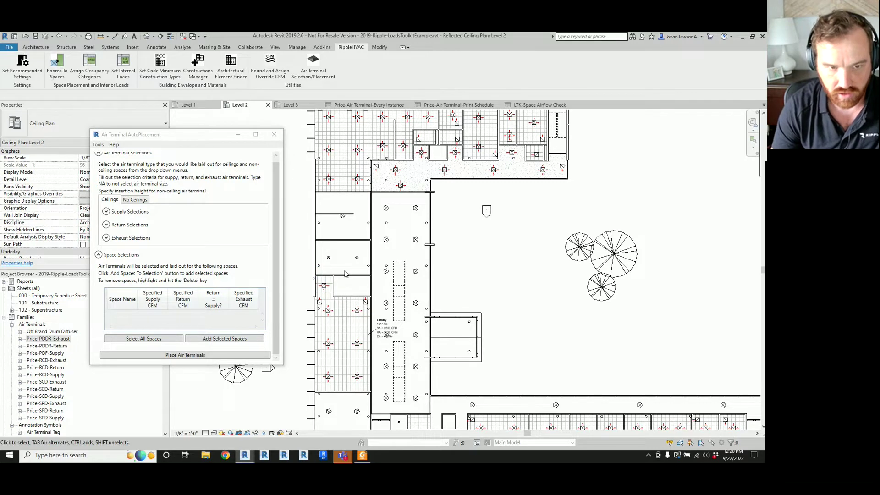
click(296, 105)
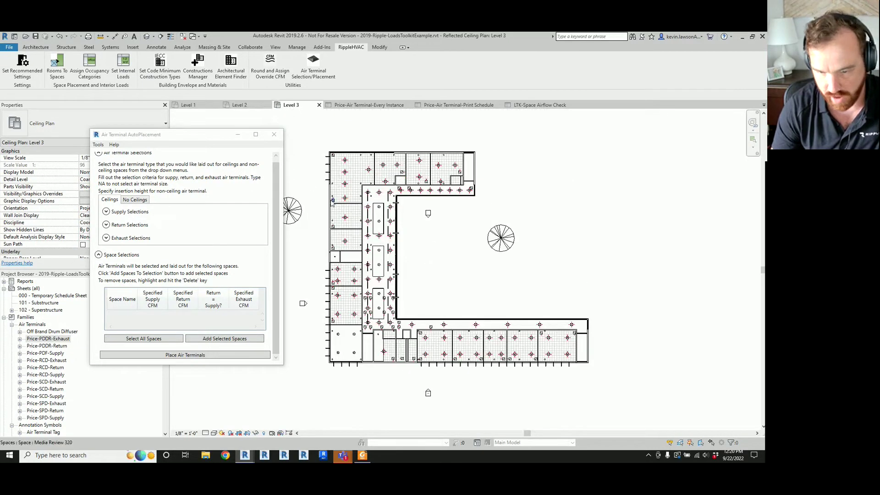
scroll(428, 217, up, 1)
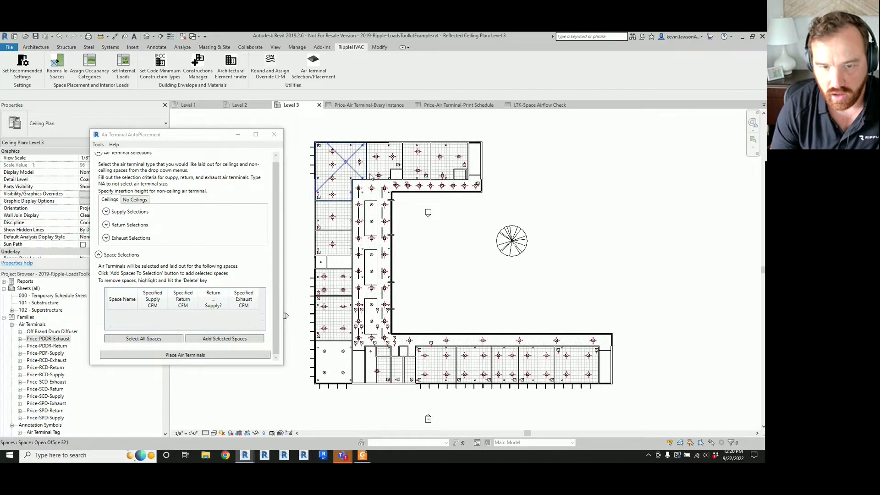
Look through the supply and return rows of the Price-Air Terminal-Every Instance schedule, with the AutoPlacement dialog moved out of the way.
click(369, 105)
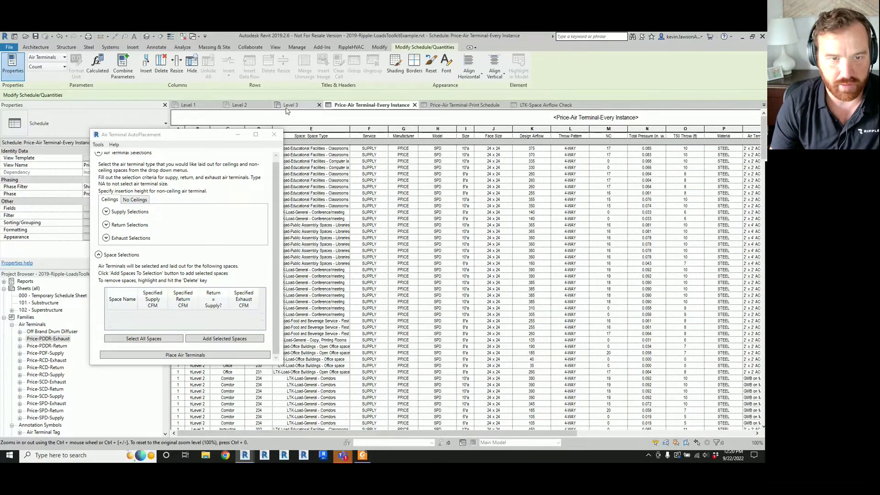
click(241, 105)
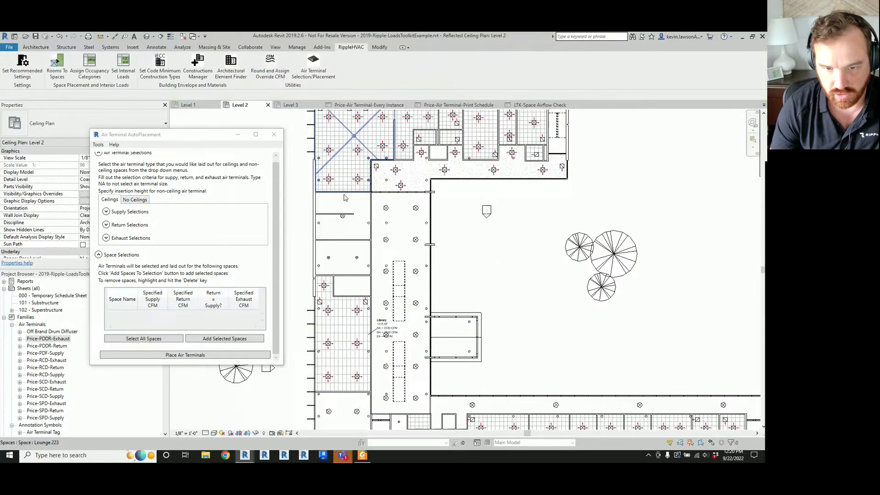
click(368, 105)
drag(178, 140, 182, 243)
click(311, 220)
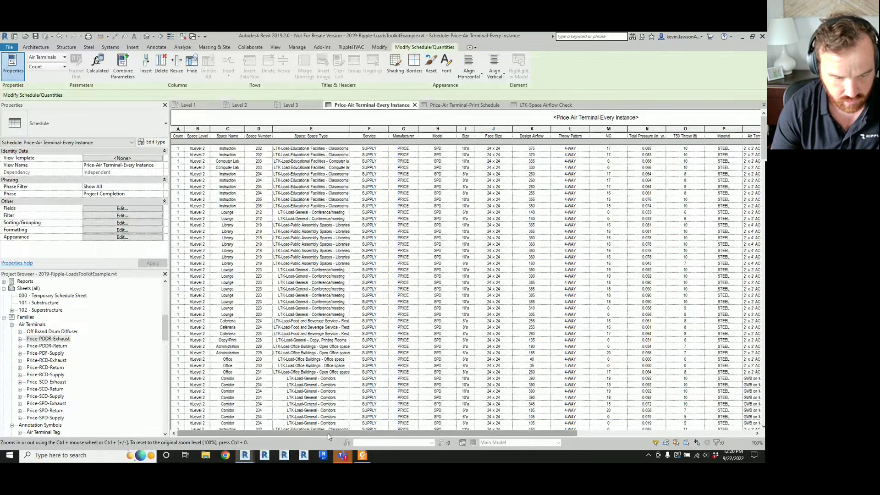
mouse_move(311, 433)
mouse_down()
mouse_move(424, 449)
mouse_move(401, 437)
mouse_move(326, 438)
mouse_up()
scroll(221, 182, down, 5)
scroll(222, 182, down, 10)
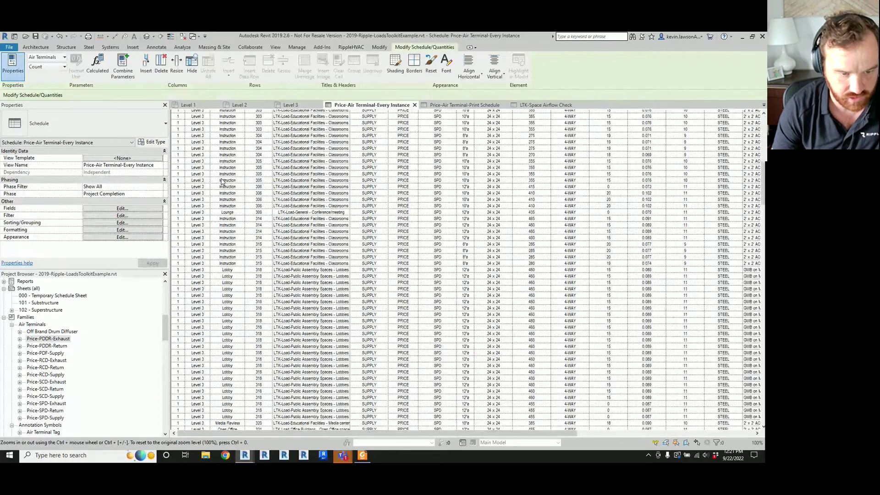
scroll(222, 182, down, 10)
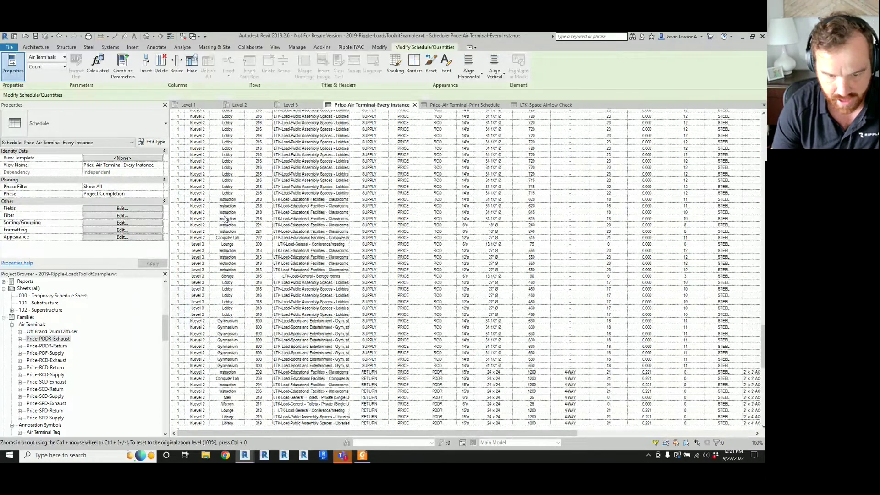
scroll(243, 316, down, 3)
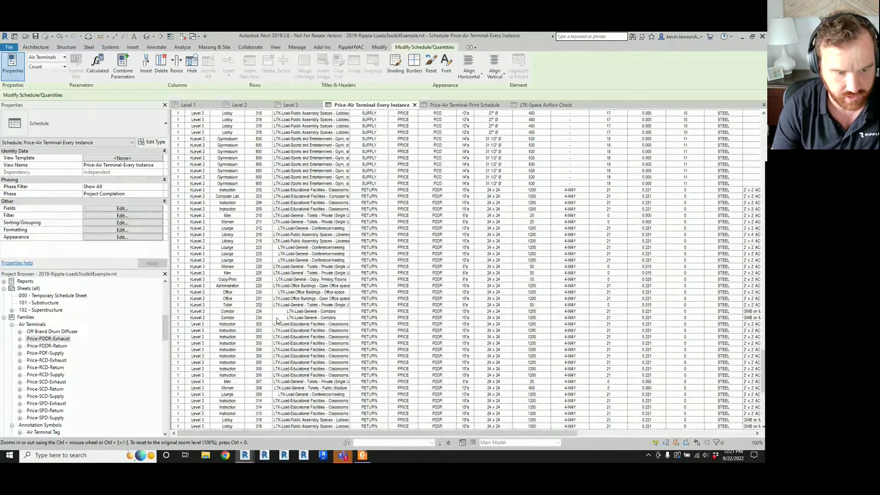
scroll(277, 320, up, 20)
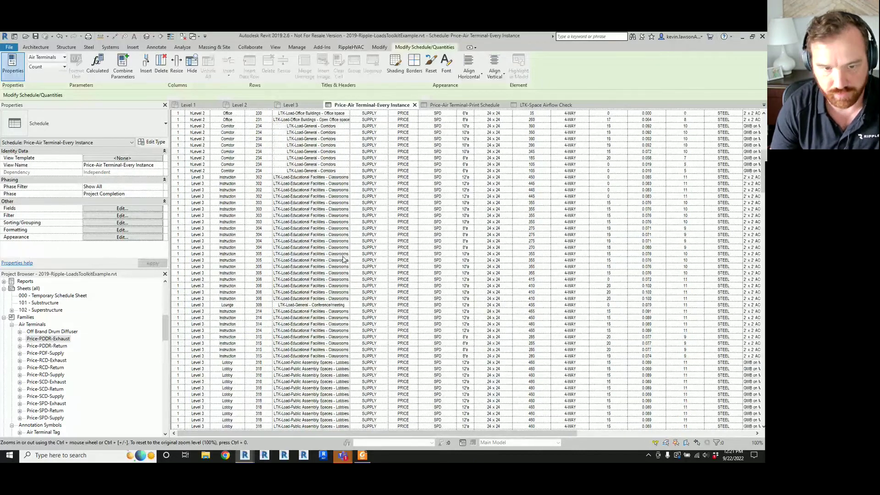
In the Every Instance schedule, set the Design Airflow of the first Level 2 supply terminal to 600.
scroll(344, 260, up, 15)
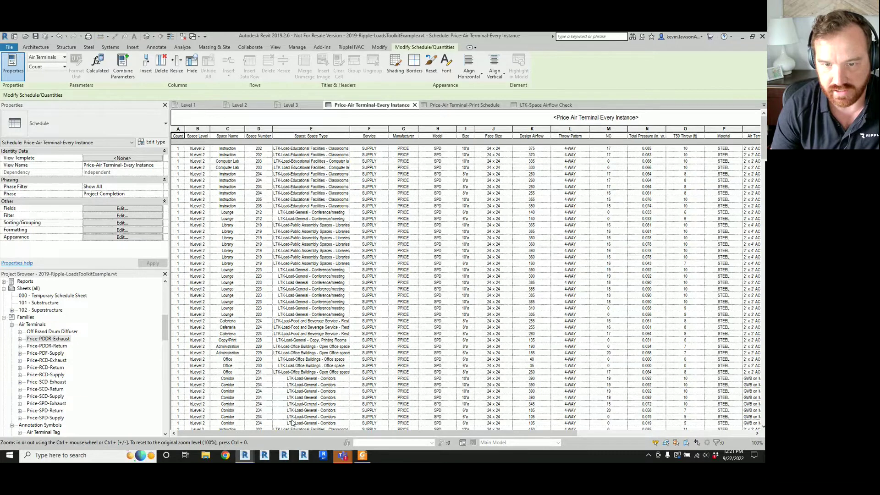
scroll(327, 147, right, 5)
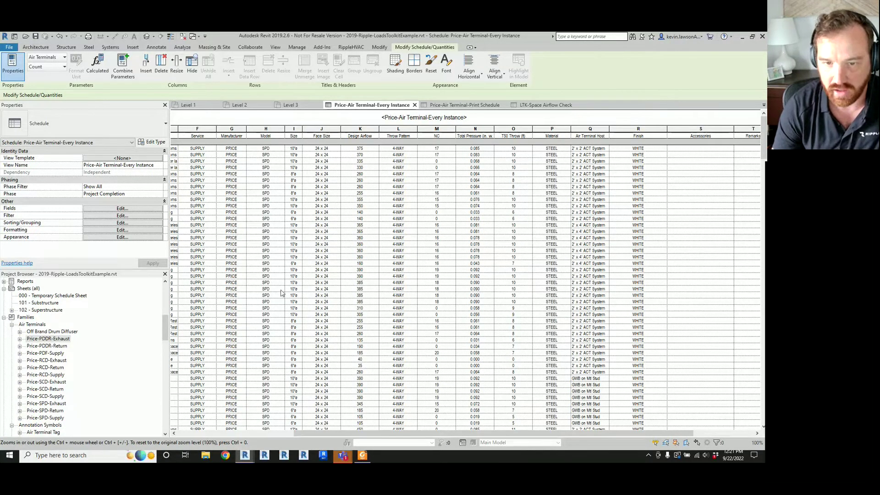
click(369, 150)
text(600)
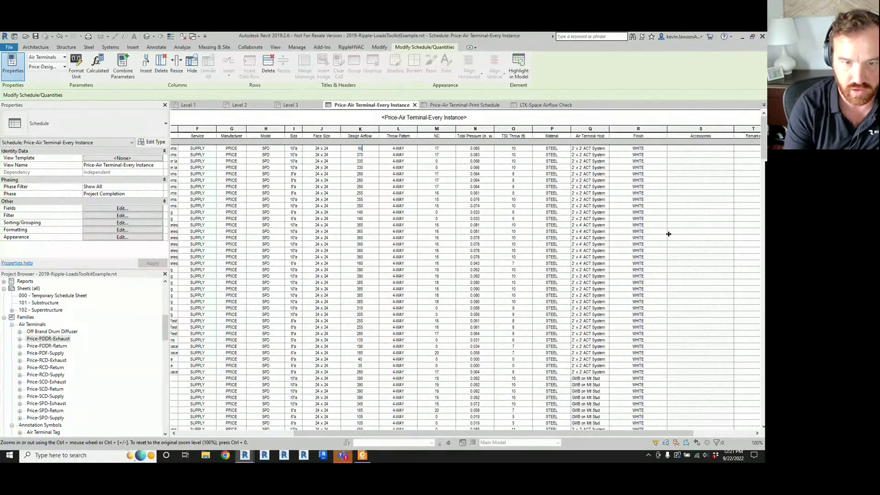
click(379, 195)
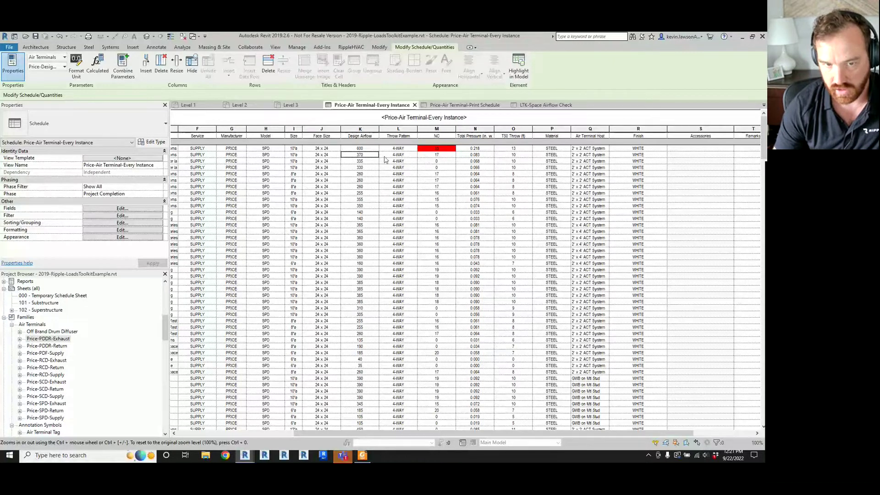
Set the Design Airflow of that first supply terminal back to 375.
key(Up)
text(375)
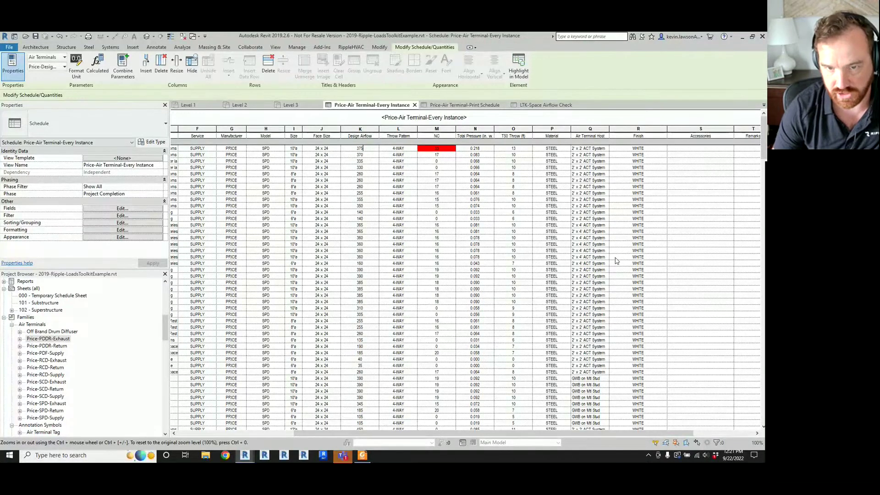
key(Return)
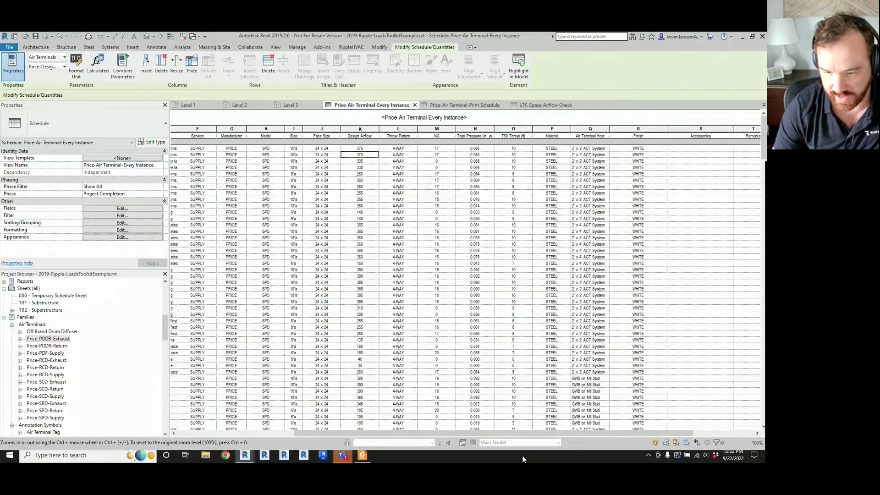
Sort the schedule by Price-Air Terminal Host and turn off itemizing every instance.
drag(525, 433, 557, 433)
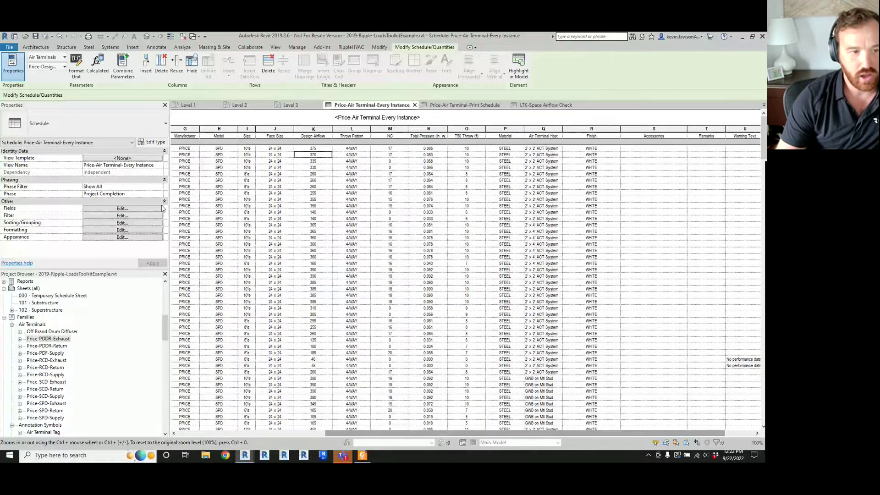
click(147, 210)
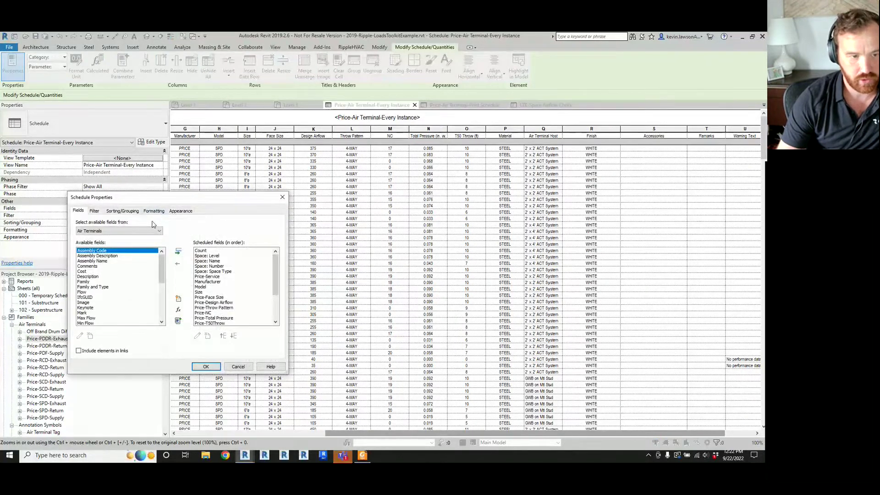
click(124, 210)
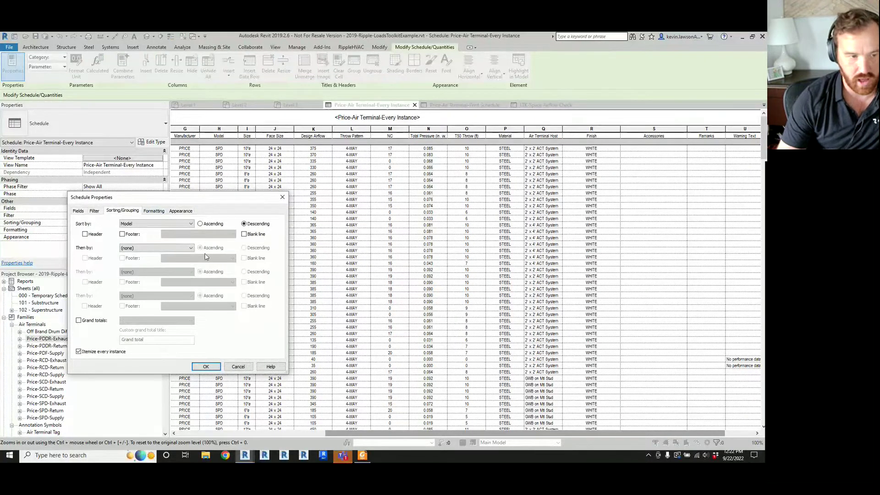
click(167, 224)
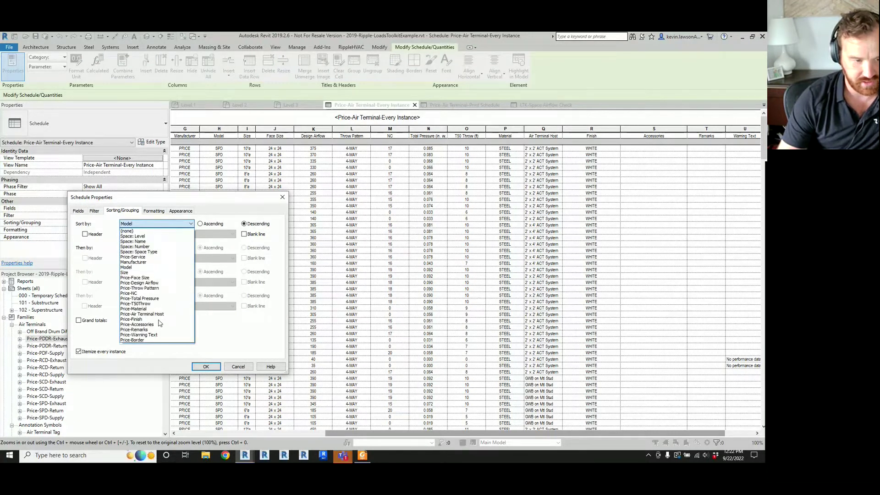
click(161, 320)
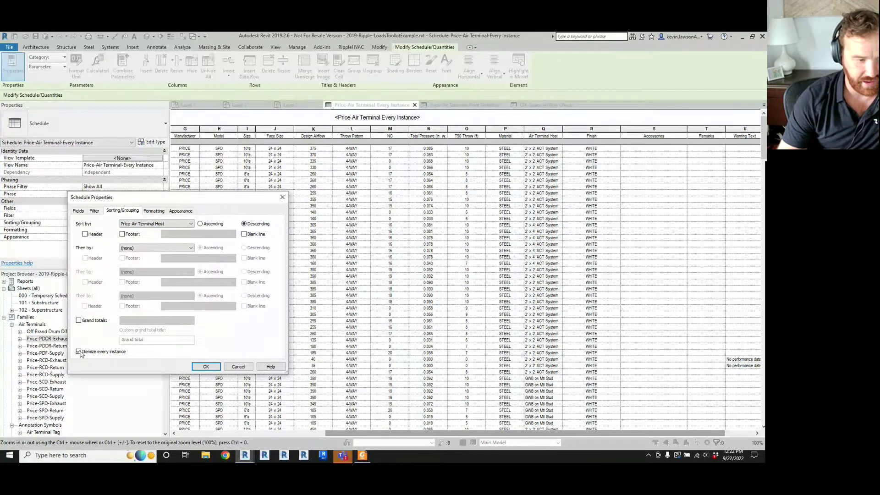
click(78, 352)
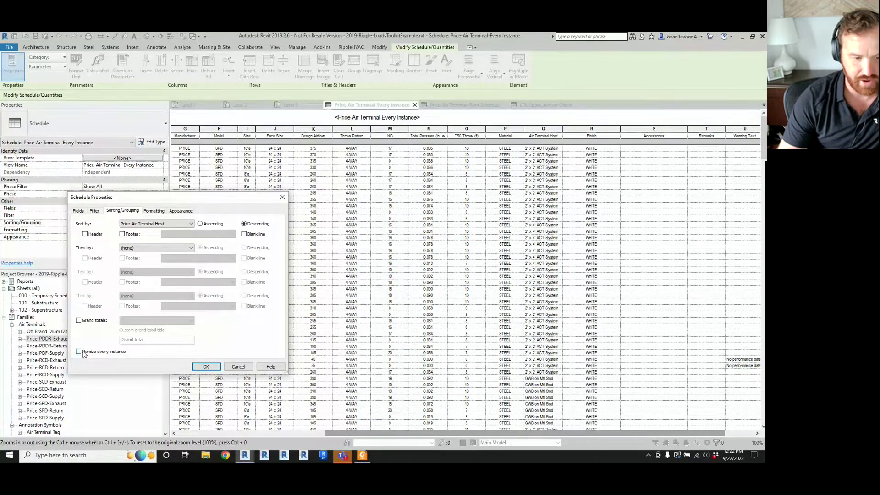
click(202, 366)
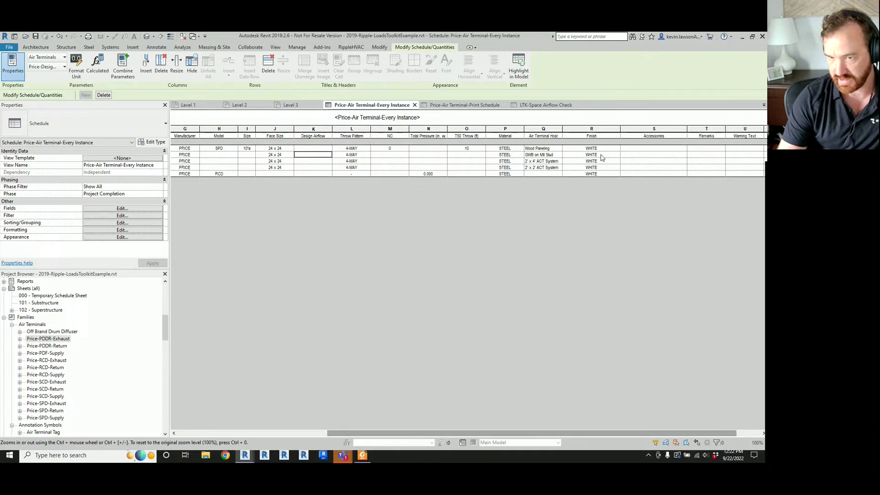
Enter LAY-IN FRAME as the Accessories value for the air terminals hosted by GWB on Mtl Stud.
click(655, 155)
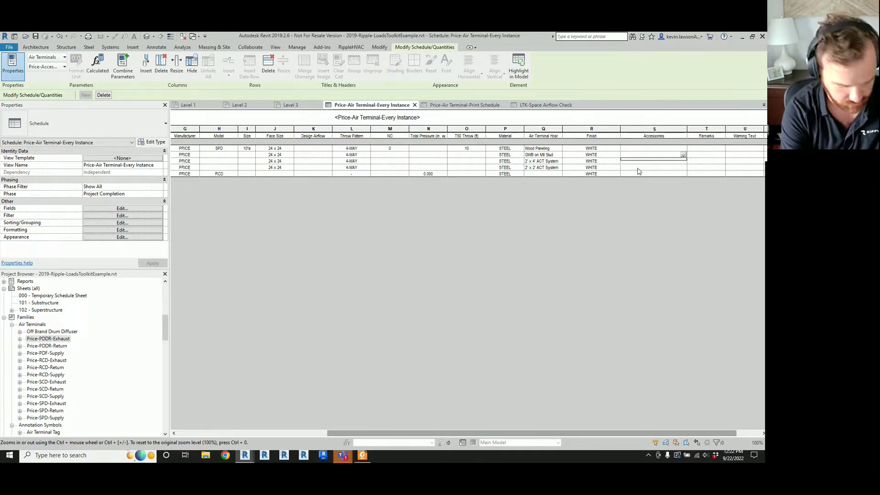
drag(501, 433, 224, 421)
drag(284, 431, 446, 431)
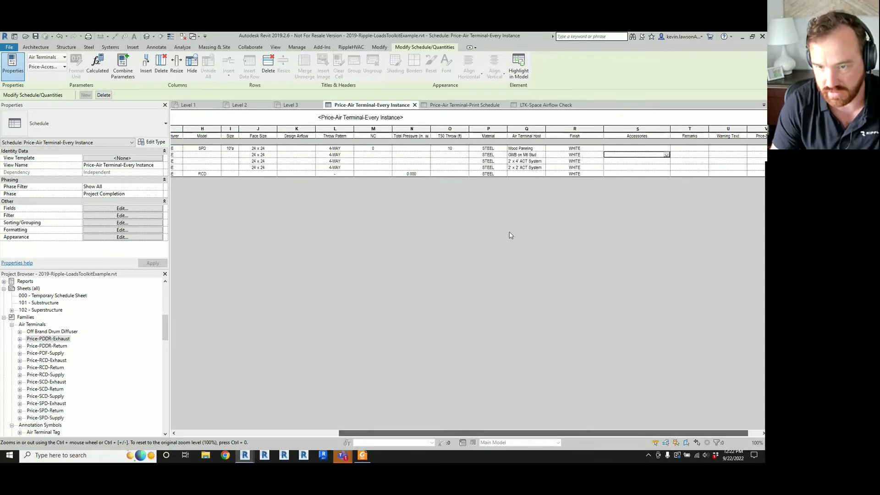
click(634, 154)
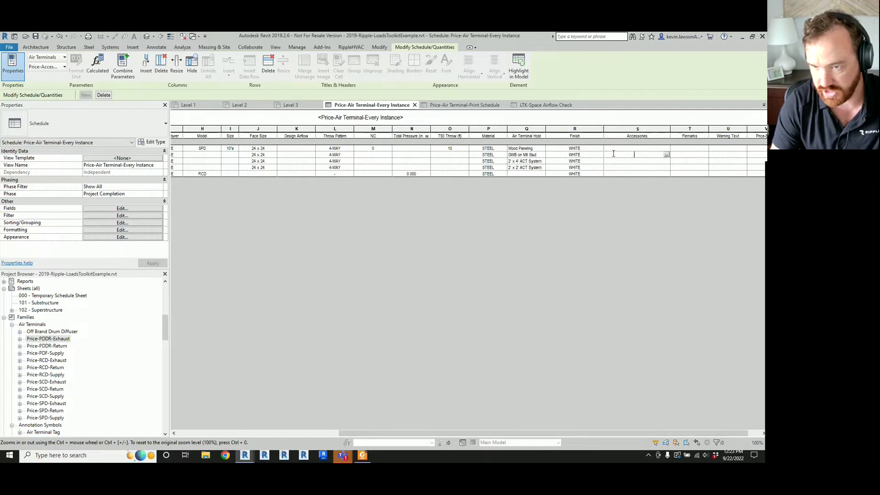
text(L)
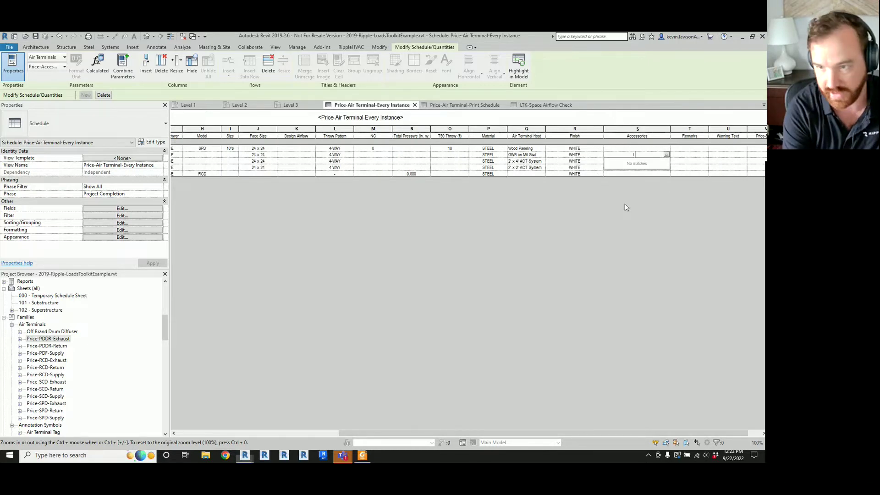
text(AY-)
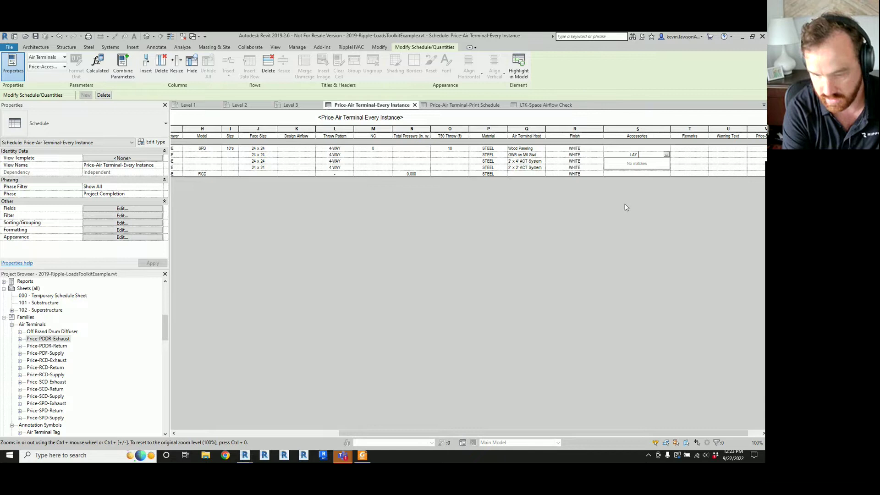
text(IN FRAME)
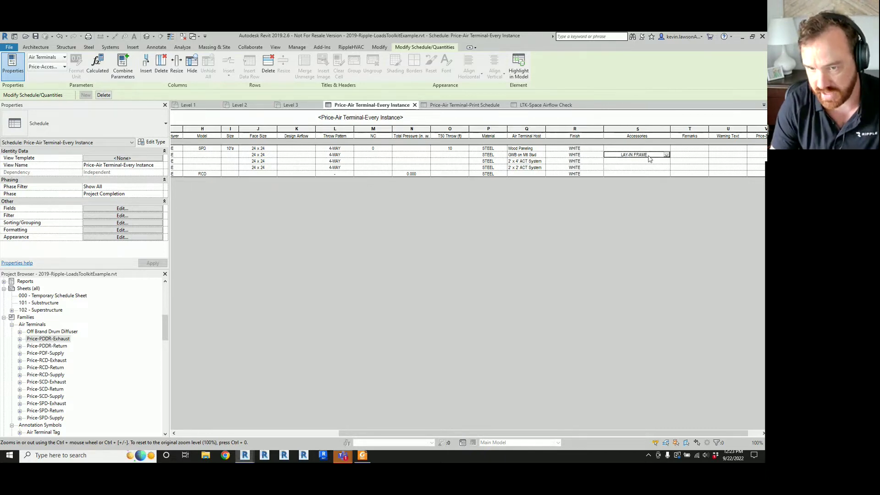
click(629, 171)
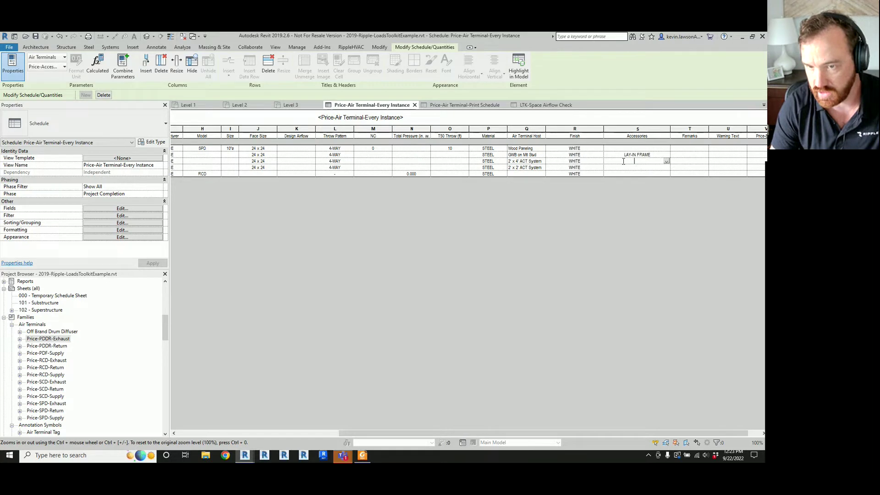
Set the Finish of the air terminals hosted by Wood Paneling to CUSTOM.
click(534, 150)
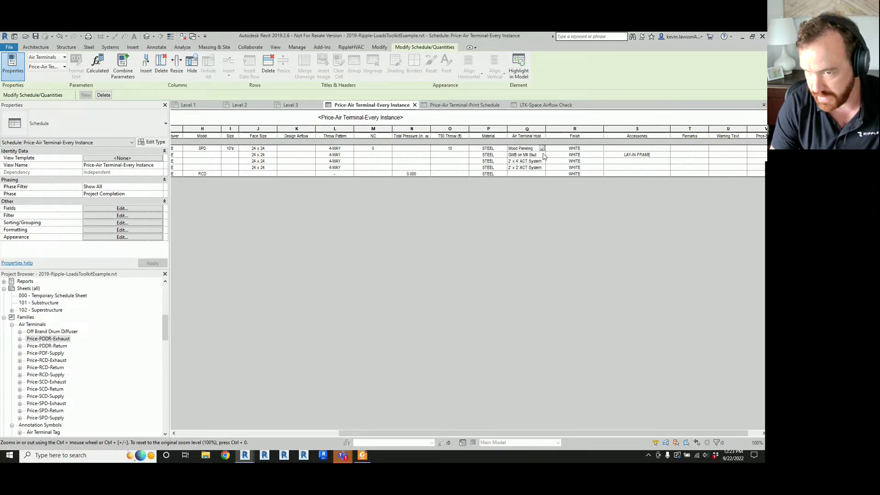
click(578, 150)
drag(582, 149, 551, 150)
text(CUSTOM)
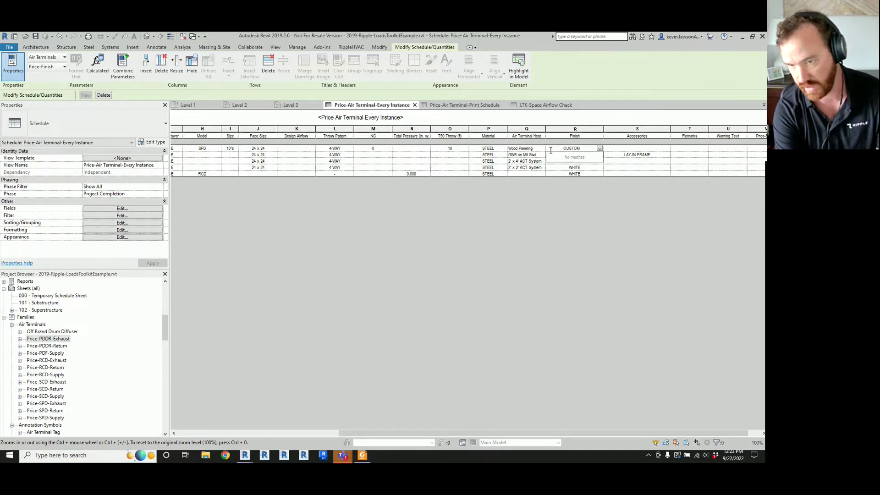
Copy the LAY-IN FRAME accessory from the GWB row into the Accessories value of the Wood Paneling row.
click(640, 156)
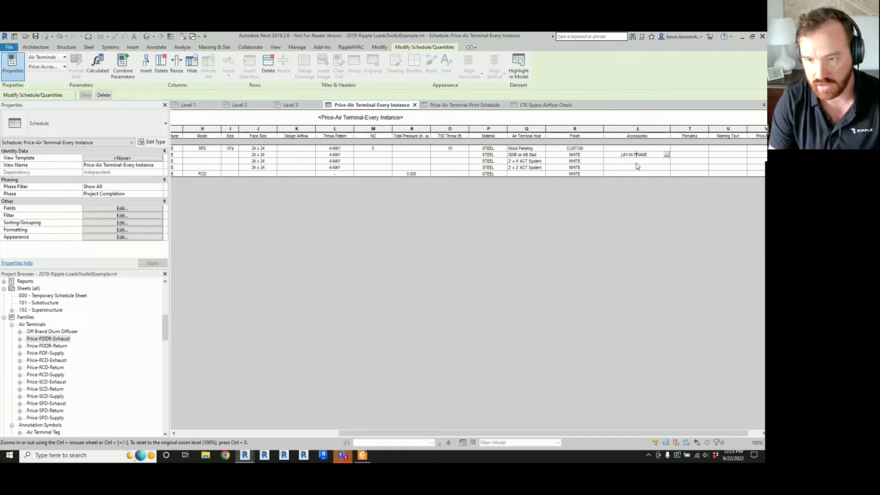
drag(647, 155, 620, 155)
key(ctrl+c)
click(635, 149)
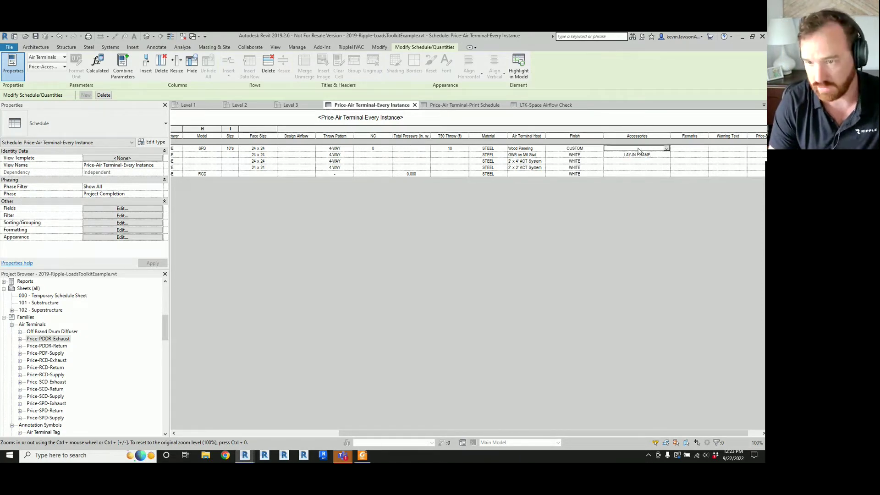
key(ctrl+v)
click(635, 168)
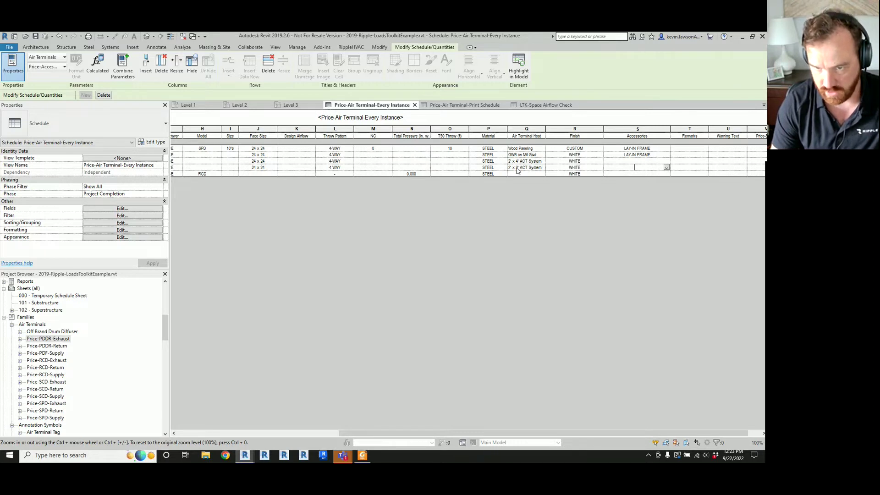
Sort the schedule by Space: Space Type instead and widen the Space Type column.
drag(362, 434, 196, 415)
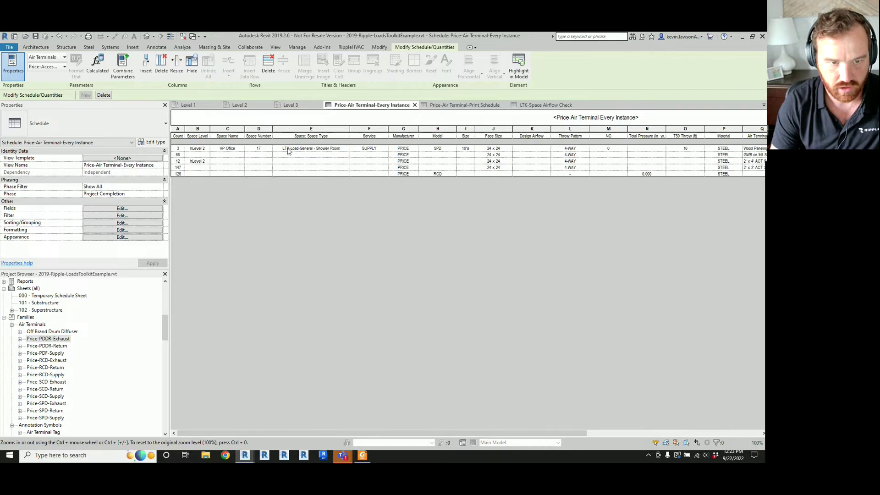
click(132, 209)
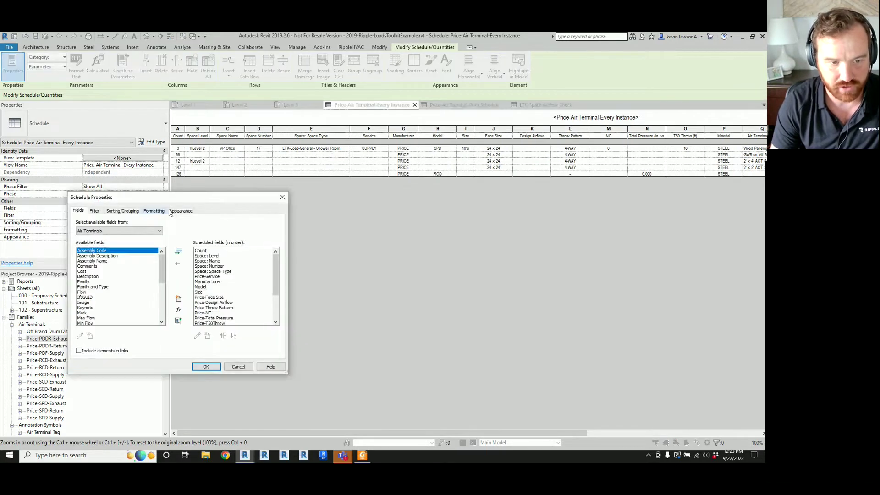
click(133, 223)
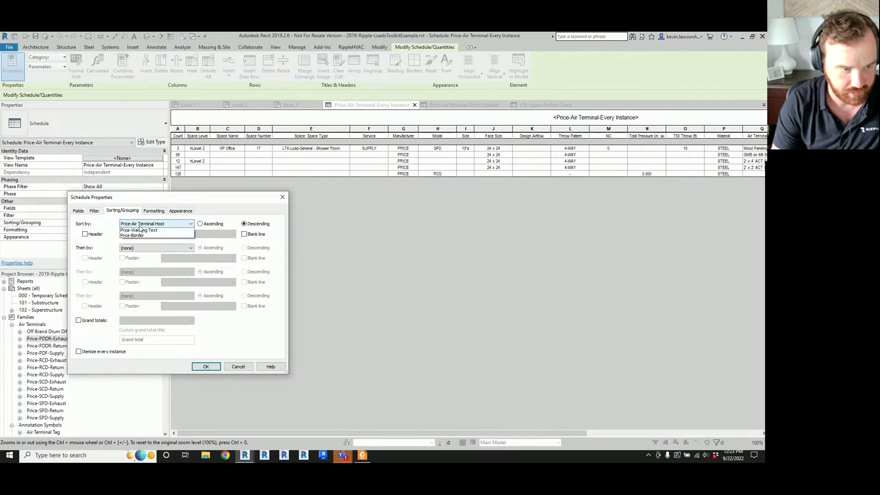
click(145, 254)
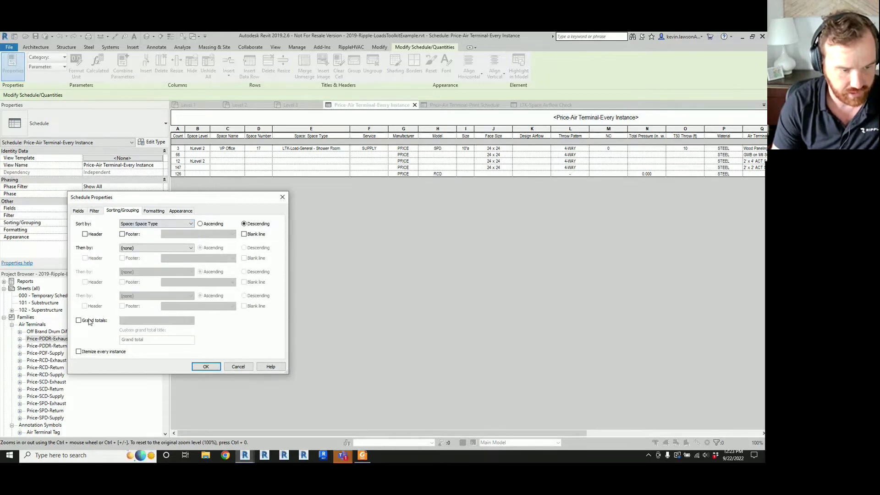
click(205, 367)
drag(351, 129, 371, 129)
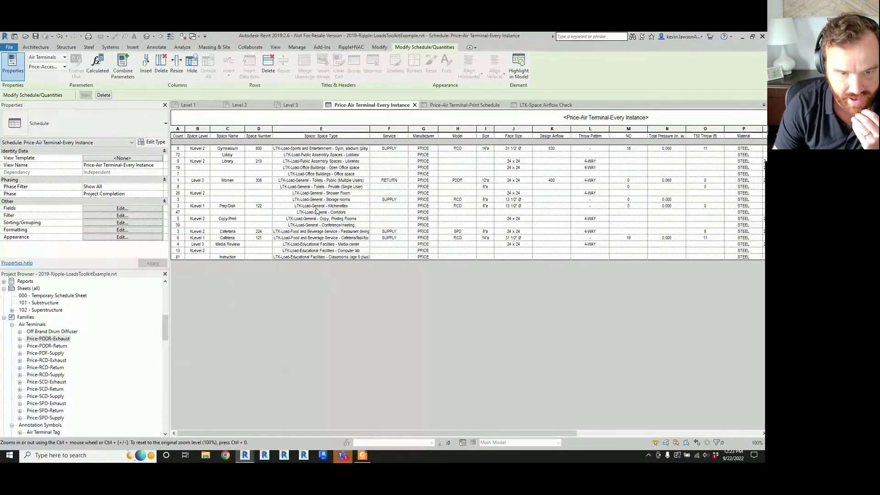
Set the Material of the air terminals in the LTK-Load-General - Shower Room space type to ALUMINUM.
click(321, 194)
key(Left)
key(Left)
key(Left)
key(Right)
key(Right)
key(Right)
key(Right)
key(Right)
key(Right)
key(Right)
key(Right)
key(Right)
key(Right)
key(Right)
key(Right)
key(Right)
key(Right)
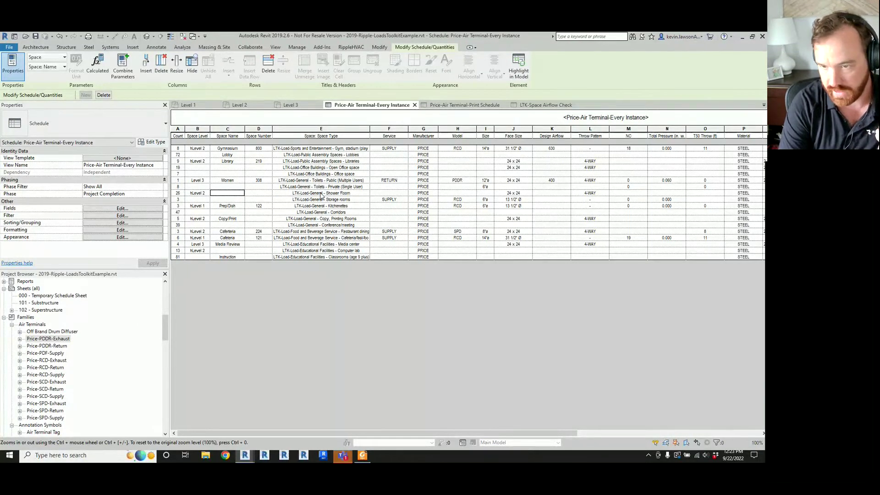
text(ALUMINUM)
key(Return)
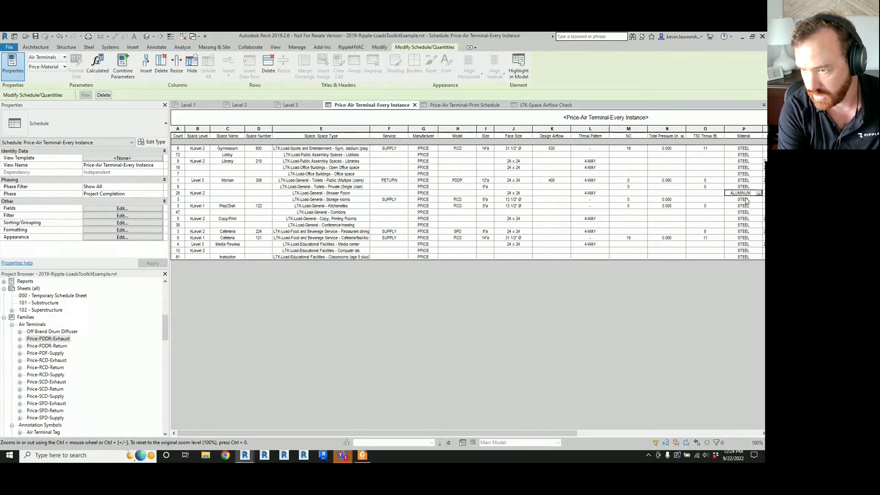
Copy the ALUMINUM material to the Toilets - Public (Multiple Users) and Toilets - Private (Single User) rows.
double_click(741, 193)
key(ctrl+c)
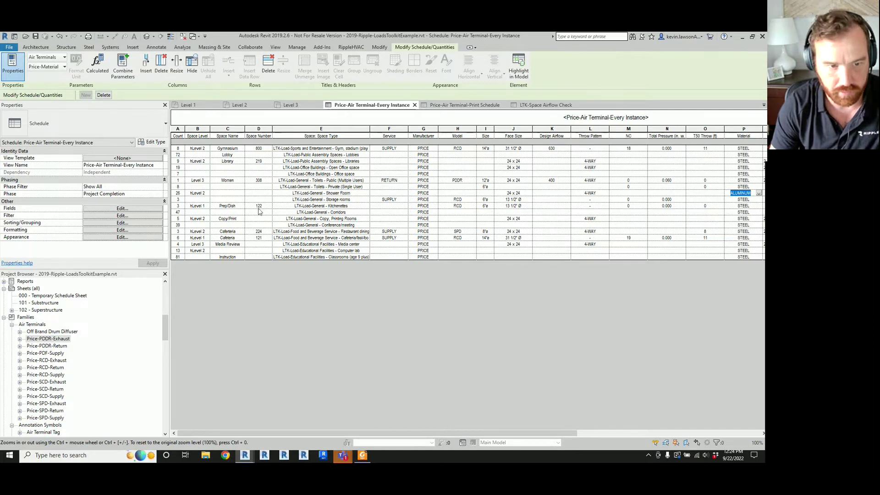
click(742, 181)
key(ctrl+v)
click(749, 188)
key(ctrl+v)
click(746, 199)
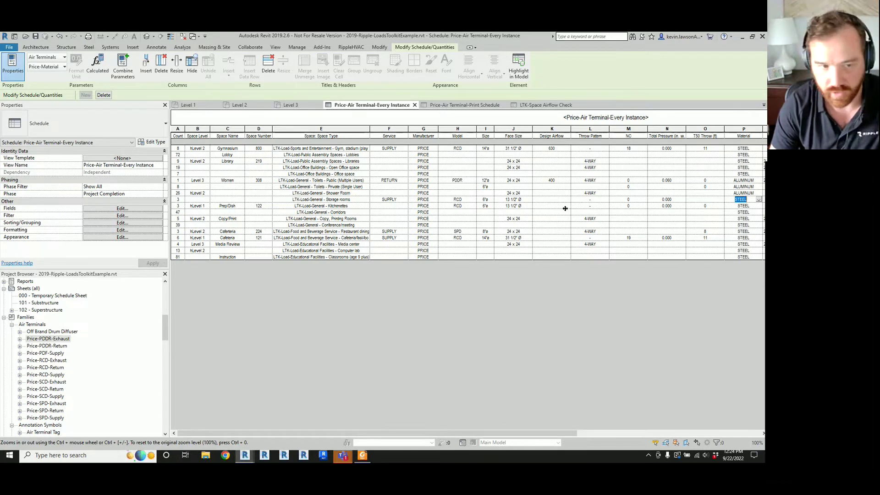
Change the sorting and grouping of the Price-Air Terminal-Every Instance schedule to itemize every instance.
click(130, 209)
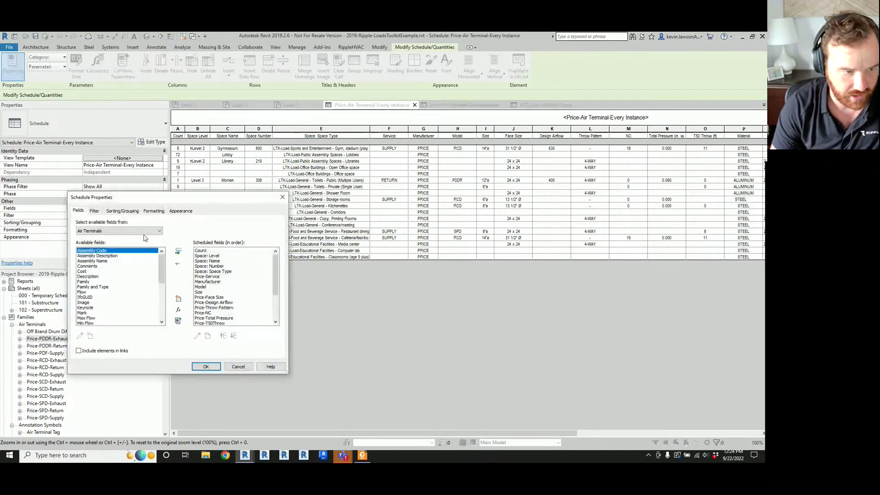
click(134, 211)
click(79, 352)
click(205, 366)
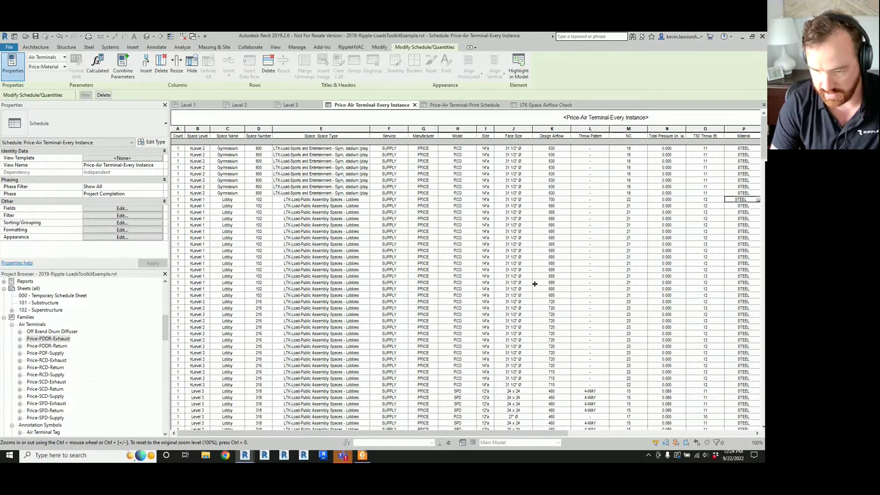
Examine the itemized air terminal rows, comparing space type, material, host, finish, accessories and warning text across the whole schedule.
scroll(535, 284, down, 10)
drag(456, 433, 642, 431)
scroll(596, 330, up, 4)
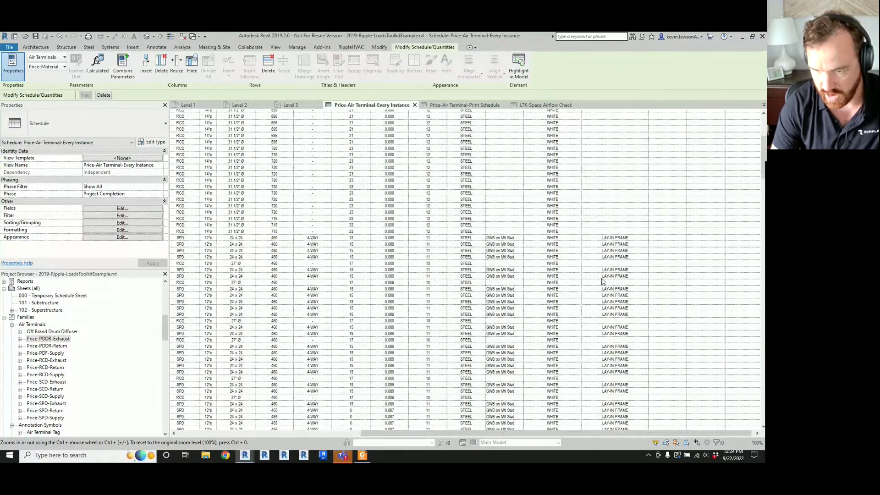
scroll(602, 281, down, 4)
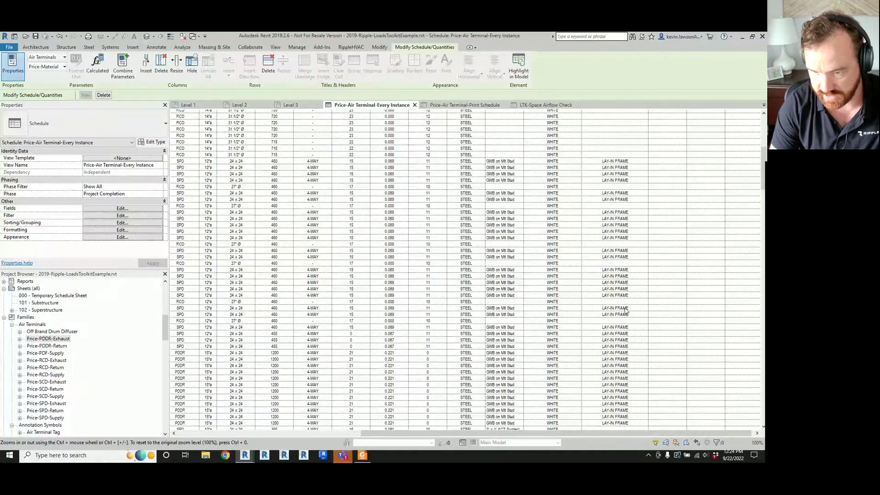
scroll(623, 319, down, 6)
scroll(622, 326, down, 10)
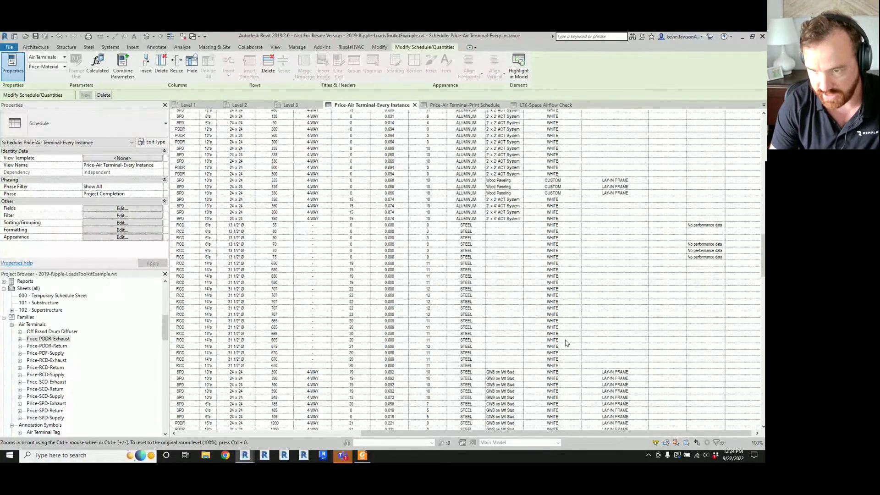
scroll(567, 321, down, 13)
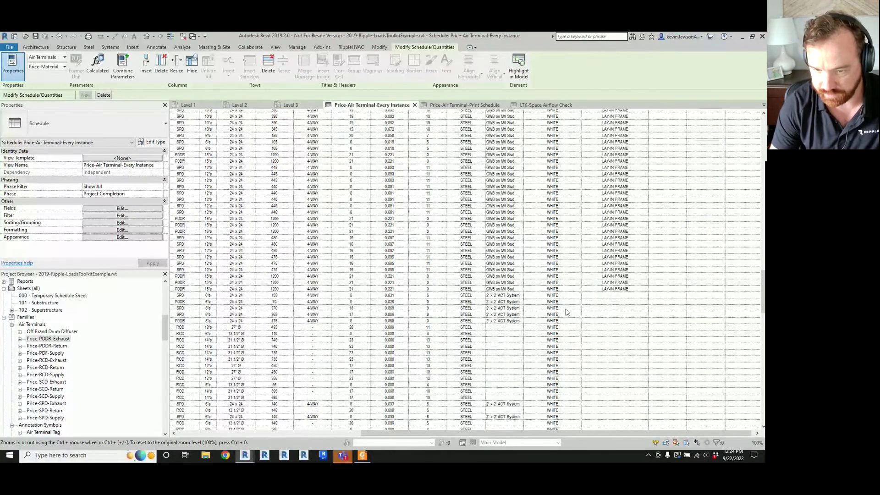
scroll(567, 312, down, 14)
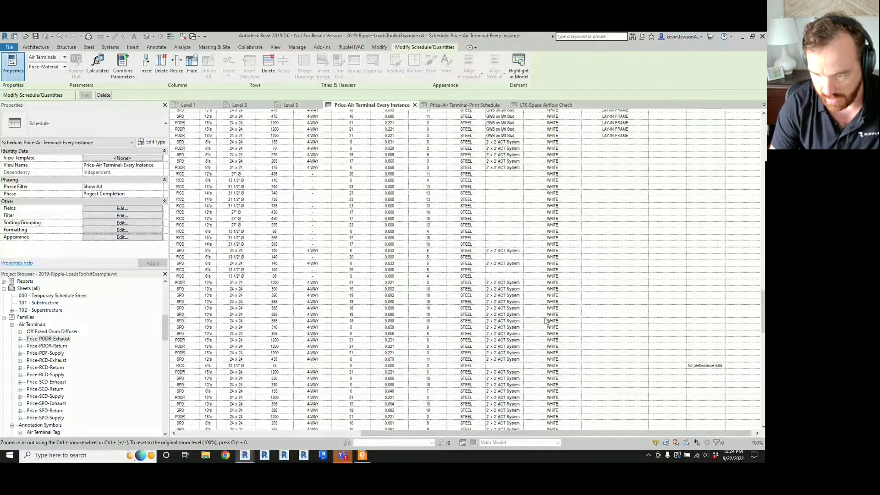
scroll(545, 321, up, 15)
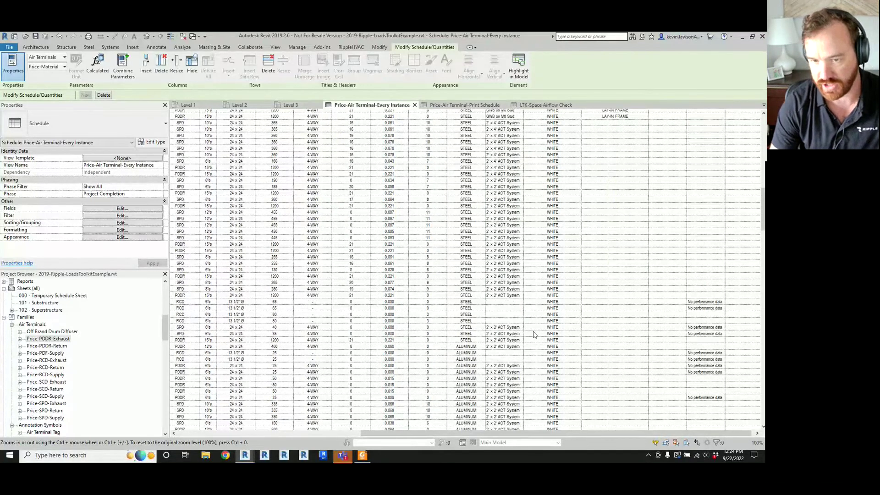
scroll(532, 334, up, 14)
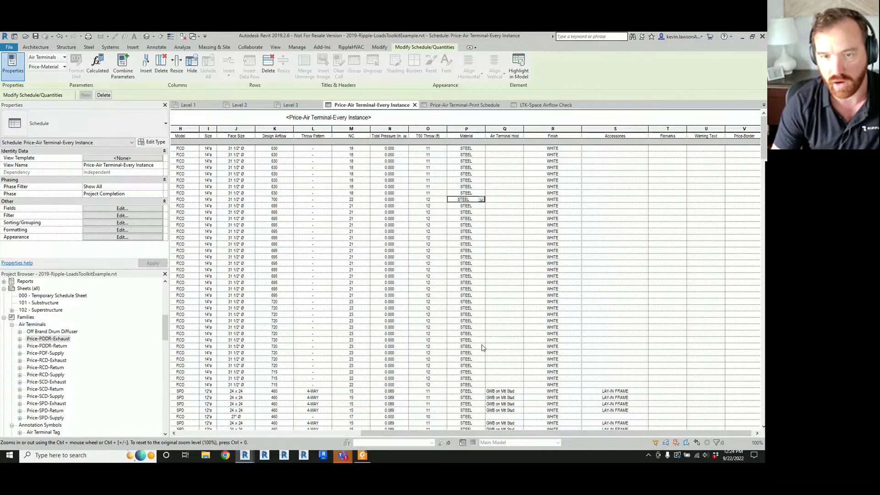
drag(452, 432, 266, 432)
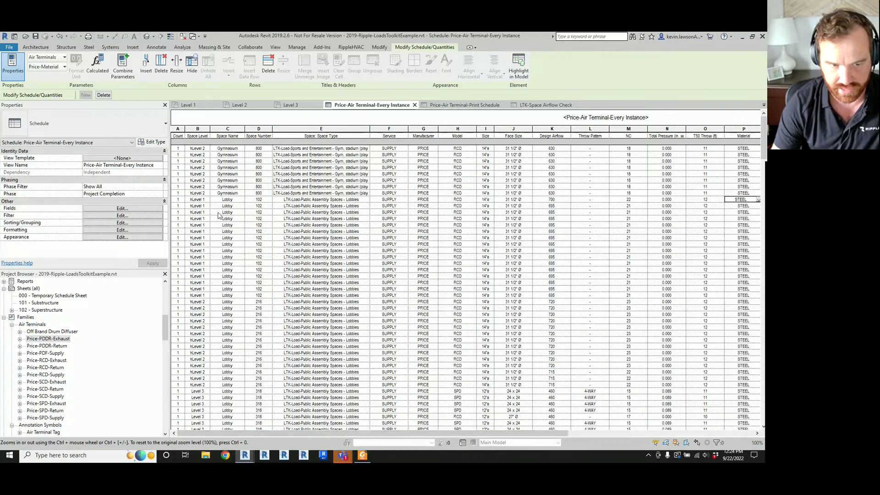
scroll(219, 215, down, 15)
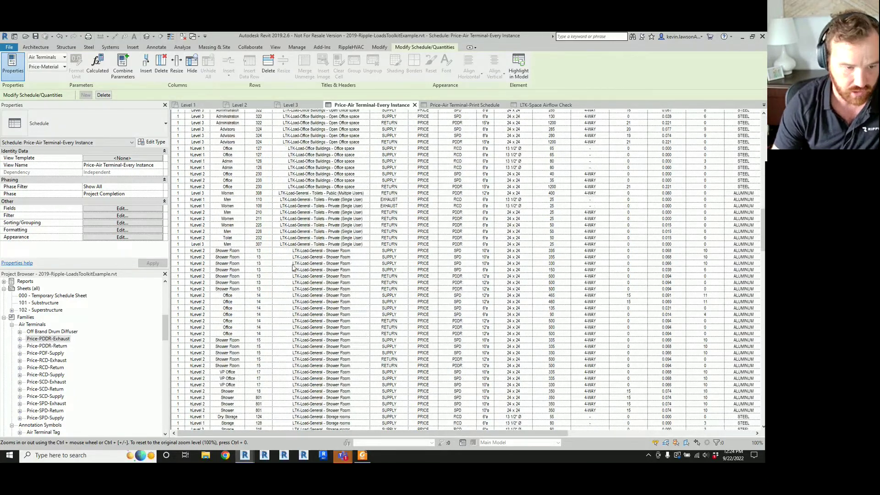
scroll(290, 269, down, 15)
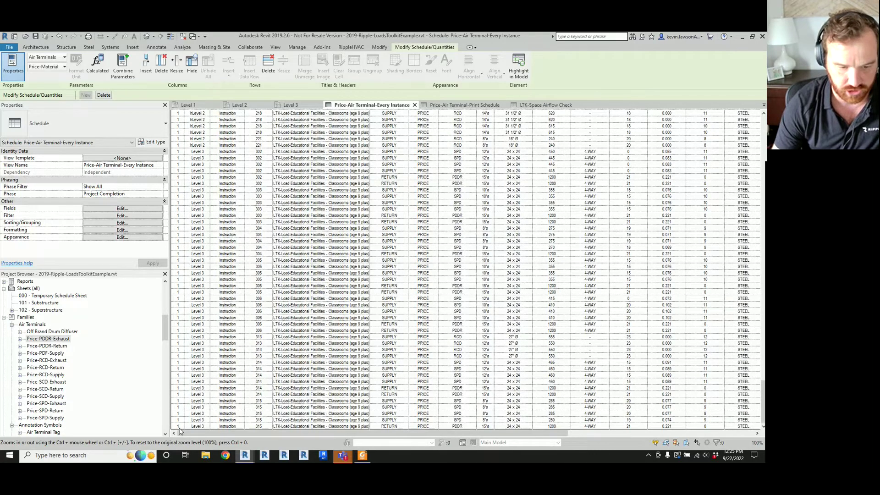
scroll(724, 292, up, 10)
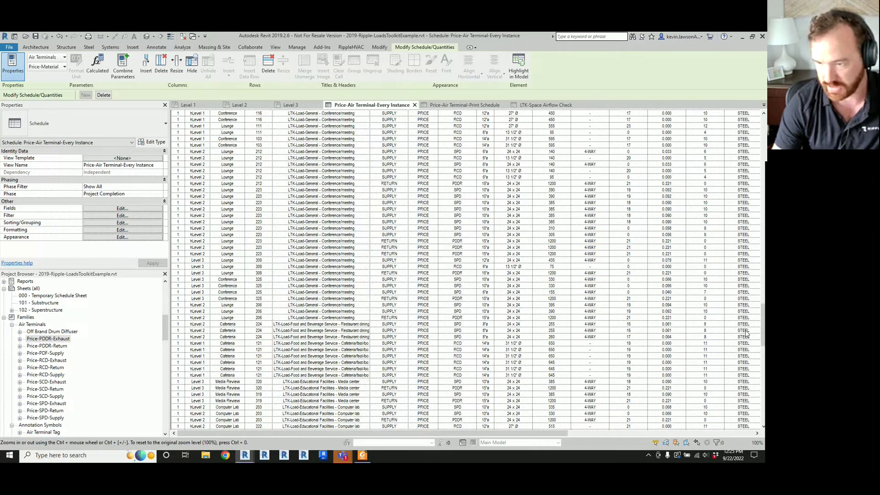
drag(760, 318, 741, 124)
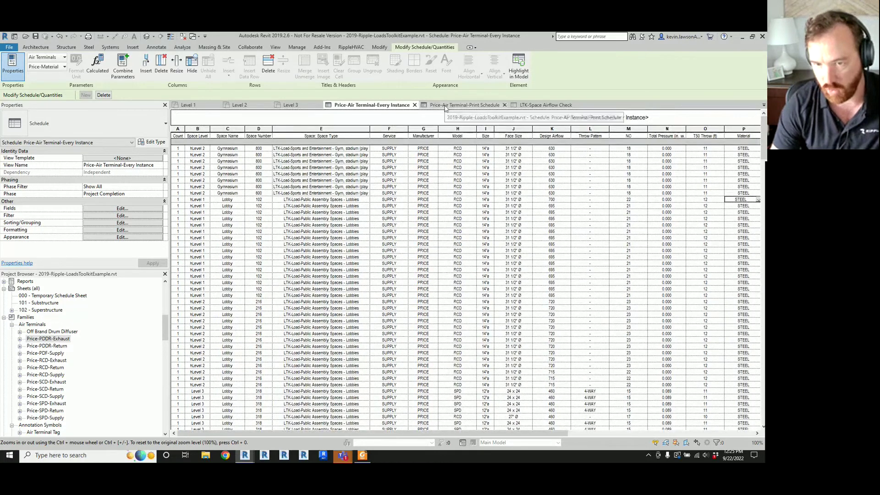
Open the Price-Air Terminal-Print Schedule and check its sorting and grouping settings.
click(464, 105)
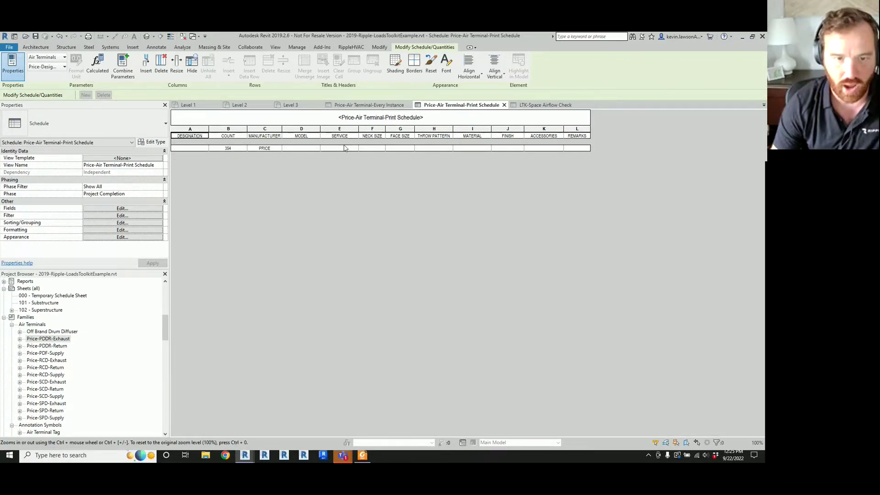
click(135, 211)
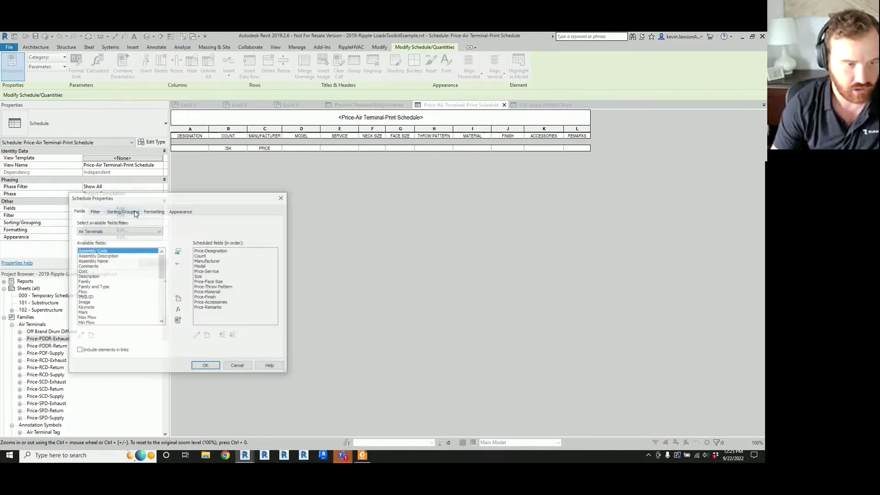
click(129, 211)
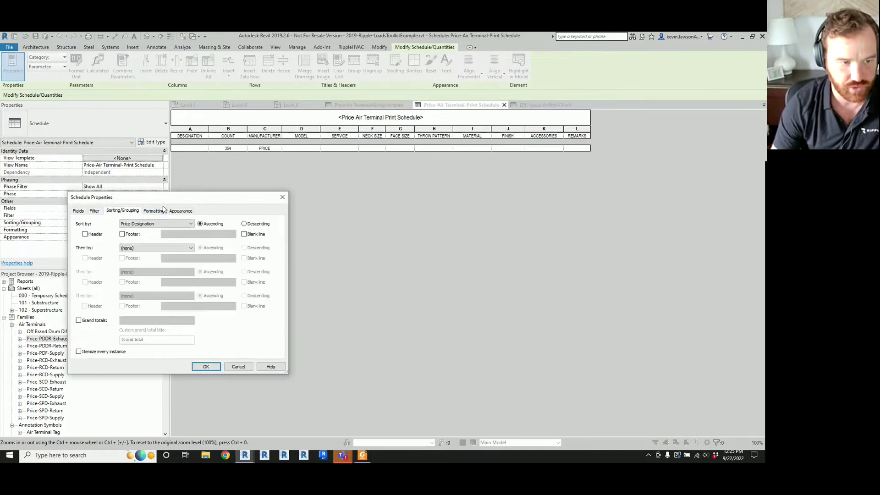
drag(165, 198, 252, 214)
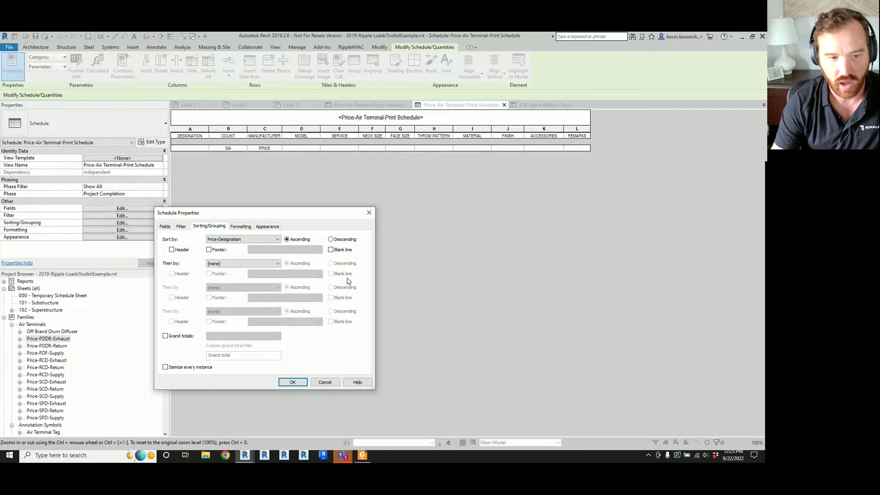
click(324, 382)
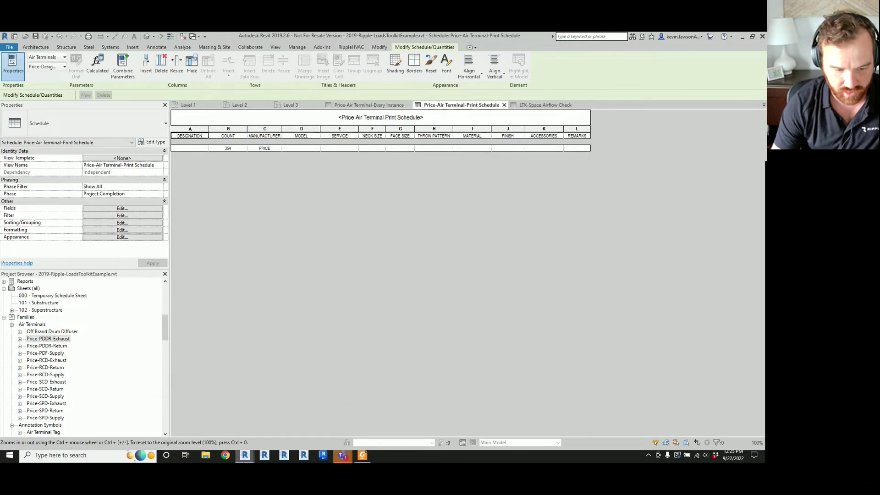
Run the Automatic Schedule Separator of the Air Terminal AutoPlacement tool to assign designations to the air terminals.
mouse_move(245, 455)
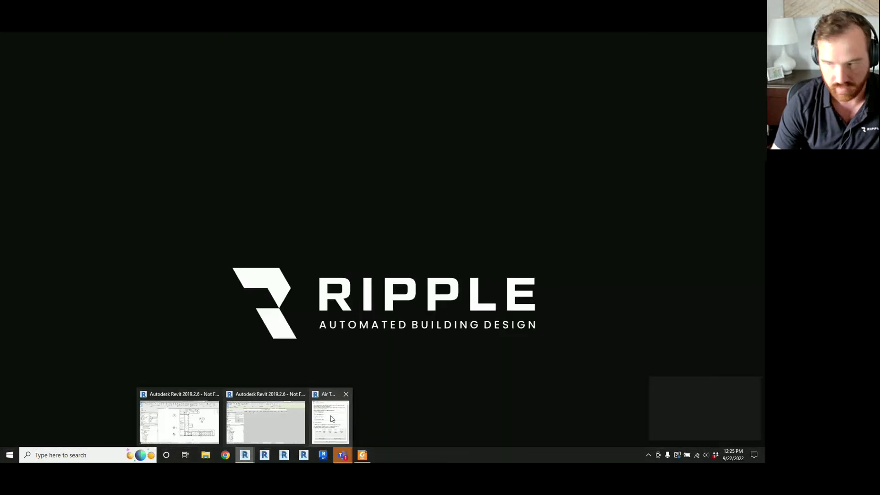
click(332, 419)
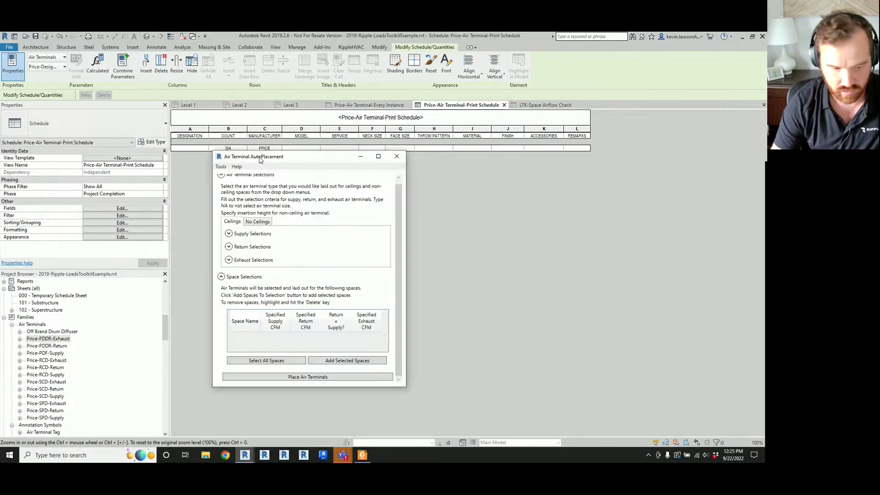
click(261, 143)
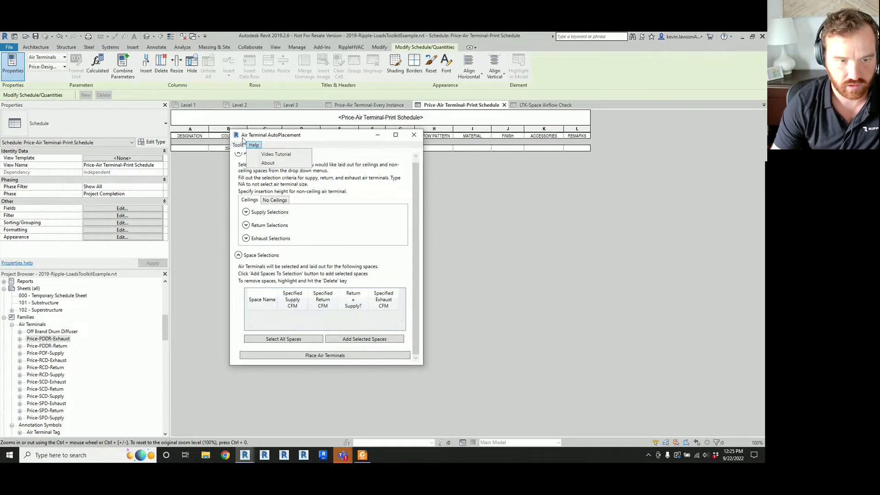
mouse_move(238, 145)
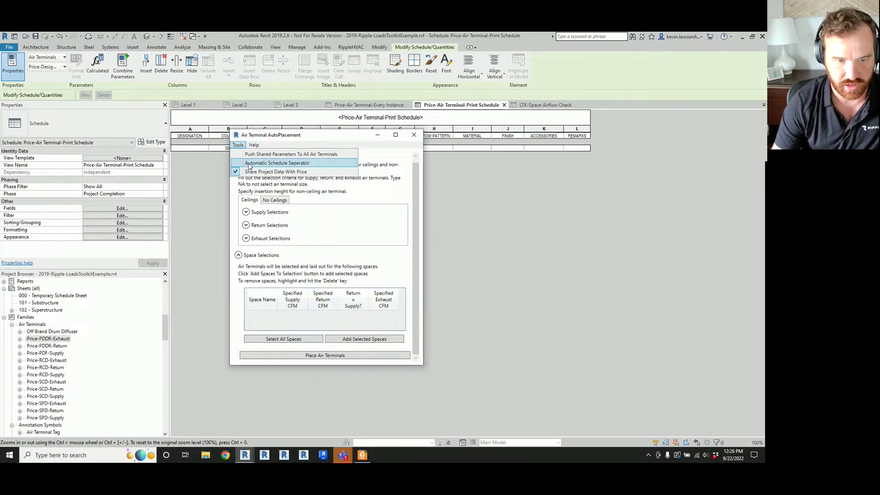
click(249, 164)
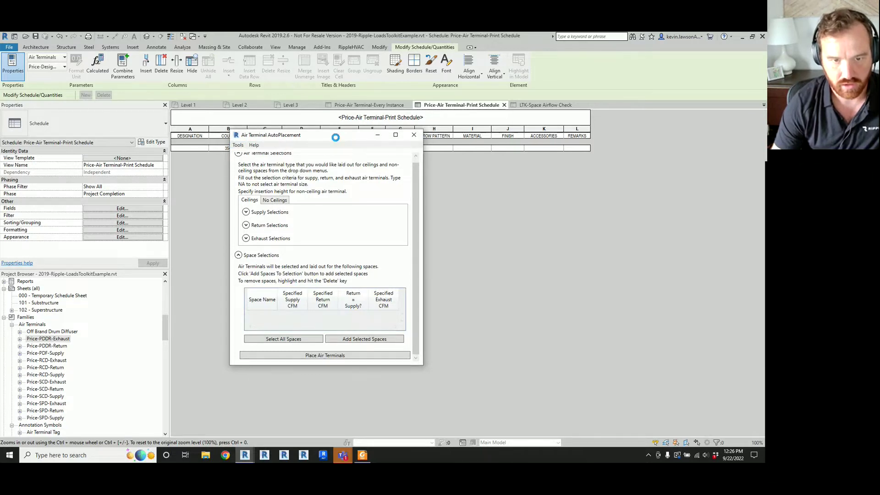
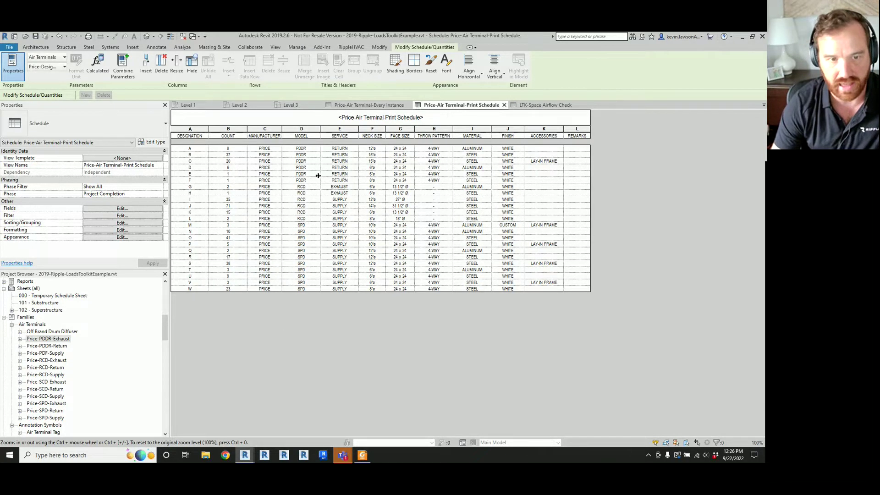
In the Level 2 ceiling plan, select all instances of the Library's Price-PDDR-Return size 15 air terminal that are visible in the view.
click(242, 107)
click(317, 267)
scroll(317, 267, down, 5)
scroll(328, 224, up, 10)
scroll(222, 241, up, 2)
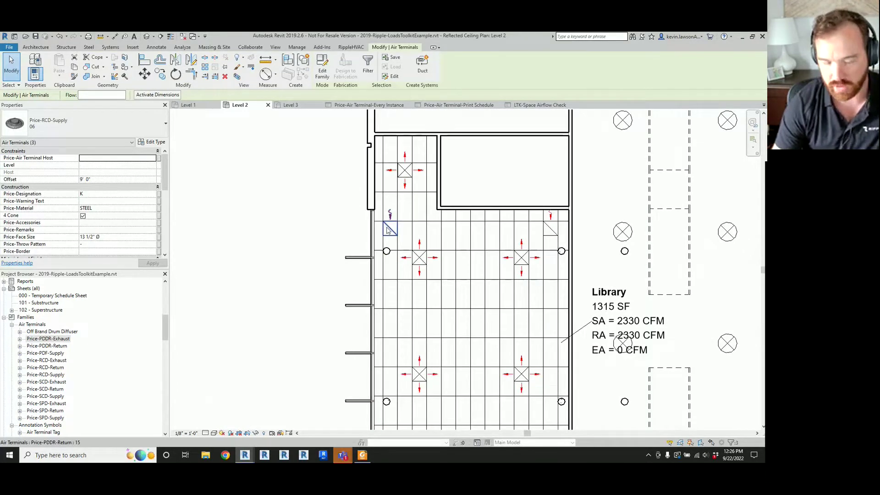
click(388, 230)
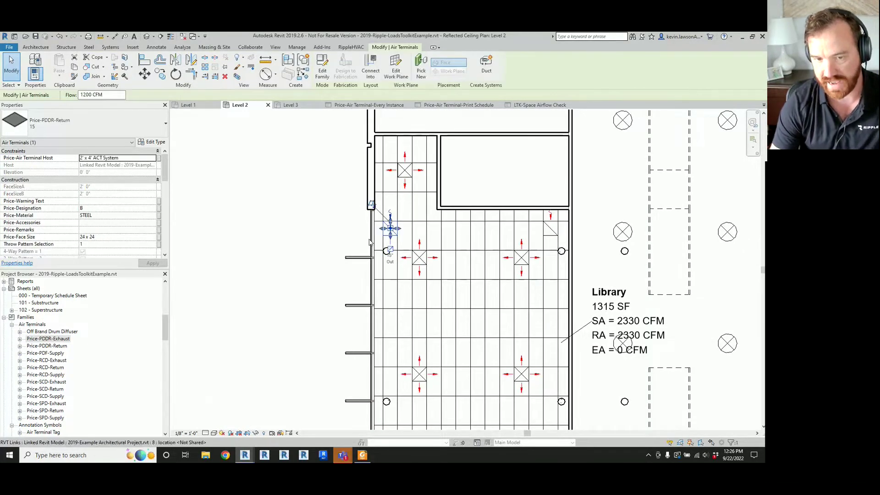
scroll(387, 251, up, 1)
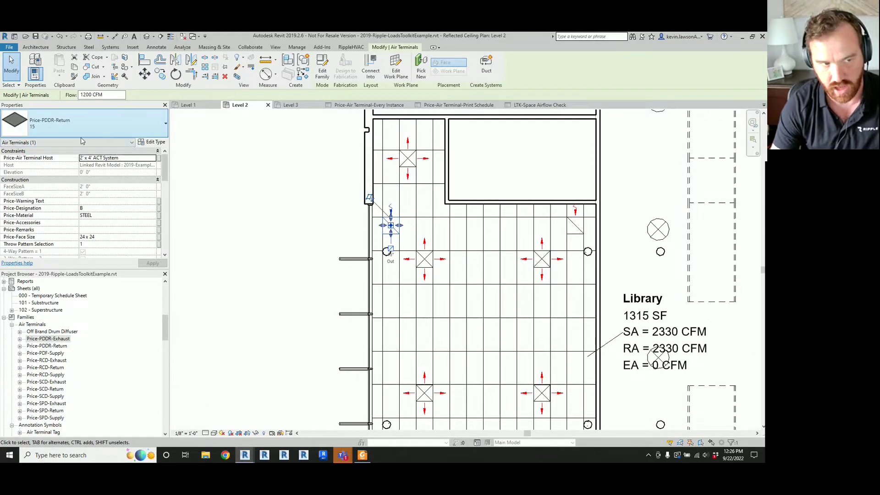
right_click(386, 233)
mouse_move(459, 320)
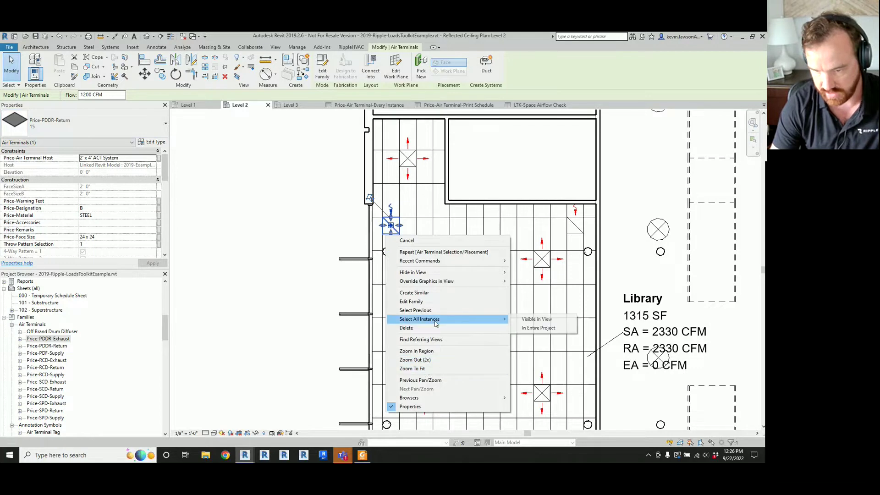
click(555, 319)
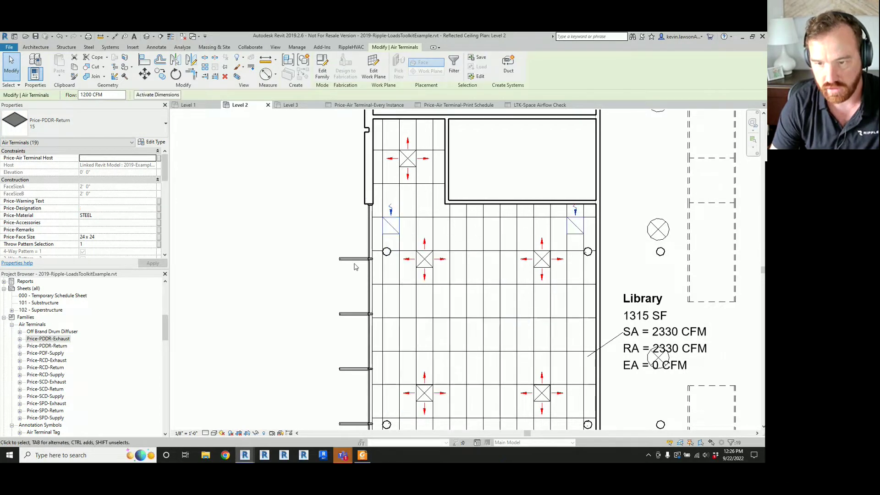
Tag only the selected return air terminals with the Air Terminal Tag : Show Dash Instead of Airflow, without a leader.
click(157, 47)
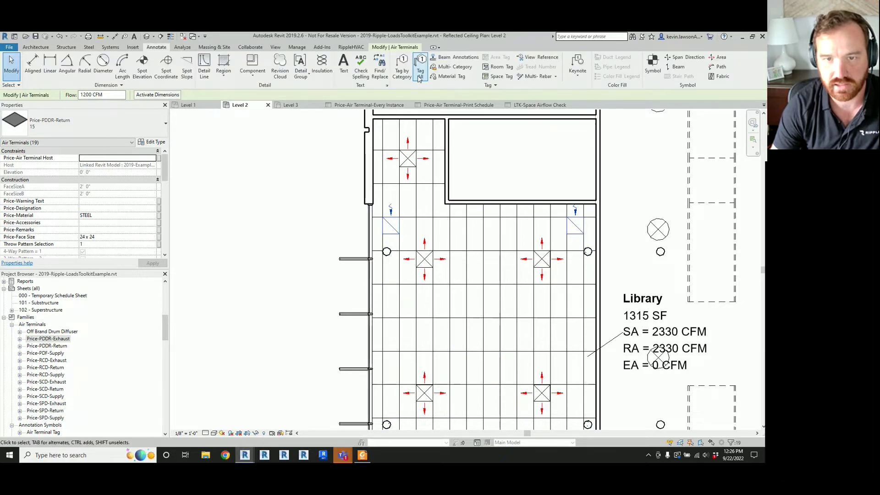
click(419, 76)
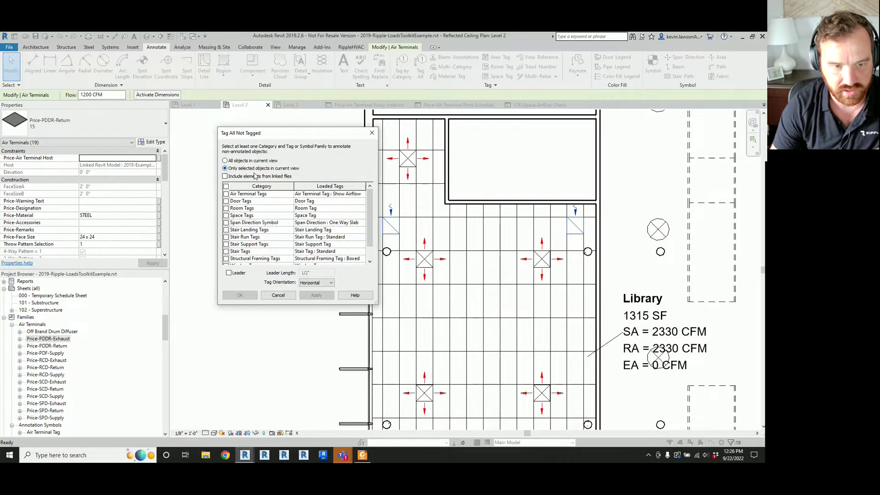
click(226, 195)
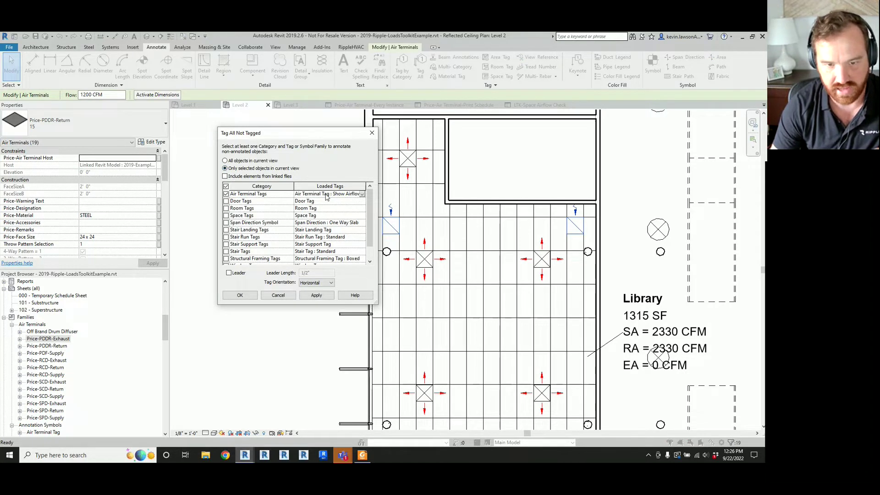
click(363, 194)
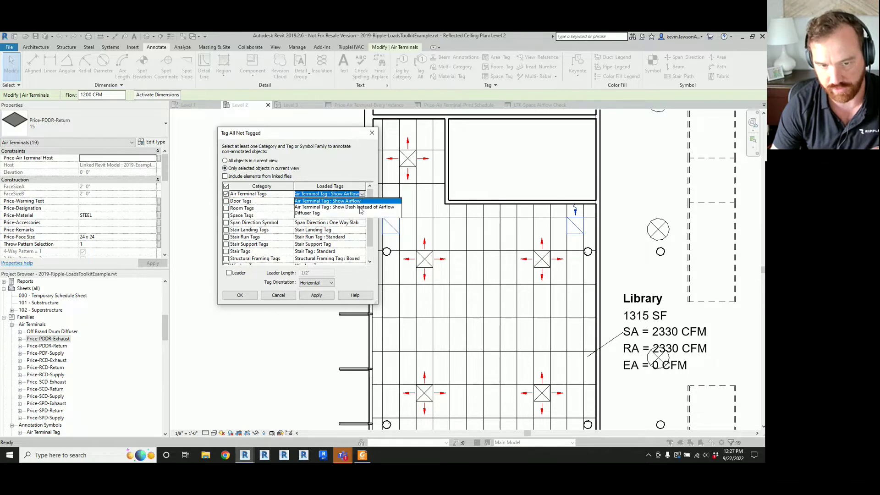
click(361, 207)
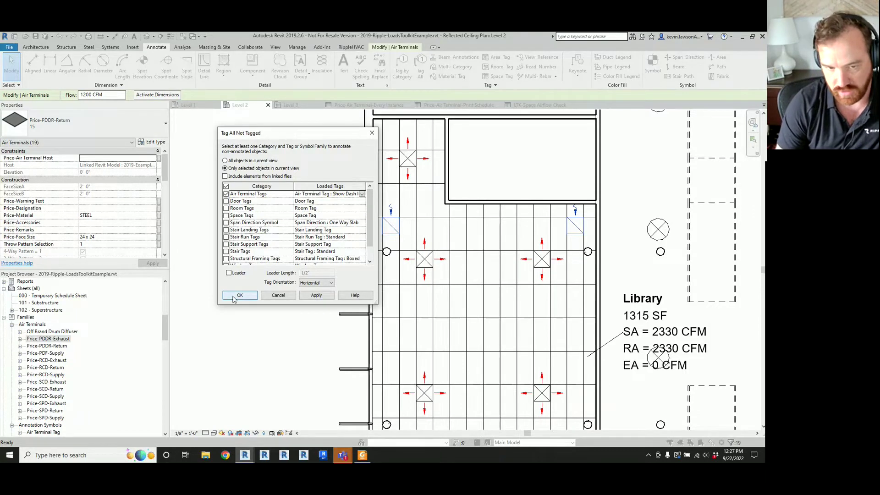
click(308, 295)
click(240, 296)
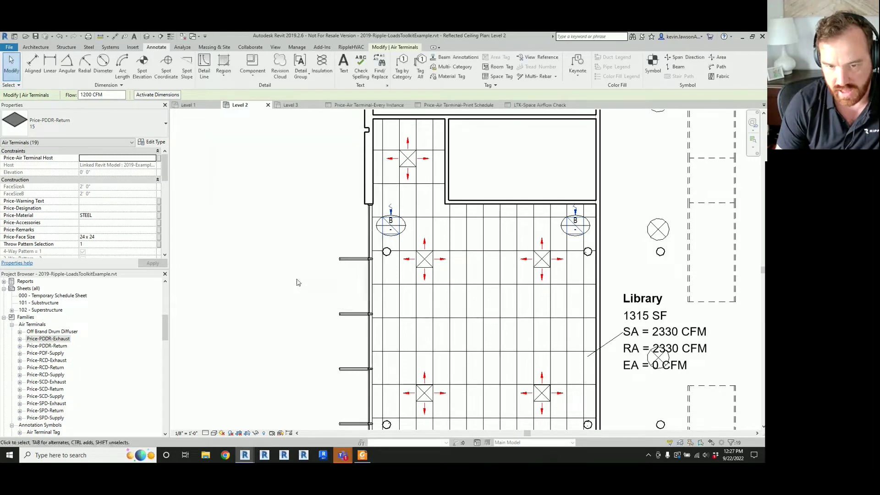
Select all instances of the Show Dash Instead of Airflow tag and move them horizontally to sit just right of their return terminals.
scroll(401, 298, down, 2)
scroll(399, 285, up, 4)
click(399, 284)
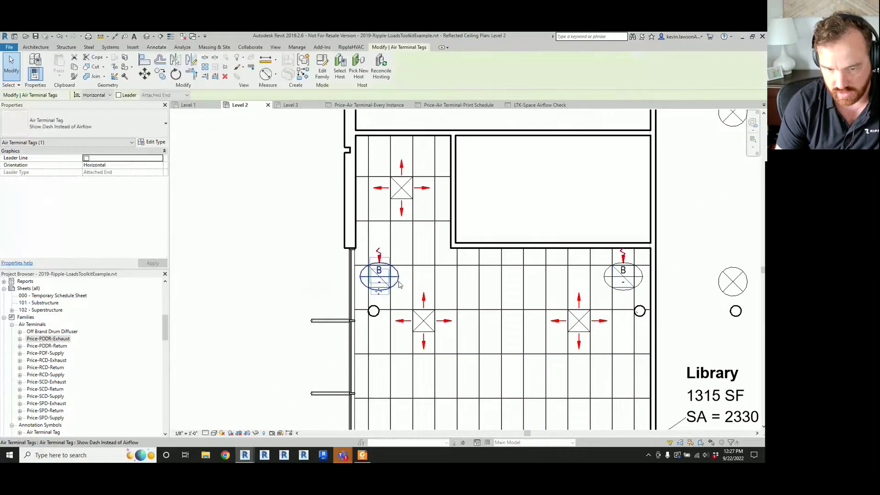
right_click(399, 284)
mouse_move(454, 189)
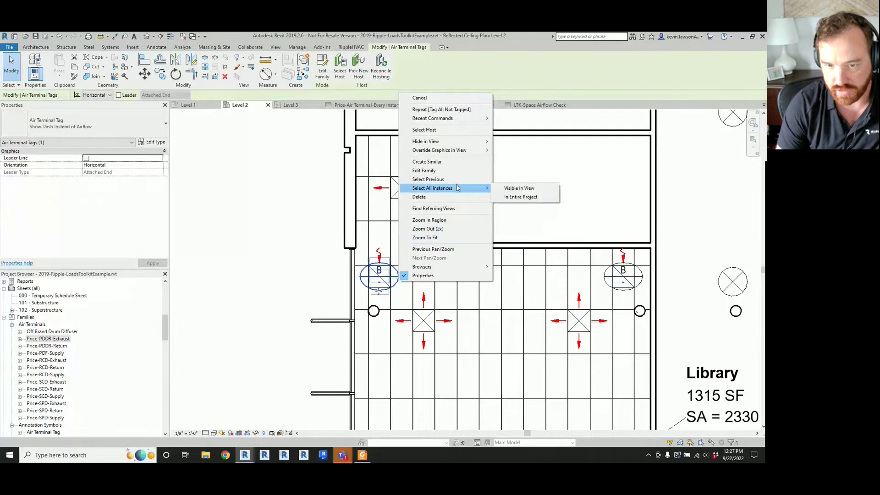
click(521, 193)
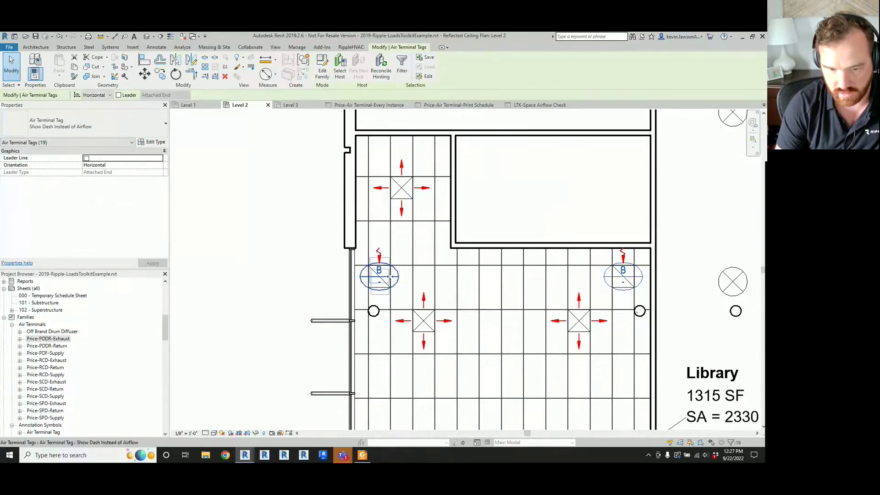
drag(390, 276, 430, 279)
click(191, 265)
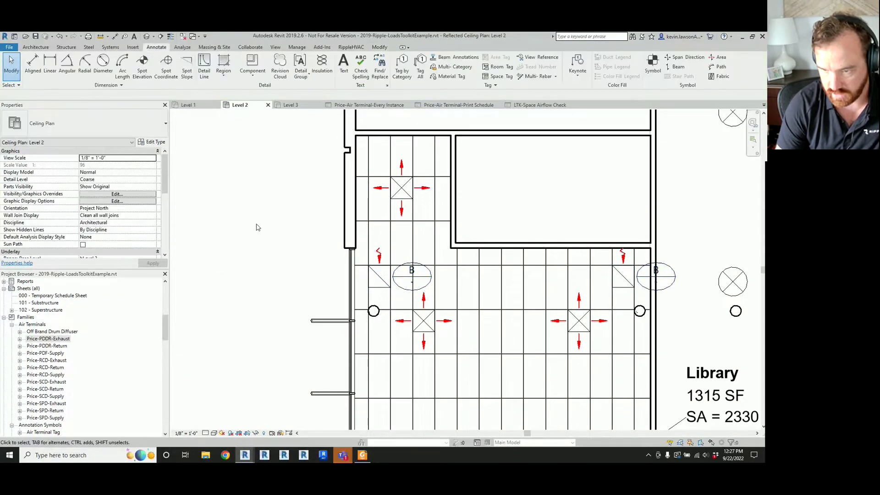
Tag all remaining air terminals in the current view with Air Terminal Tag : Show Airflow and check the designations in the print schedule.
scroll(257, 227, down, 1)
scroll(310, 252, up, 1)
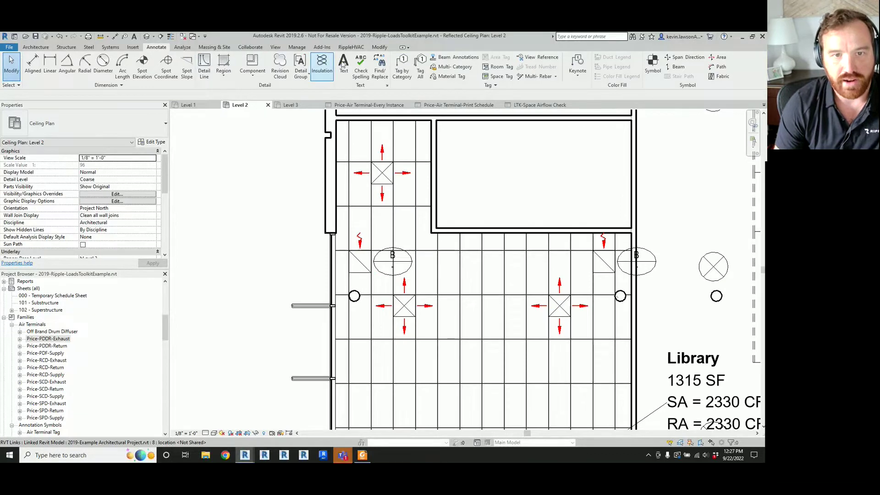
click(420, 68)
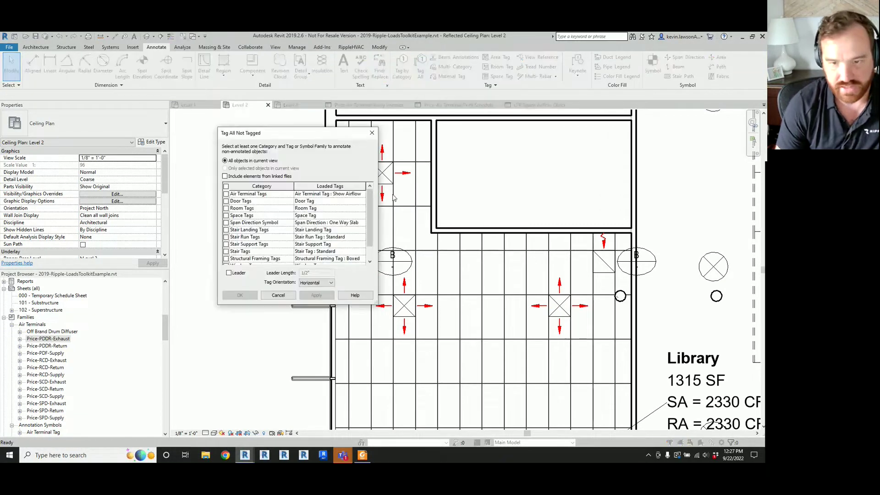
click(328, 194)
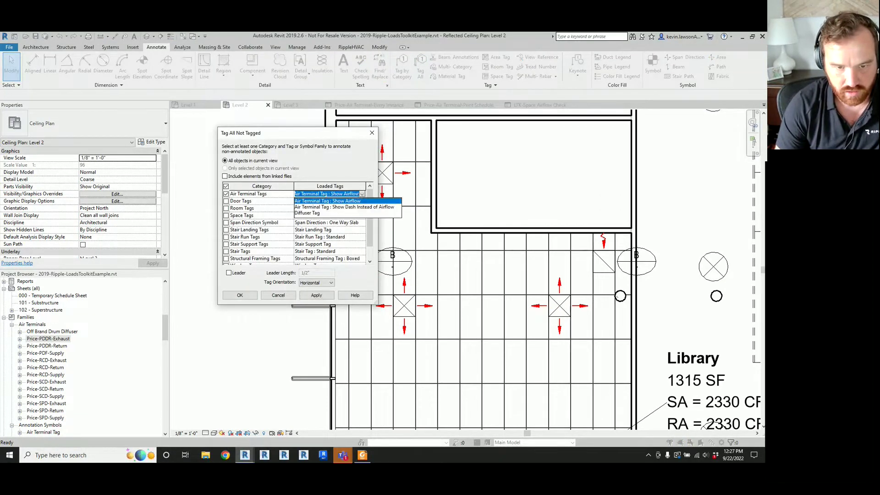
click(356, 202)
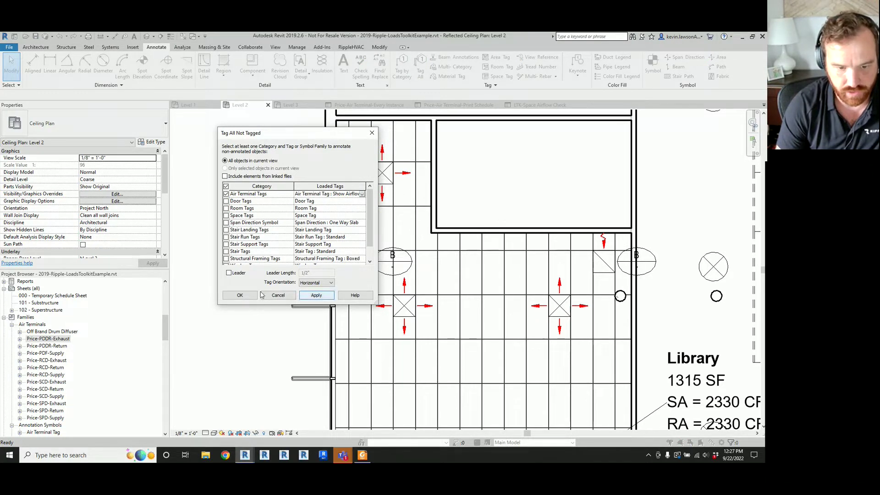
click(317, 295)
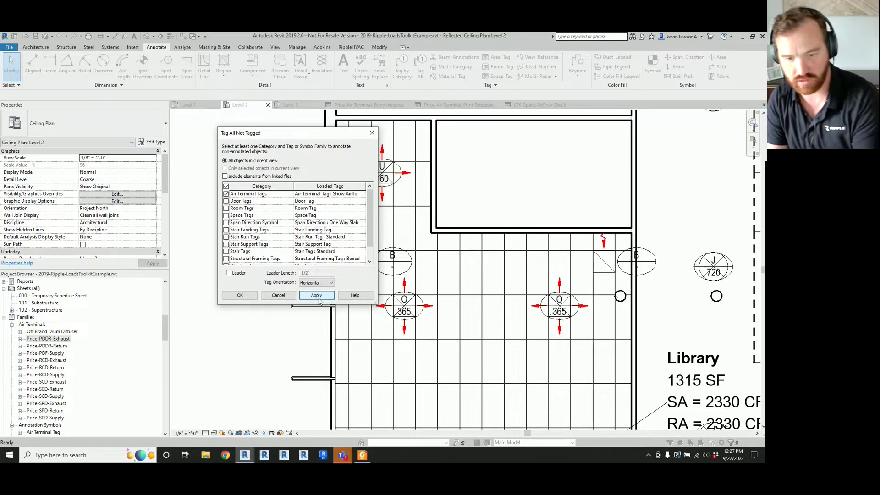
key(Escape)
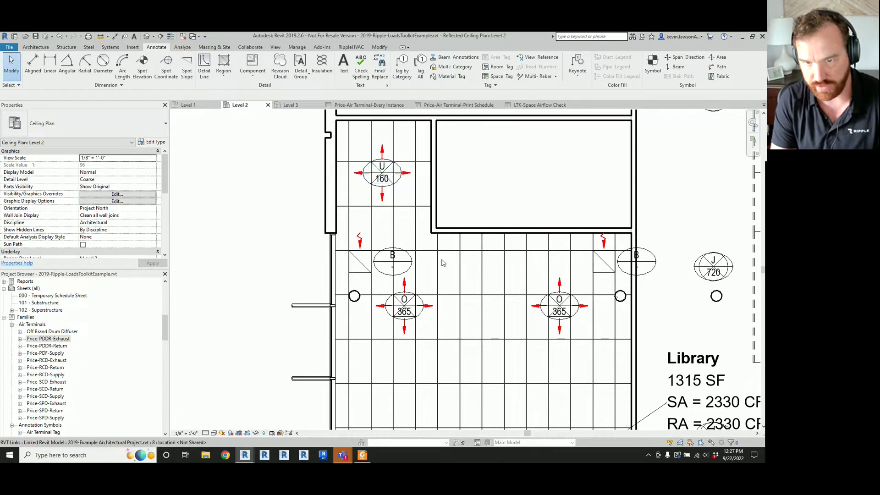
click(462, 107)
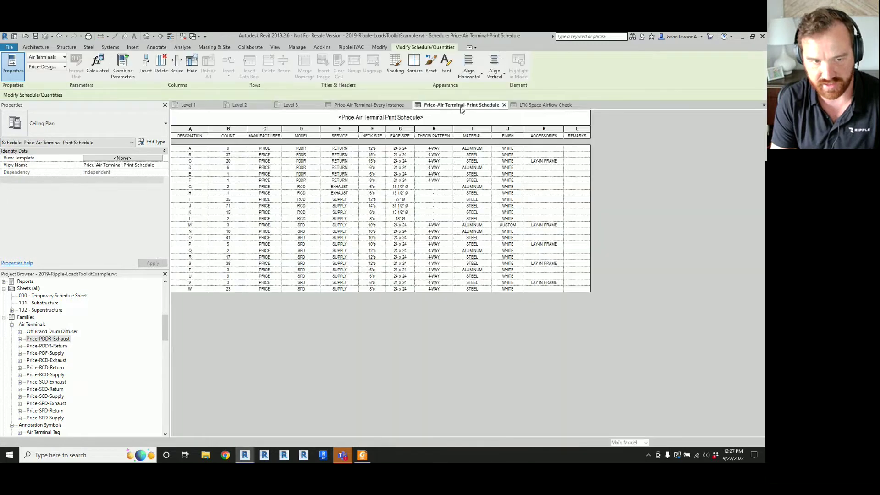
click(239, 106)
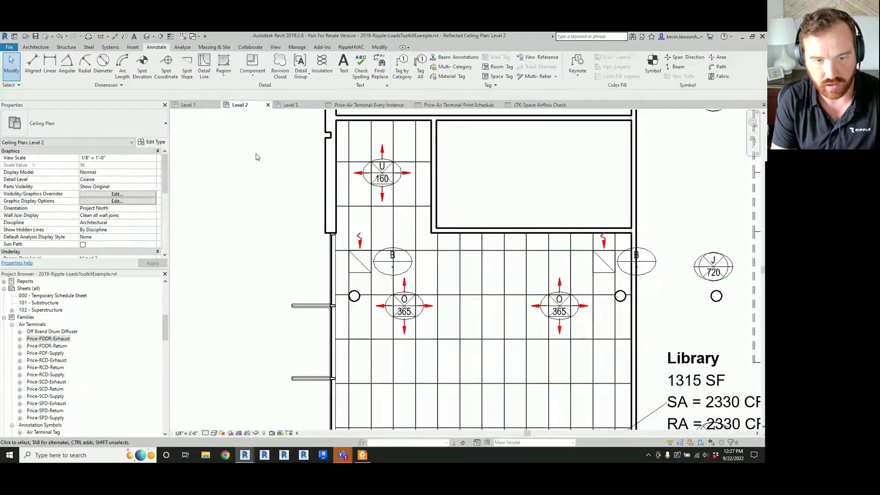
Select all Show Airflow tags visible in the Level 2 view and move them diagonally down and right, clear of their terminals.
click(397, 181)
right_click(399, 181)
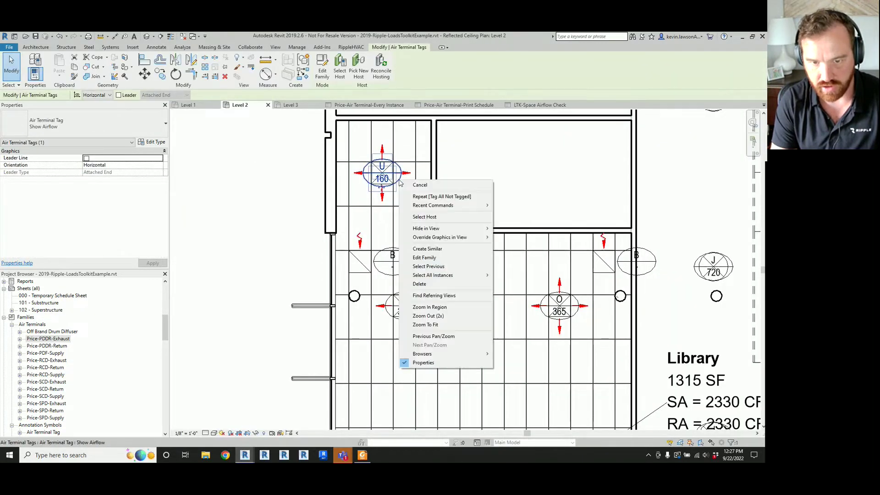
mouse_move(449, 276)
click(515, 284)
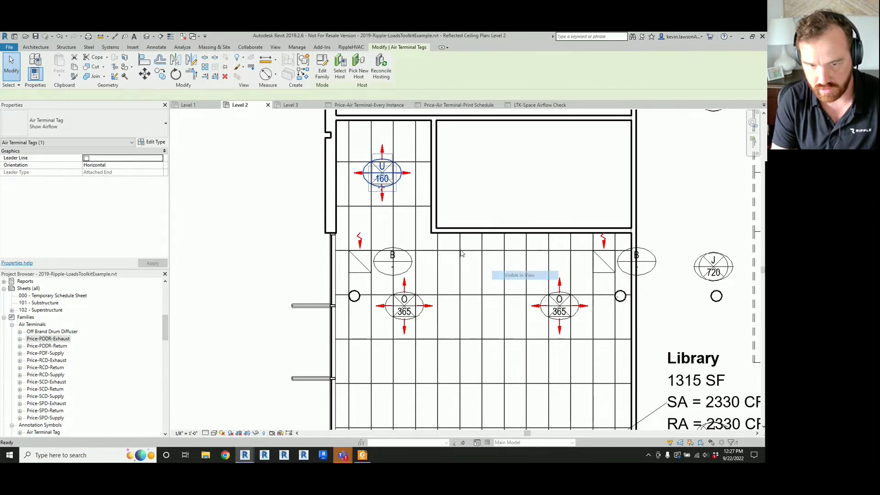
drag(422, 209, 449, 236)
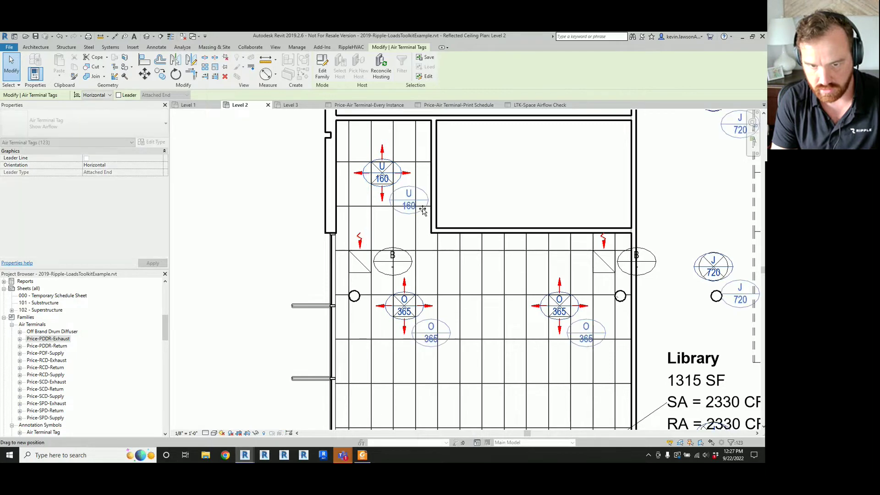
click(256, 256)
Examine the tagged air terminals in and around the Library and review their designations in the Price-Air Terminal-Print Schedule.
scroll(255, 256, down, 4)
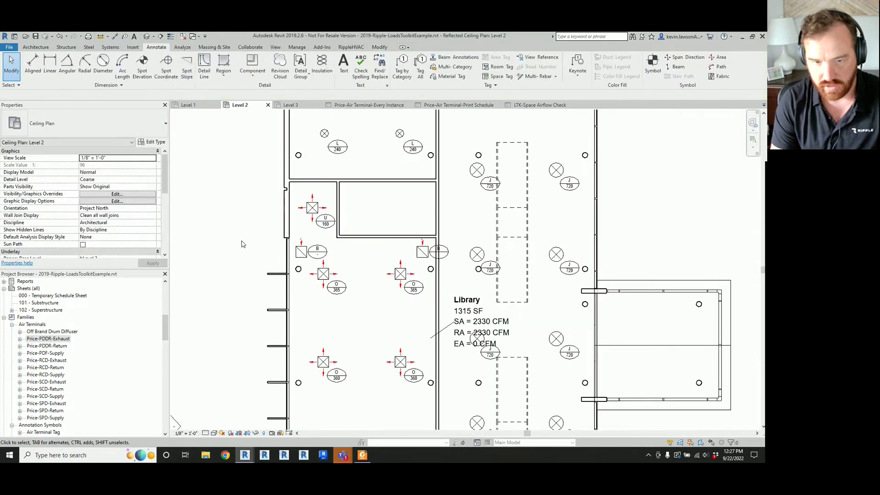
scroll(244, 243, down, 1)
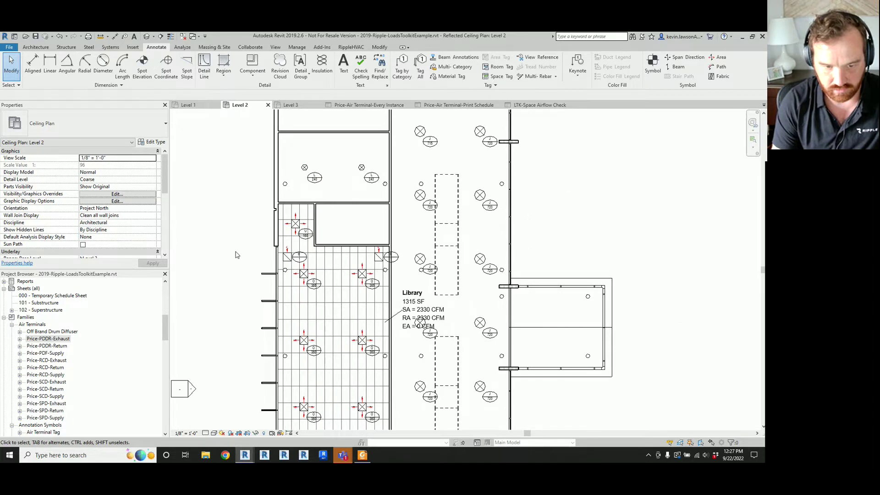
scroll(256, 295, up, 2)
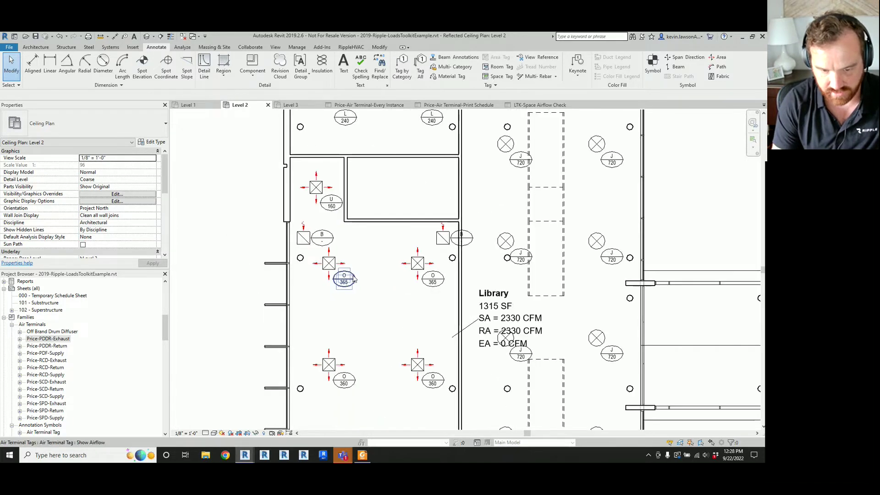
scroll(260, 384, up, 1)
middle_drag(260, 384, 250, 313)
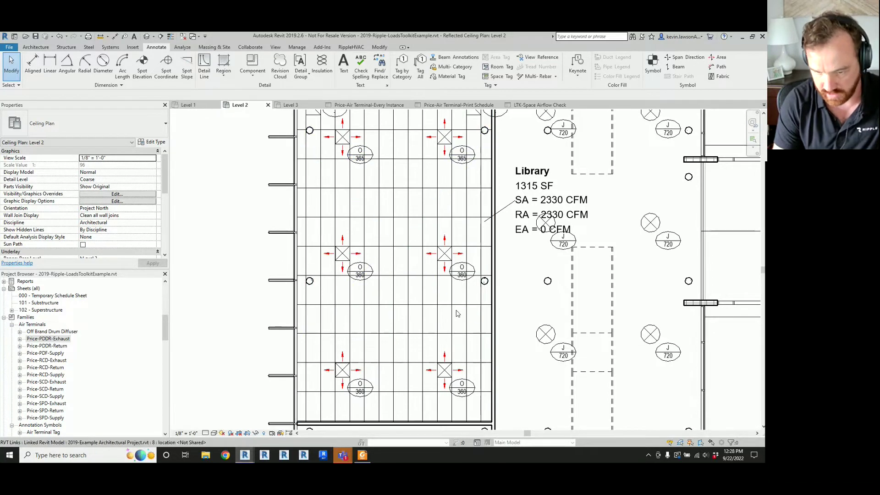
scroll(339, 275, down, 5)
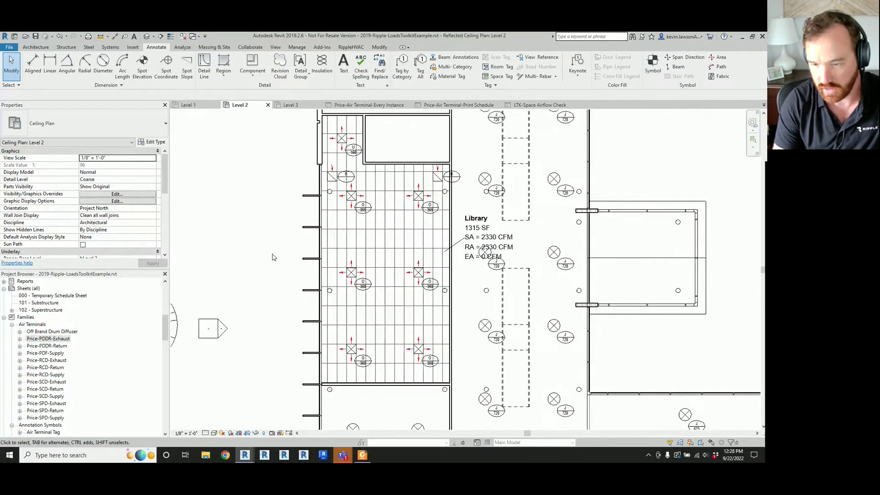
scroll(261, 317, up, 2)
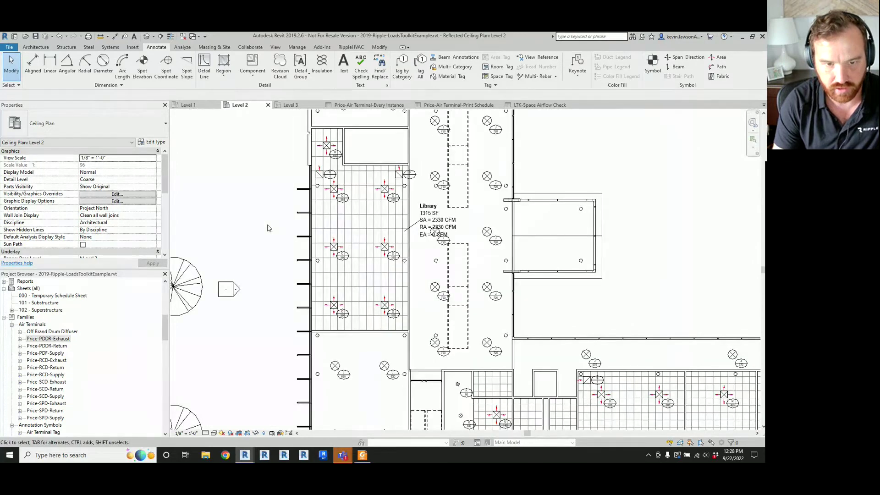
scroll(277, 243, up, 1)
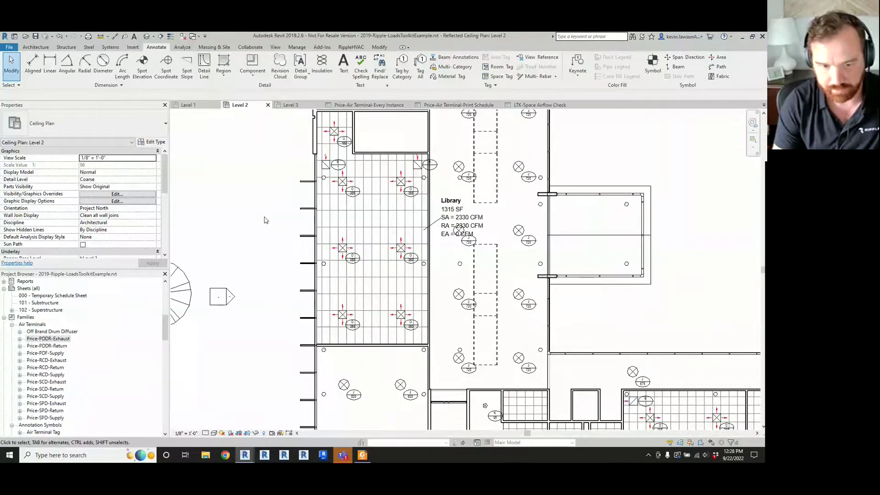
scroll(269, 225, up, 1)
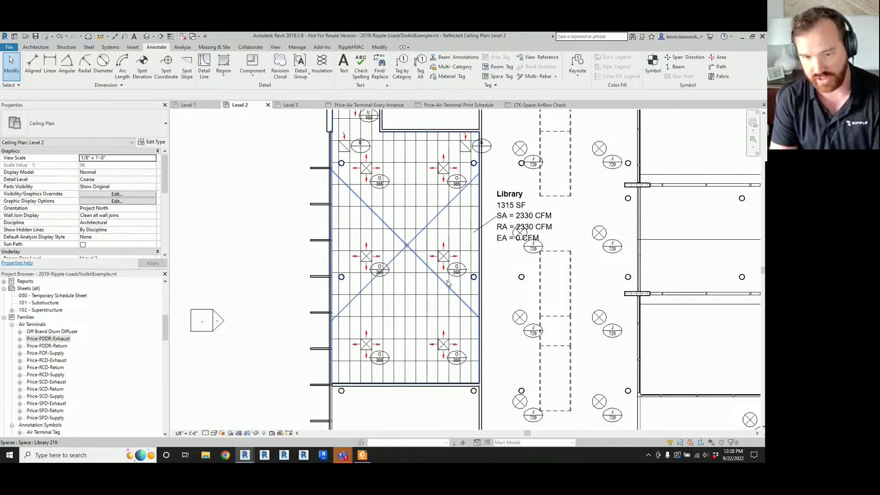
click(455, 108)
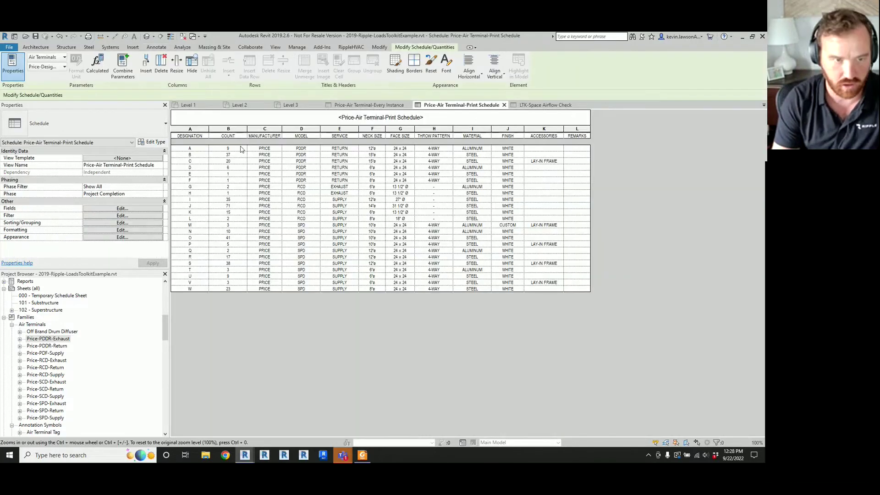
click(239, 105)
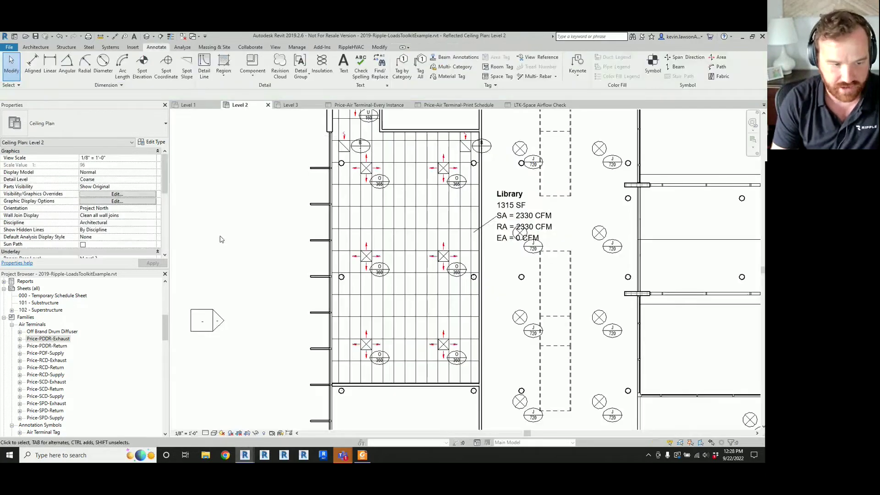
Place one Off Brand Drum Diffuser of type 12" - 35" wide in the empty area outside the exterior wall beside the Library.
click(20, 332)
click(50, 354)
drag(52, 361, 199, 285)
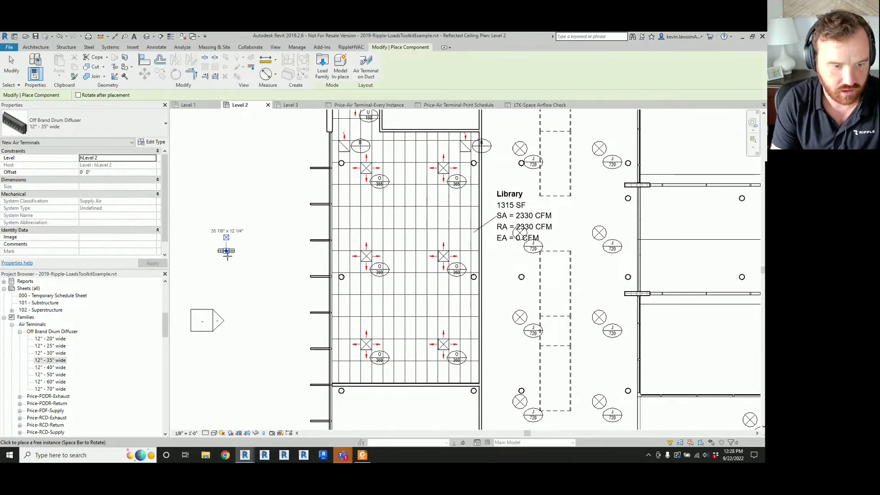
click(227, 266)
key(Escape)
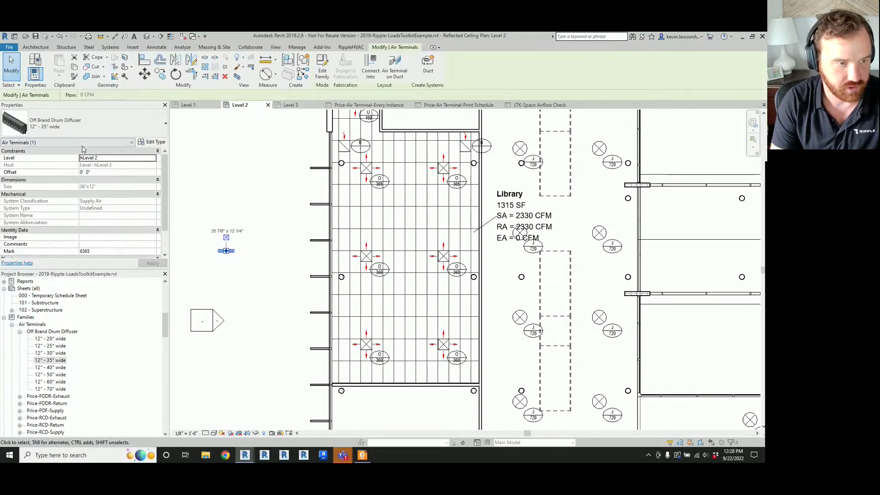
Set the new drum diffuser's offset to 9' 0" and reselect the diffuser in the plan.
click(84, 173)
double_click(82, 172)
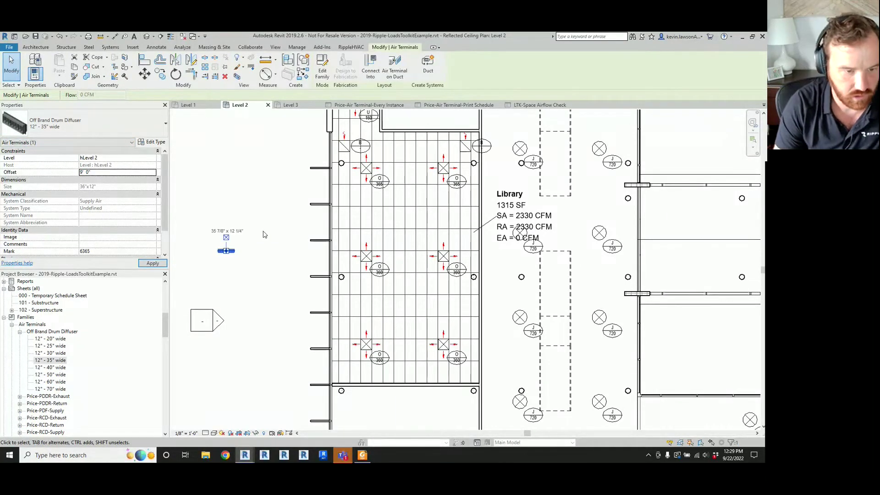
key(Escape)
scroll(225, 255, up, 2)
click(225, 251)
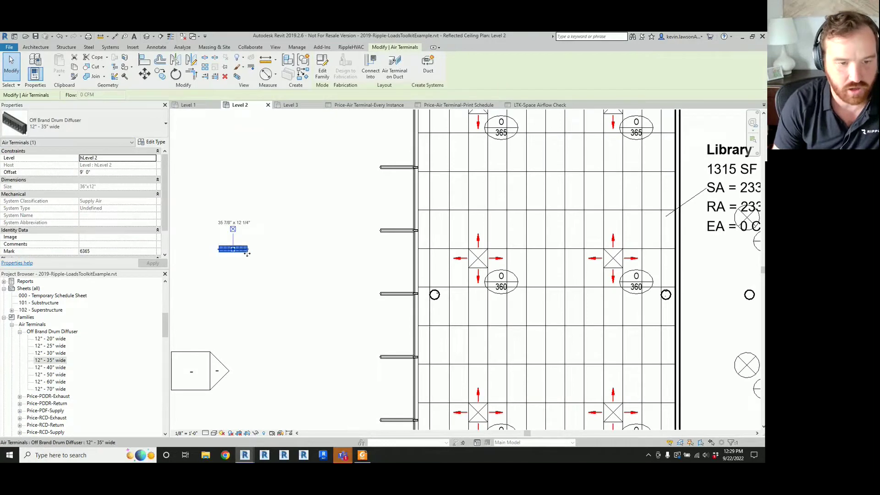
Tag the new off-brand drum diffuser by category, using a leader with an attached end.
key(Escape)
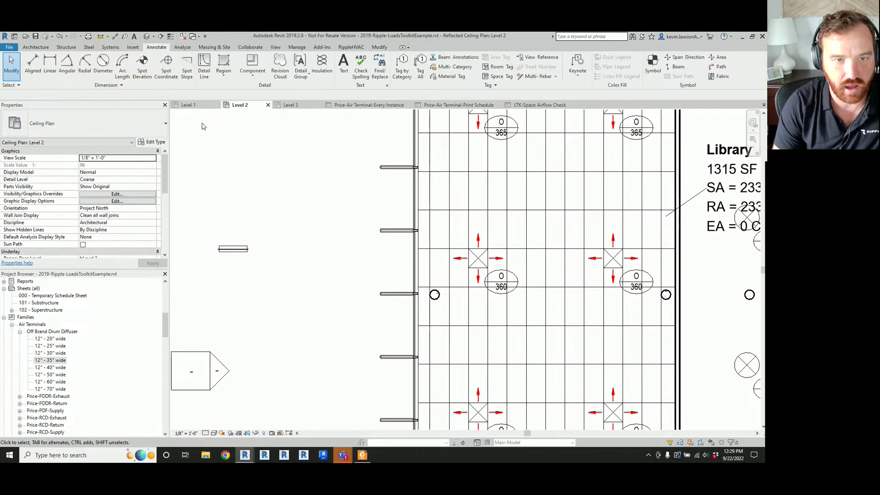
click(402, 71)
click(240, 246)
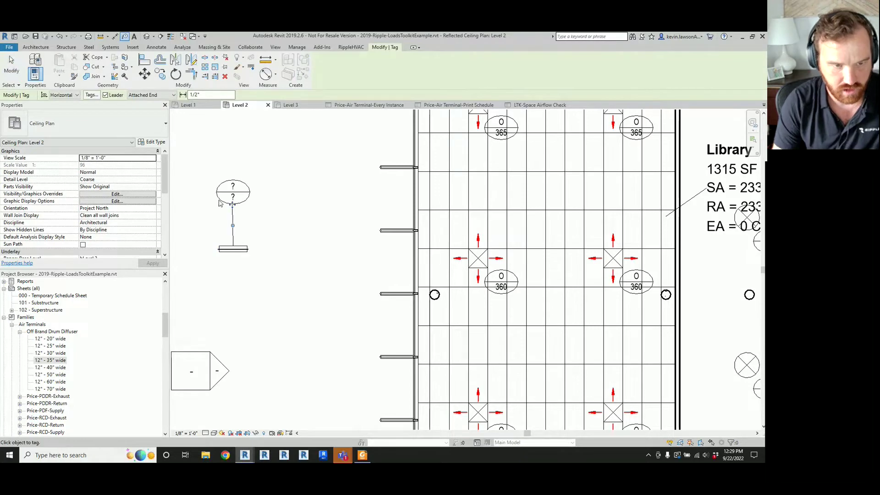
scroll(220, 203, up, 2)
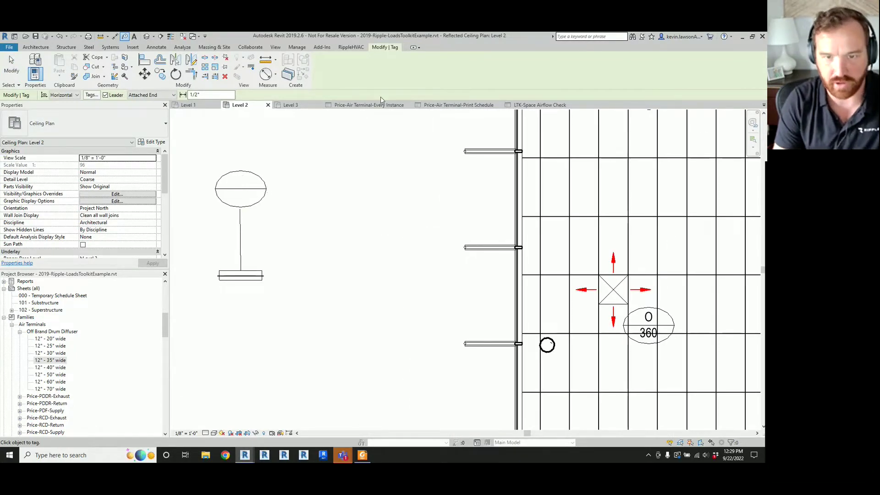
Check the drum diffuser's service, face size, throw pattern and material cells in the Price-Air Terminal-Print Schedule, then return to the Level 2 plan.
click(440, 105)
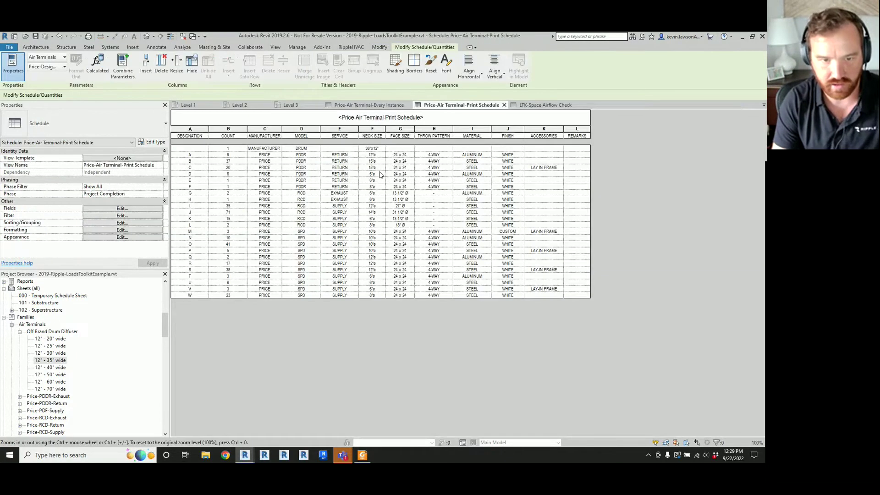
click(345, 147)
click(400, 148)
click(434, 148)
click(466, 148)
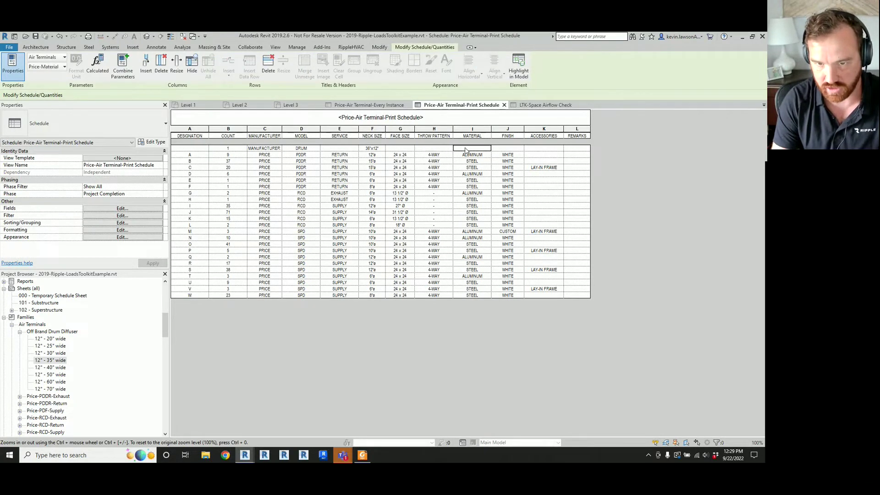
click(240, 105)
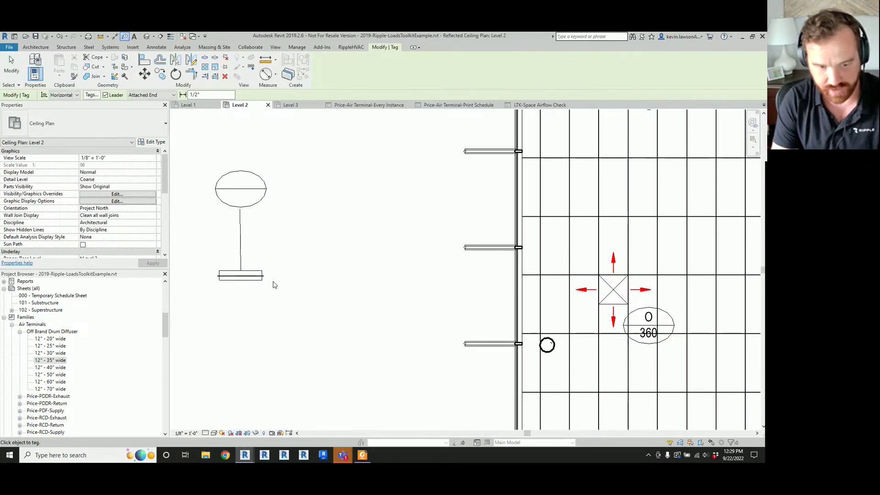
key(Escape)
Push the shared parameters to all air terminals from Air Terminal AutoPlacement and minimize its window.
mouse_move(245, 455)
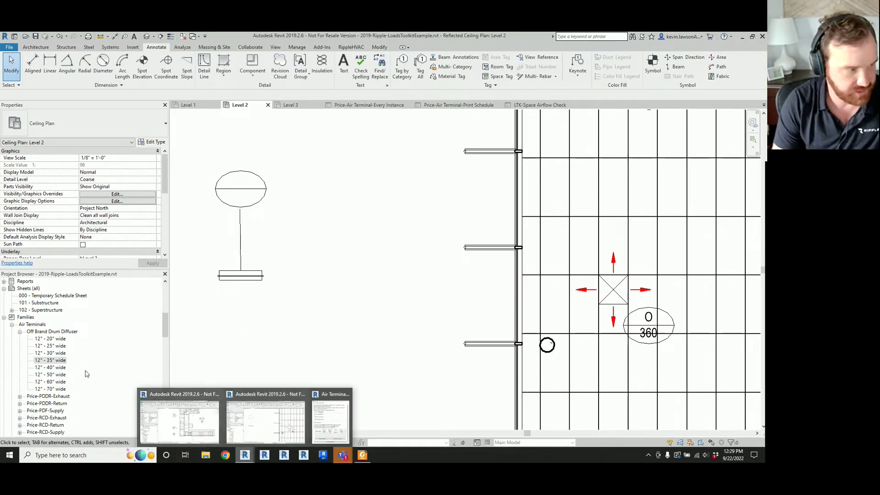
click(330, 420)
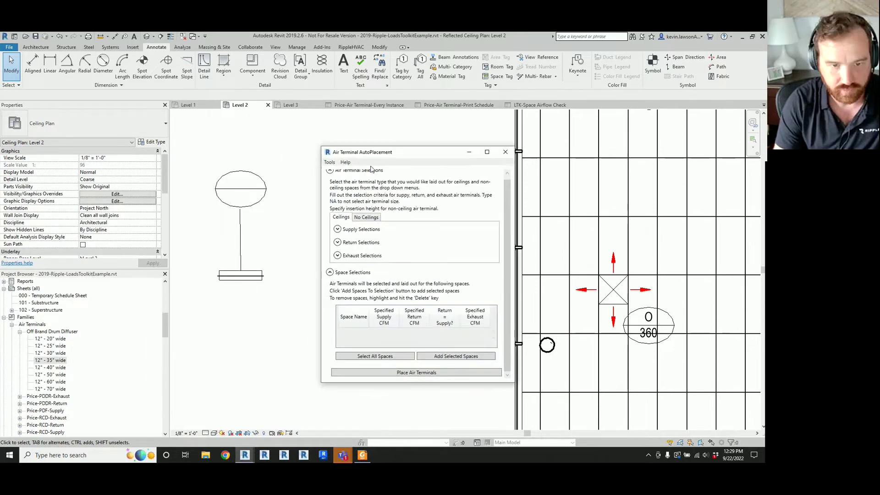
click(330, 163)
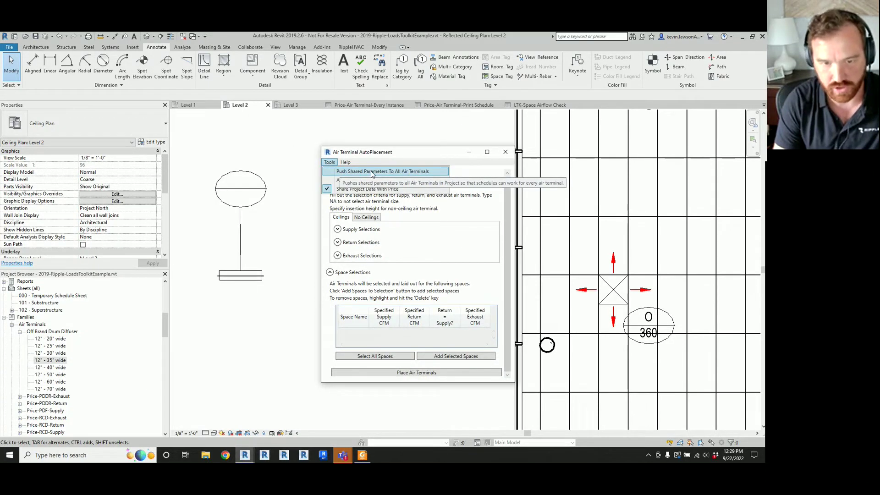
click(372, 173)
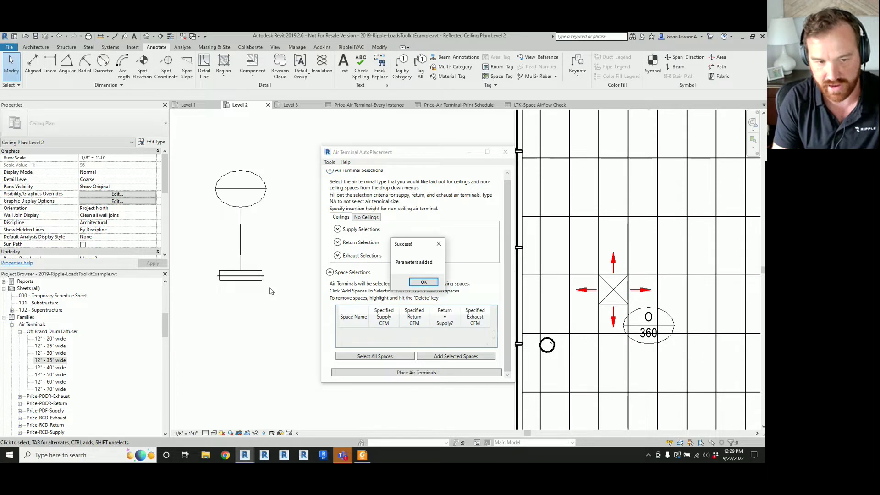
click(424, 282)
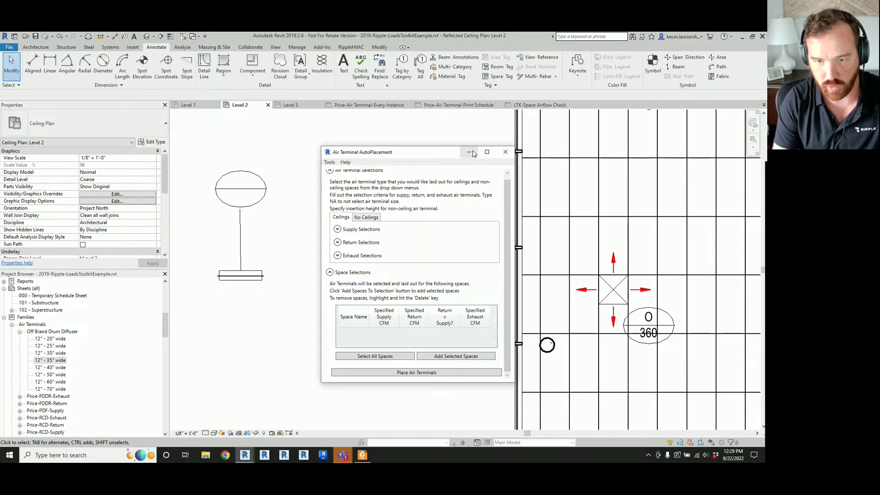
click(469, 152)
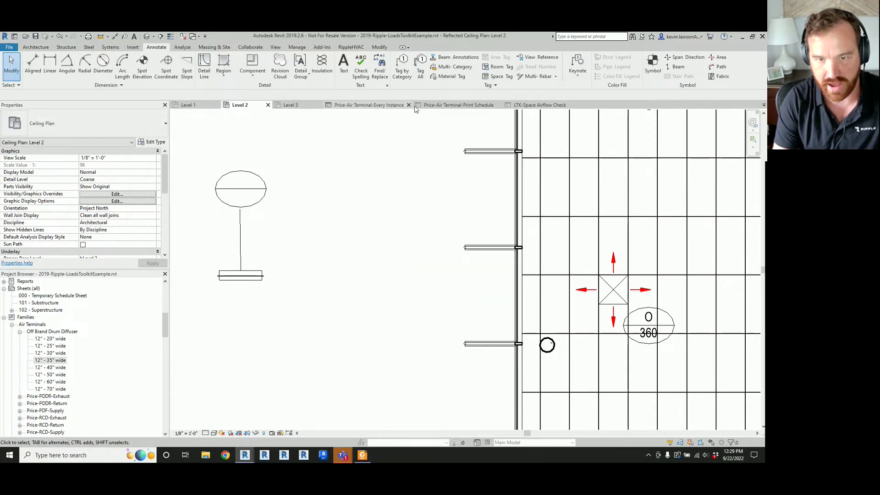
In the Price-Air Terminal-Print Schedule, set the drum diffuser's service to SUPPLY and its throw pattern to "-".
key(ctrl+Tab)
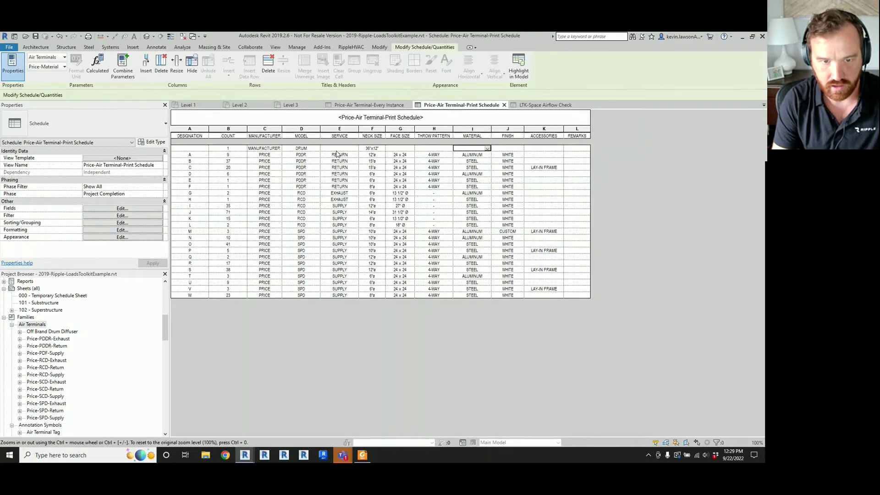
click(338, 149)
text(s)
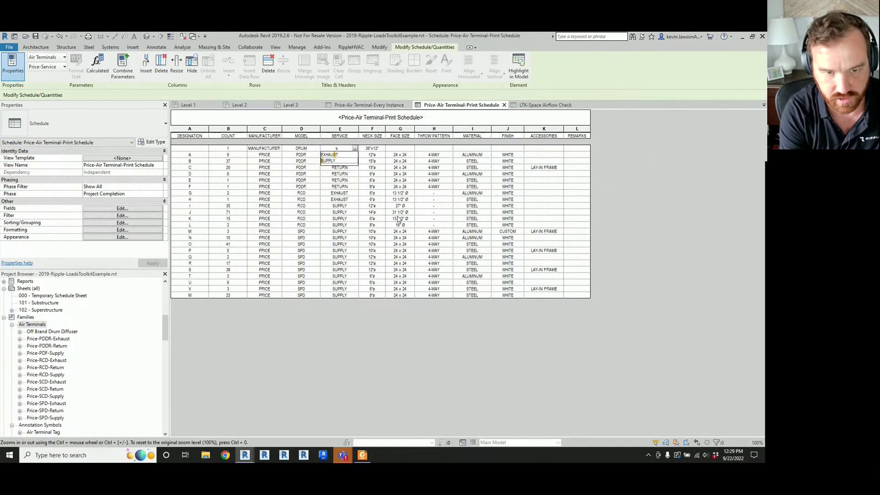
key(BackSpace)
text(SUPPLY)
key(Return)
key(Tab)
key(Tab)
key(Tab)
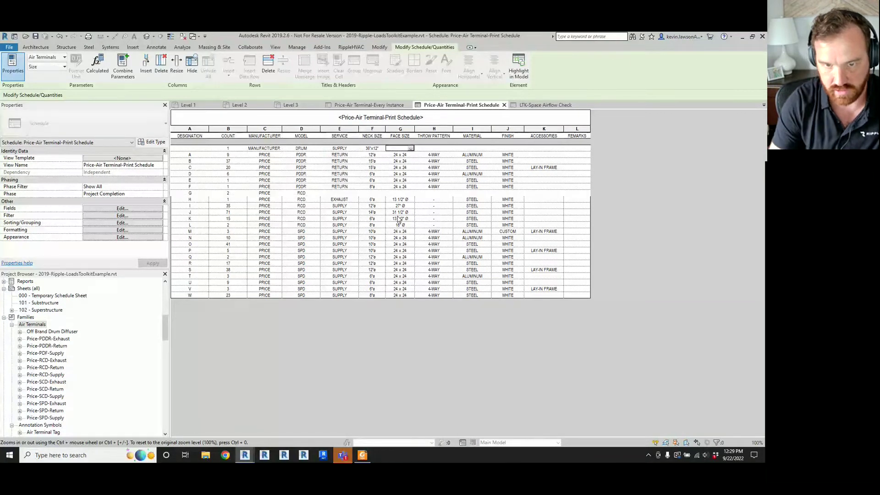
text(-)
key(Tab)
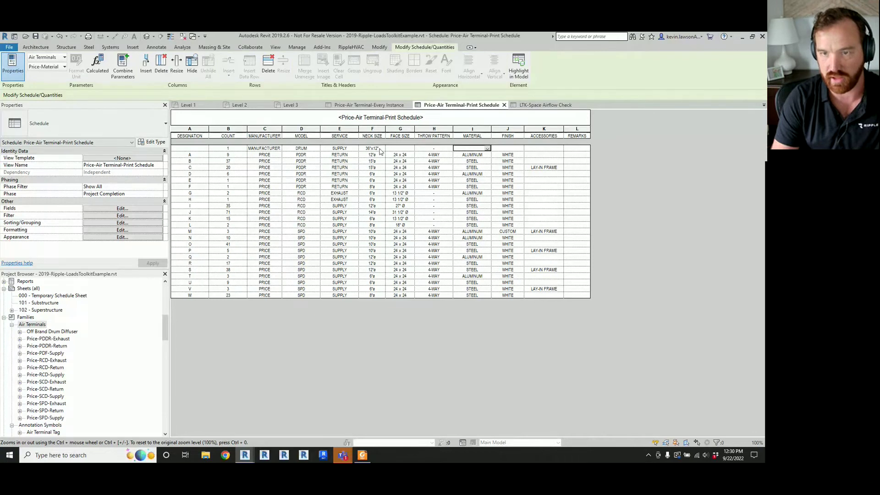
In the Level 2 plan, move the 360 CFM Library supply diffuser nearest the exterior wall right up beside that wall.
click(239, 105)
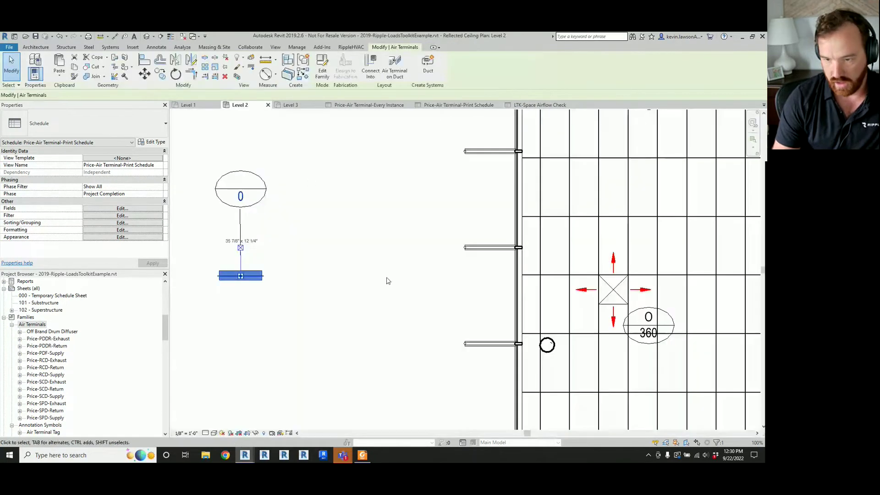
scroll(367, 279, down, 6)
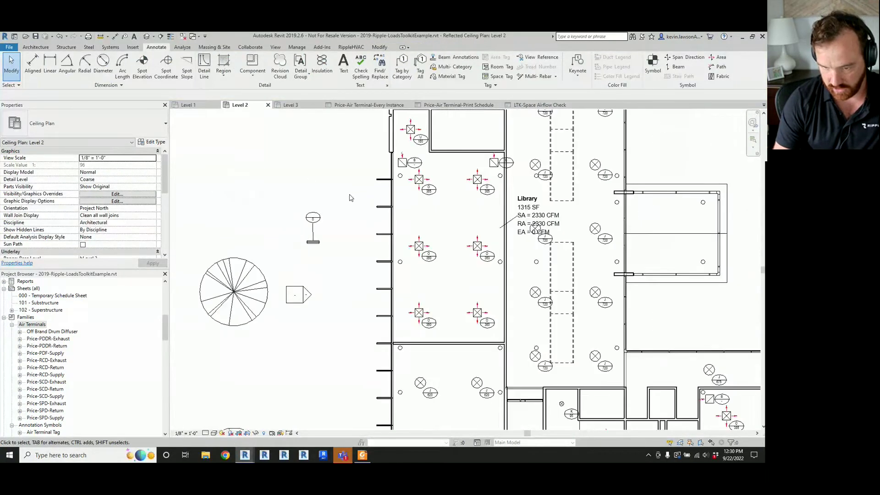
scroll(394, 219, up, 2)
scroll(302, 322, down, 1)
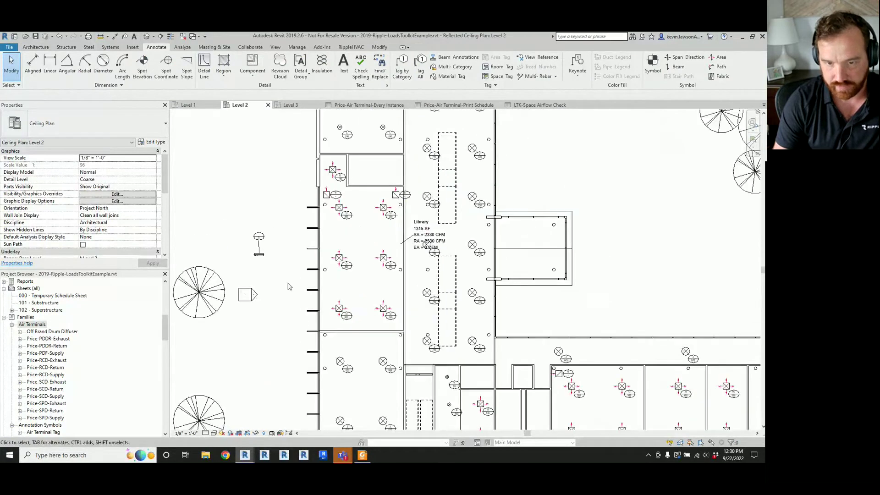
scroll(324, 250, up, 5)
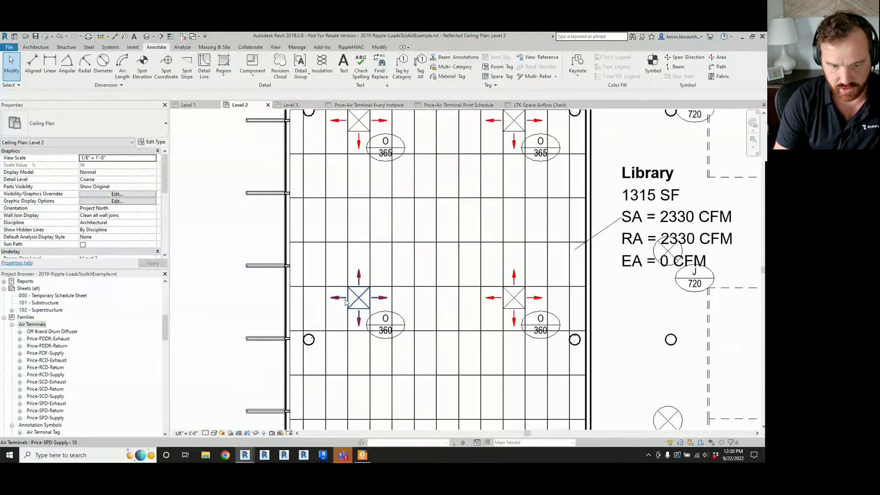
scroll(345, 300, up, 2)
click(350, 298)
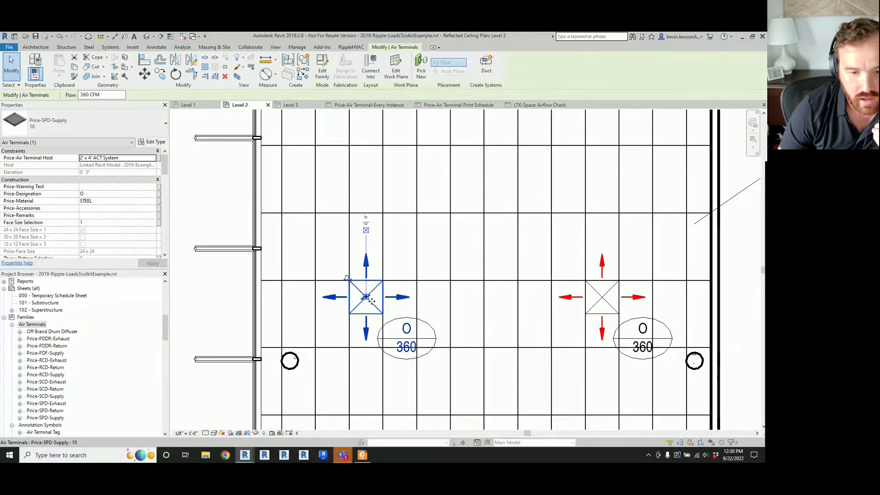
scroll(367, 298, up, 2)
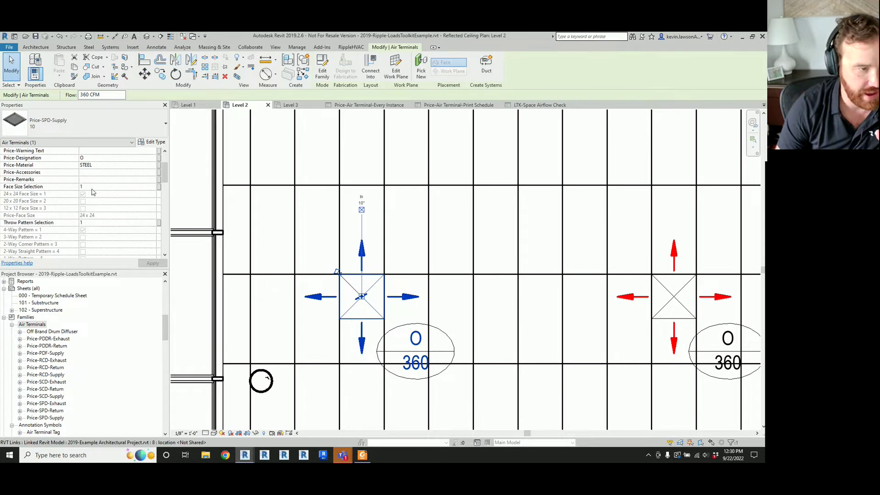
scroll(92, 191, down, 2)
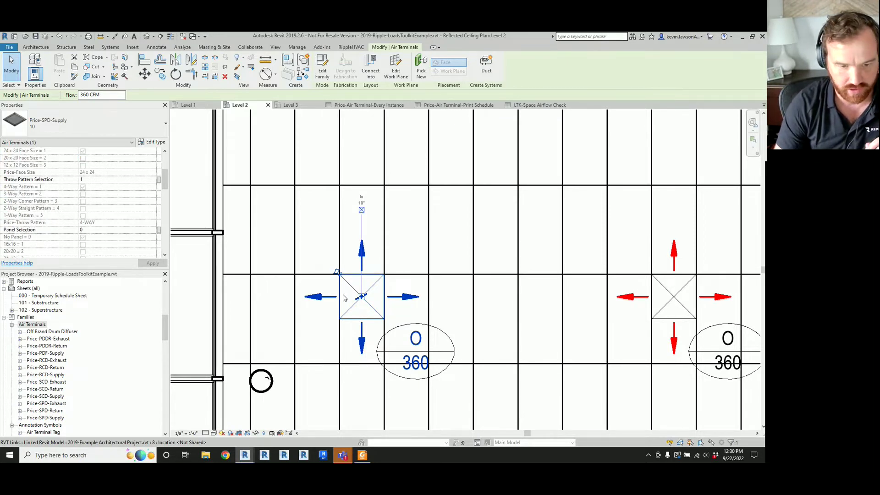
scroll(344, 298, down, 2)
drag(335, 297, 262, 294)
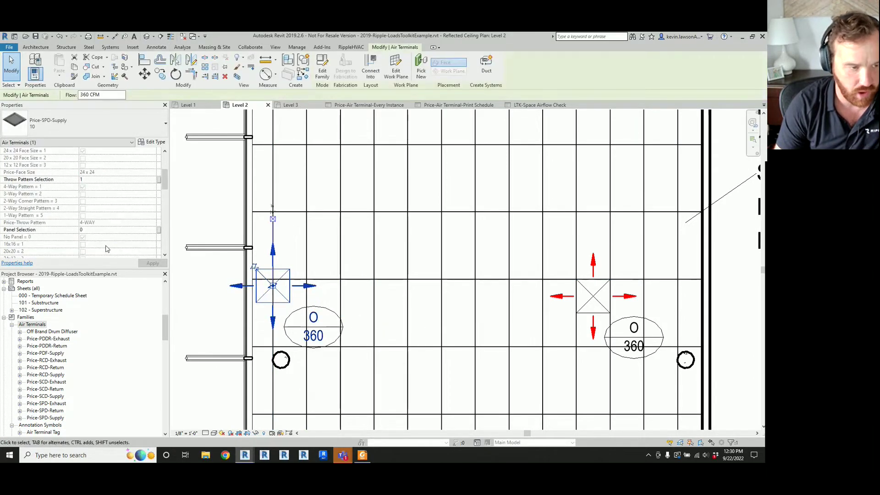
Set the moved diffuser's throw pattern selection to 2 for 3-way and rotate it so the side without airflow faces the exterior wall.
click(86, 230)
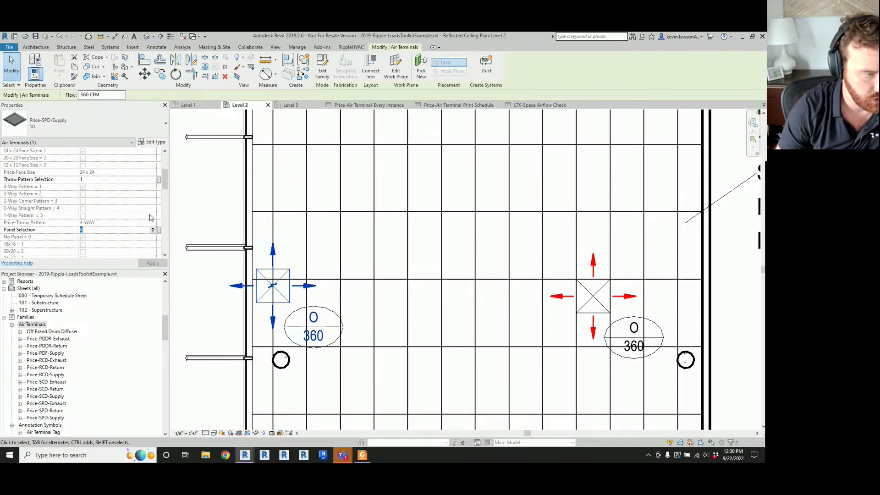
key(shift+Tab)
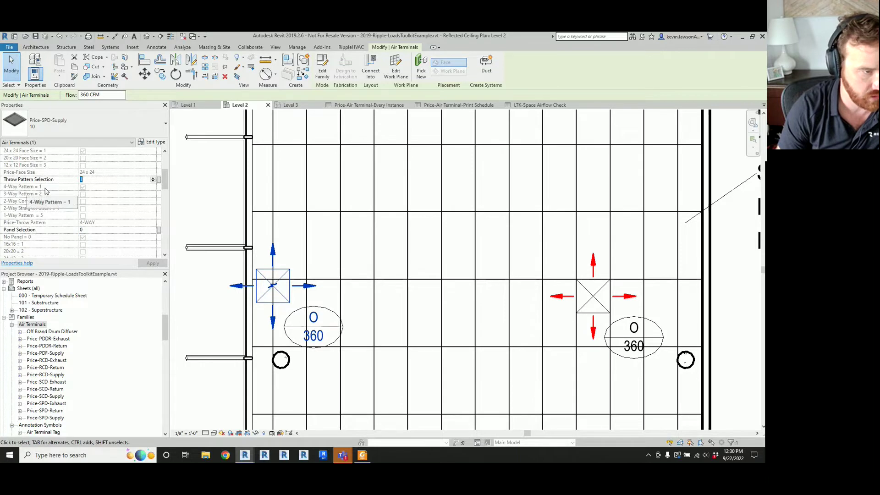
text(2)
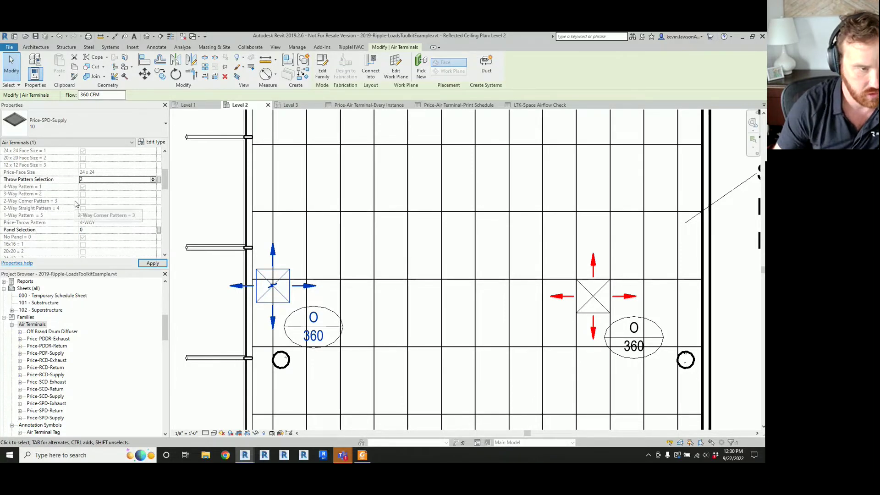
click(217, 295)
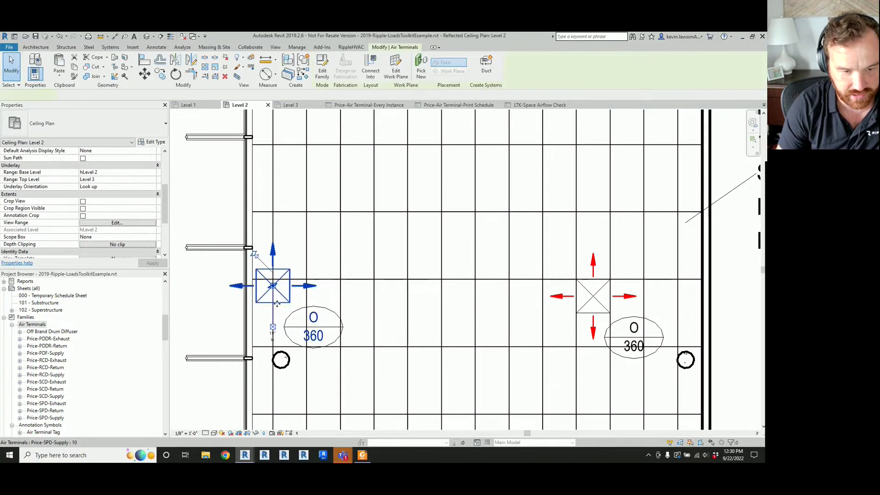
click(277, 302)
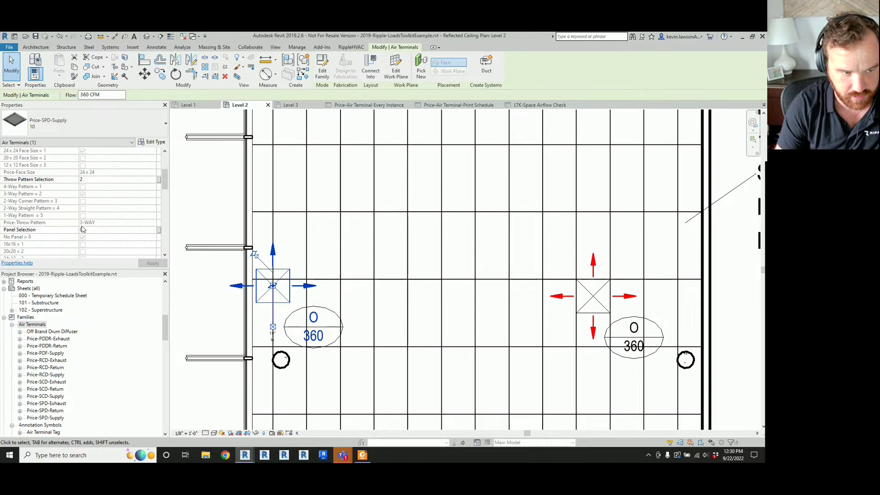
key(space)
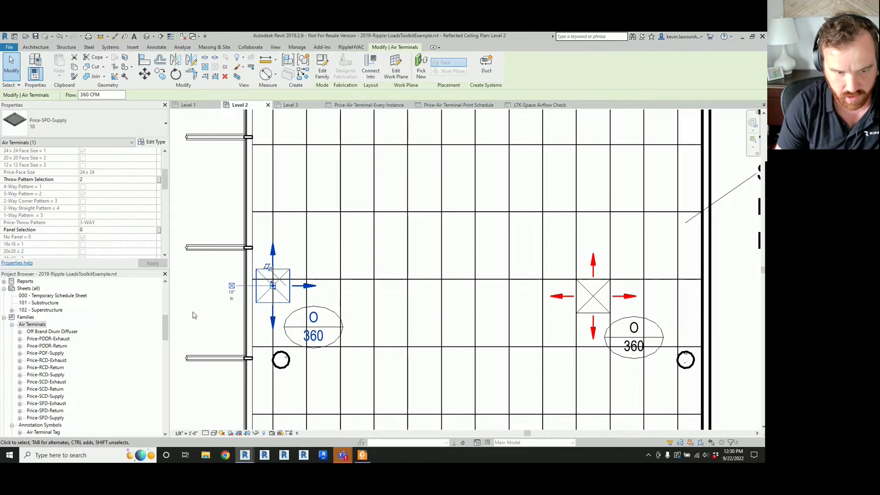
key(Escape)
click(276, 296)
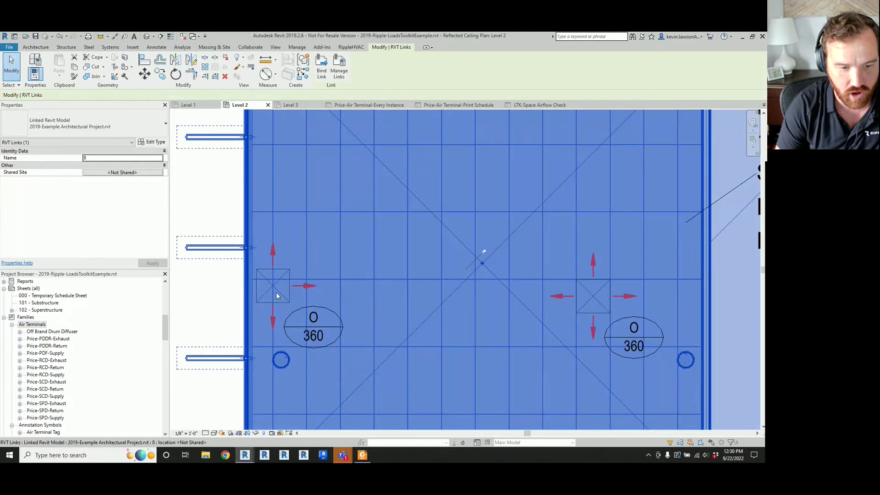
key(Escape)
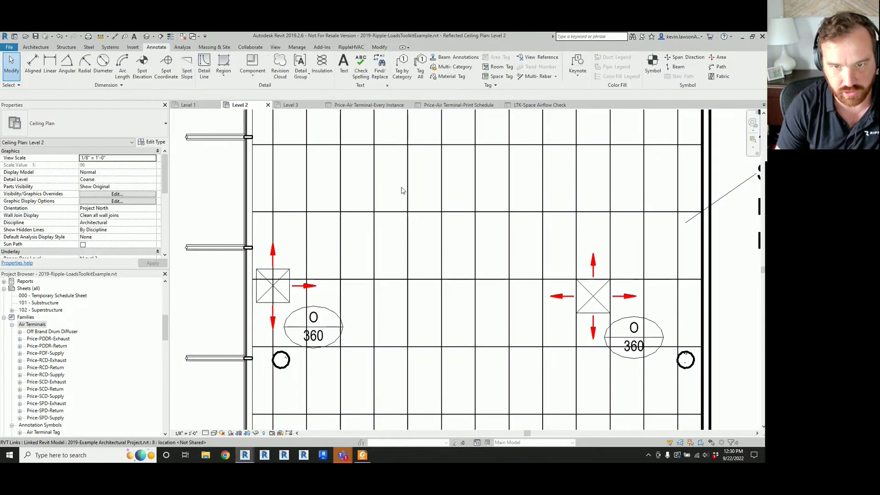
In the Price-Air Terminal-Every Instance schedule, set the throw pattern of the Library's third listed supply diffuser, 360 CFM, to 3-WAY.
click(386, 105)
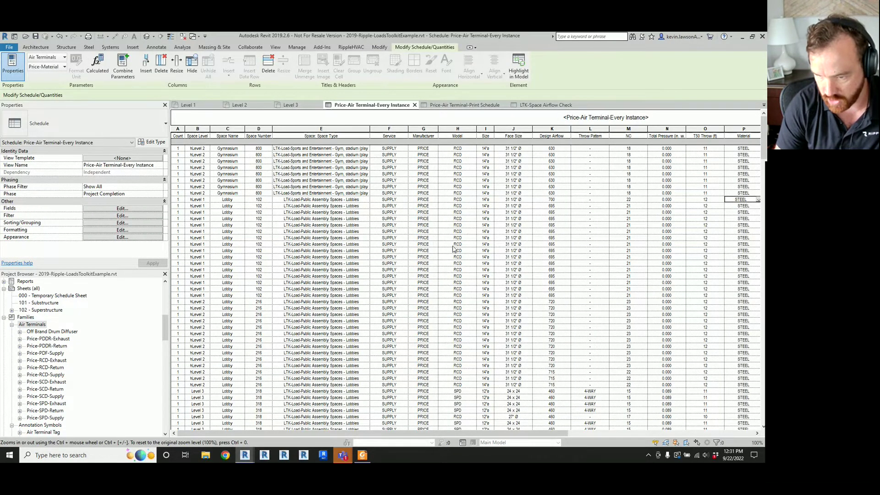
scroll(453, 249, down, 10)
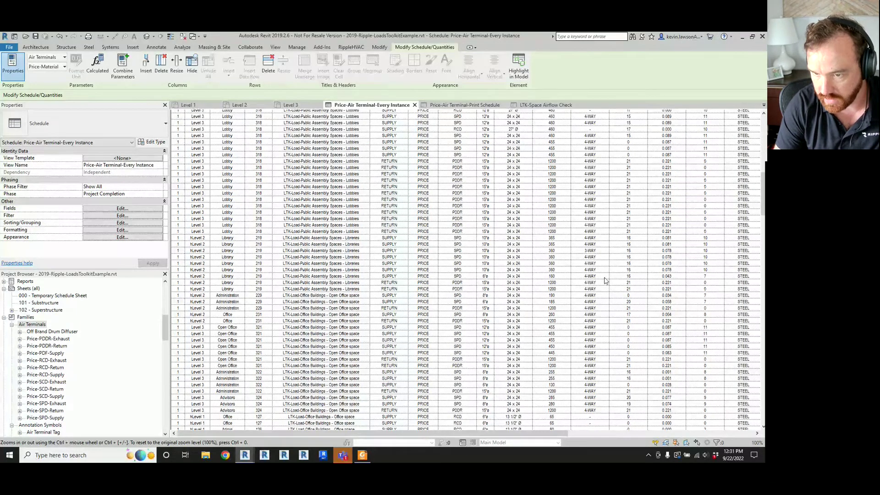
scroll(605, 281, down, 2)
click(586, 213)
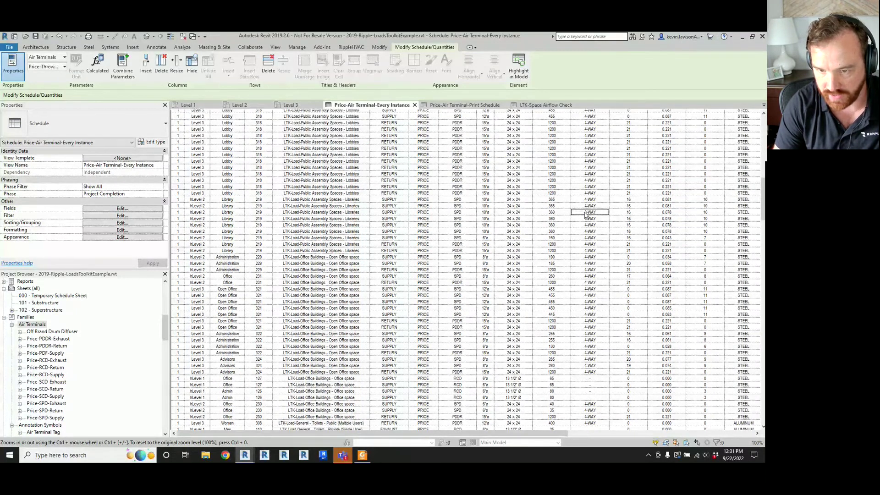
text(3-WAY)
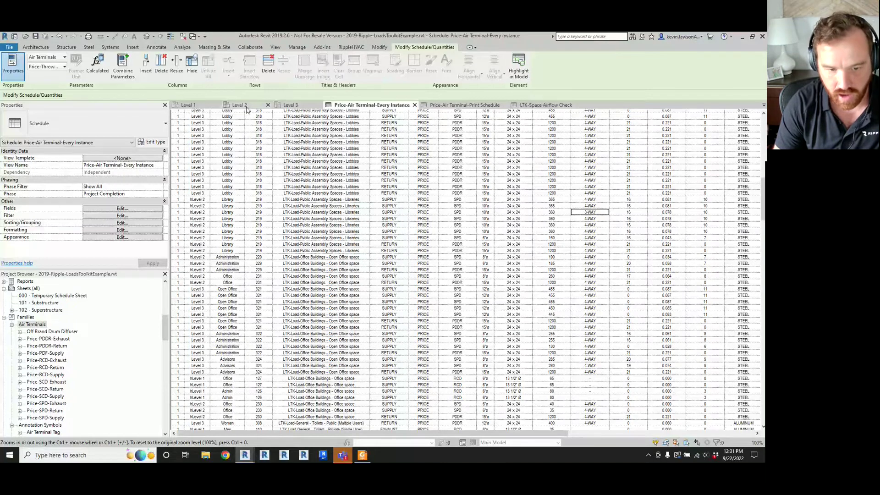
In the Level 2 plan, inspect the face size and throw pattern properties of the 25 CFM exhaust terminal next to the 140 CFM supply diffusers.
click(247, 108)
scroll(202, 196, down, 1)
click(549, 284)
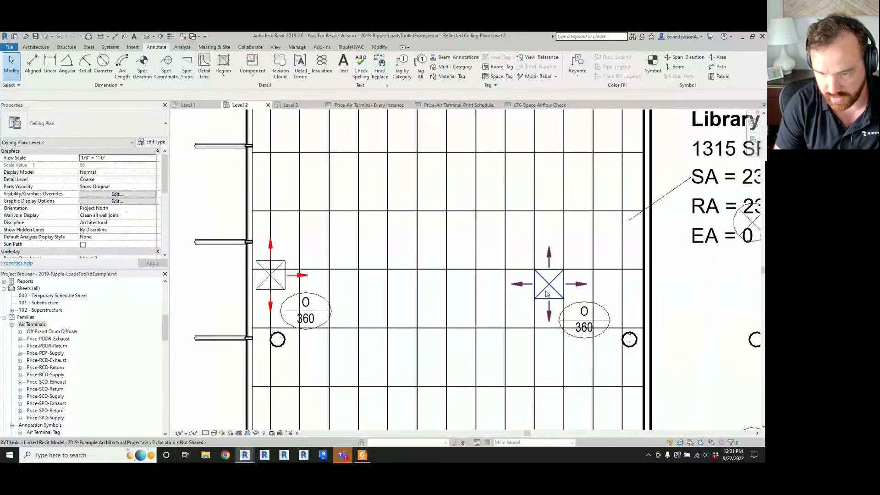
scroll(618, 283, down, 5)
middle_drag(618, 284, 606, 344)
scroll(607, 344, up, 4)
scroll(619, 381, up, 5)
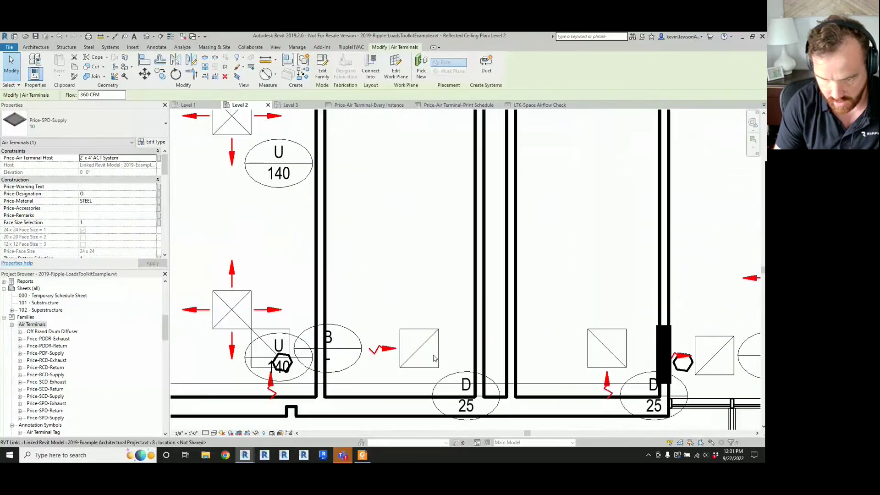
click(416, 357)
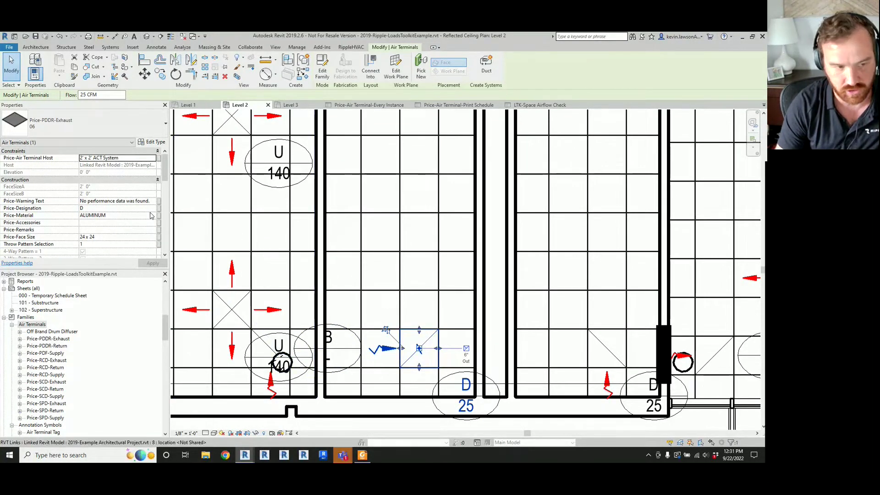
scroll(105, 219, down, 2)
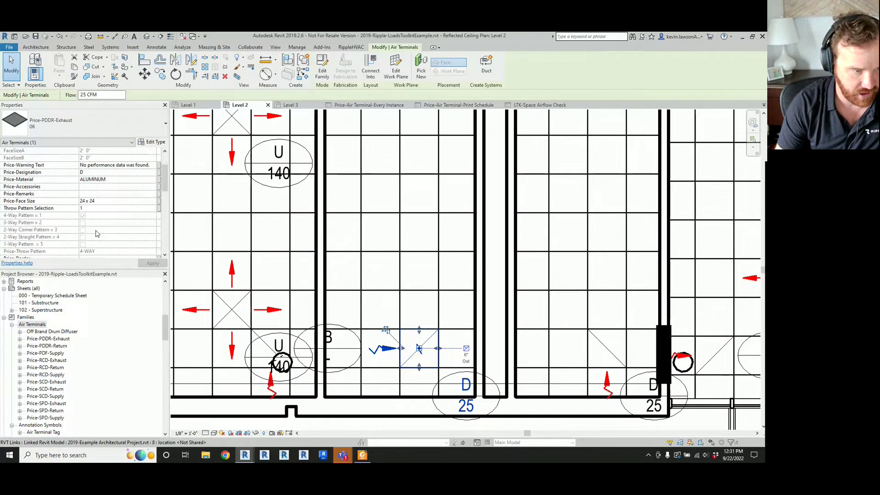
click(93, 209)
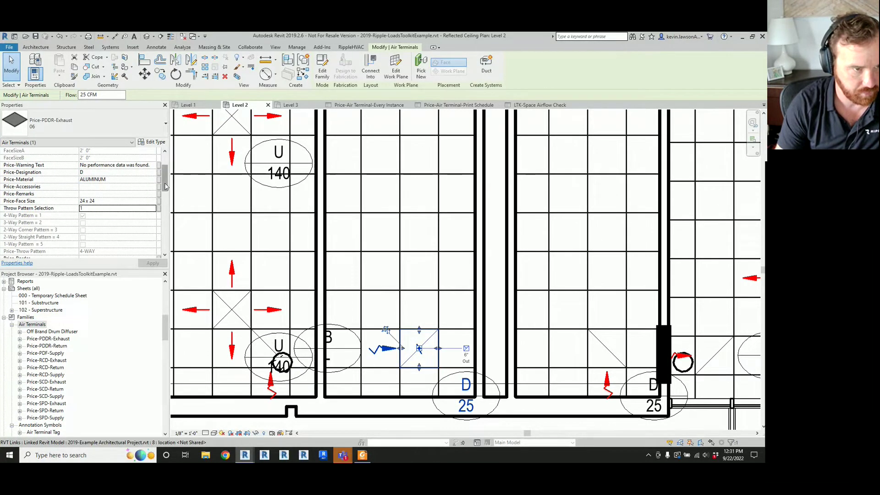
scroll(163, 202, down, 4)
scroll(164, 202, down, 3)
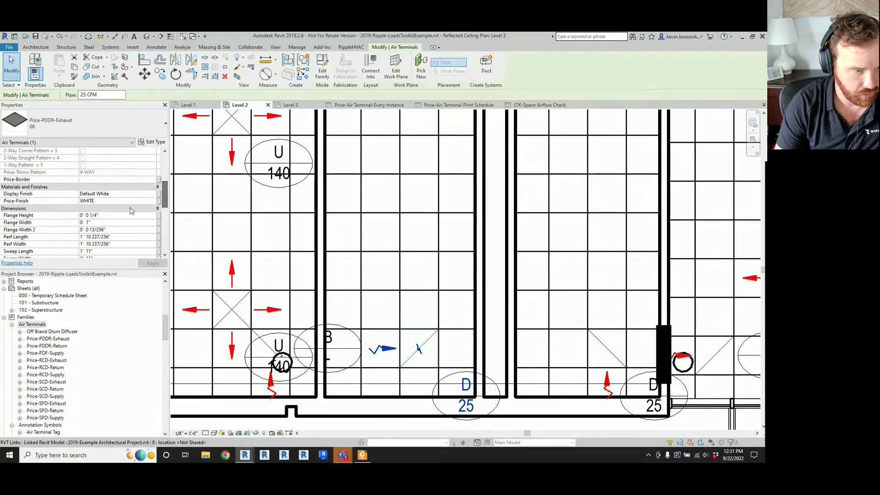
drag(163, 206, 168, 187)
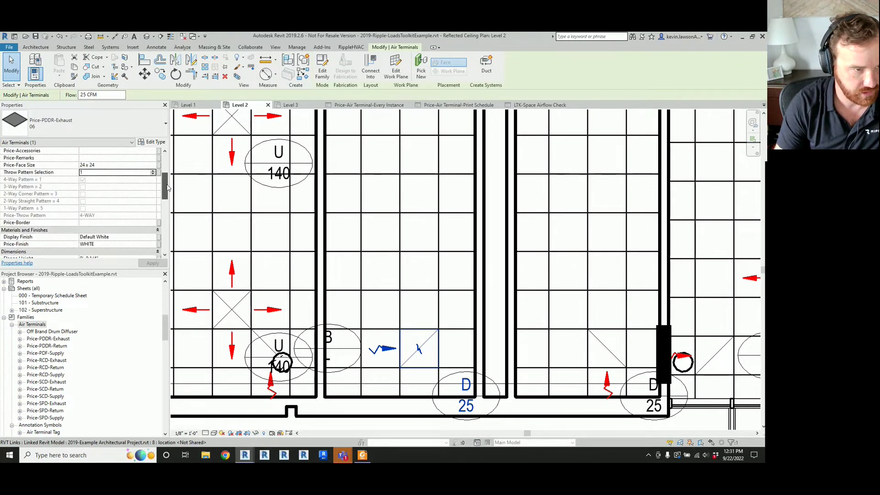
scroll(167, 187, up, 3)
Set the face size selection of the nearby lower 140 CFM supply diffuser to 3 for 12 x 12, and clear the selection.
click(214, 292)
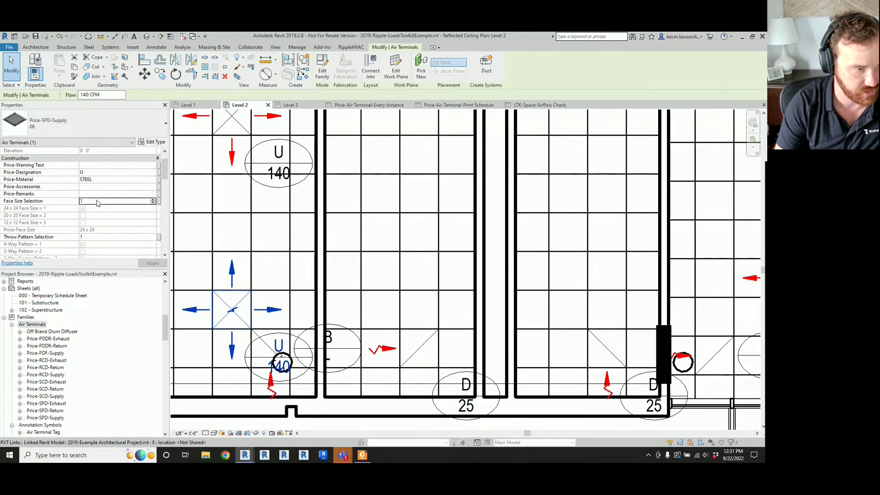
text(3)
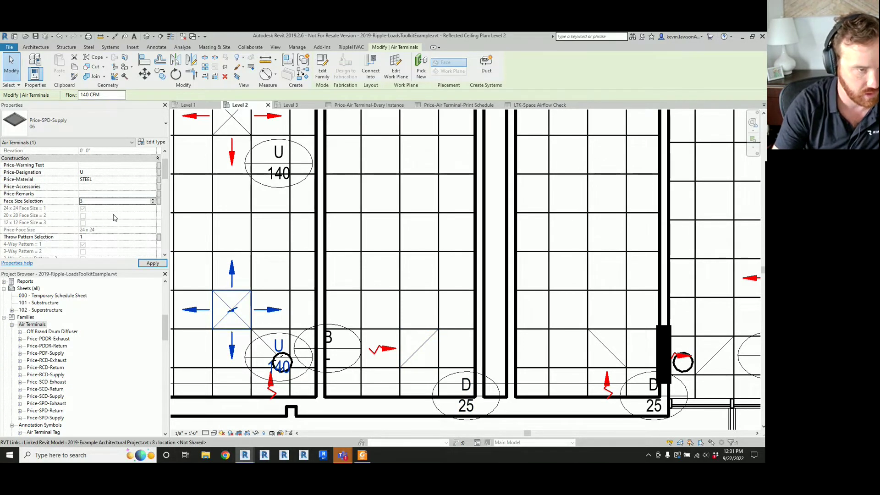
key(Return)
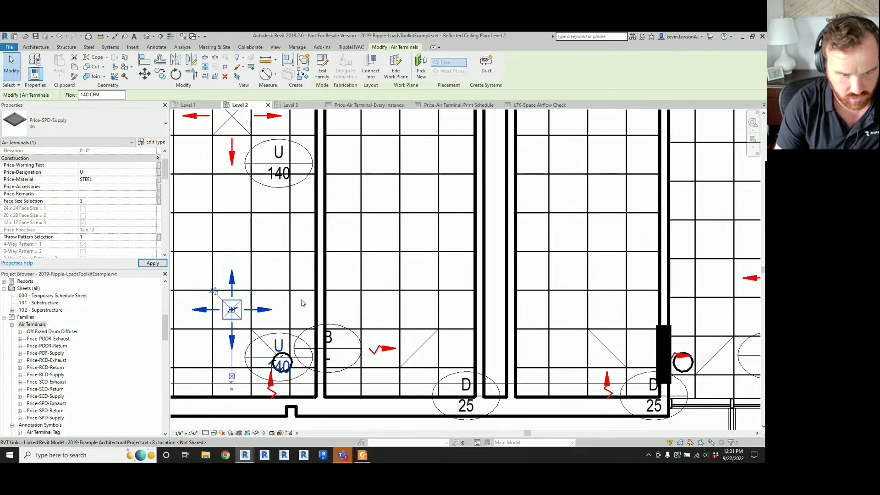
click(272, 277)
scroll(388, 292, down, 1)
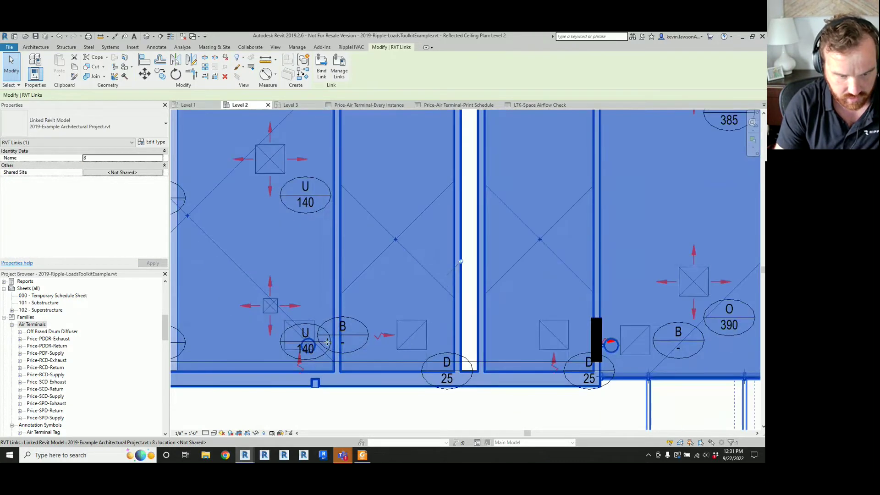
click(302, 419)
click(271, 305)
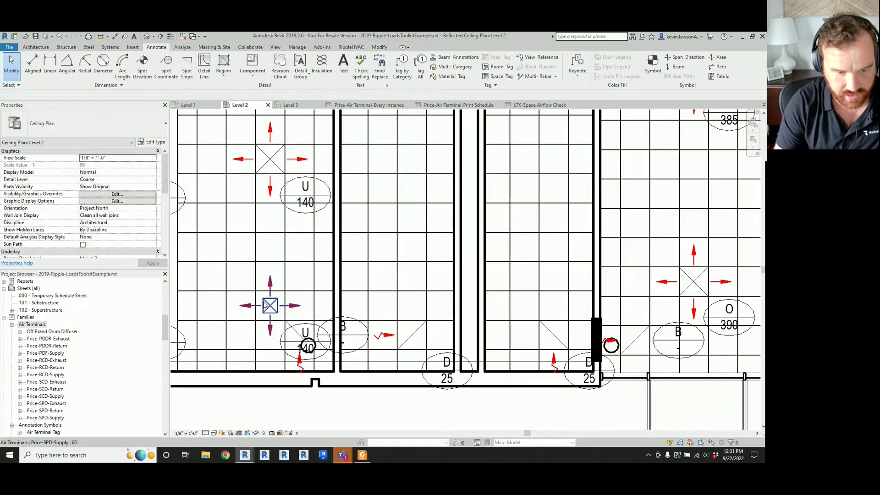
click(387, 398)
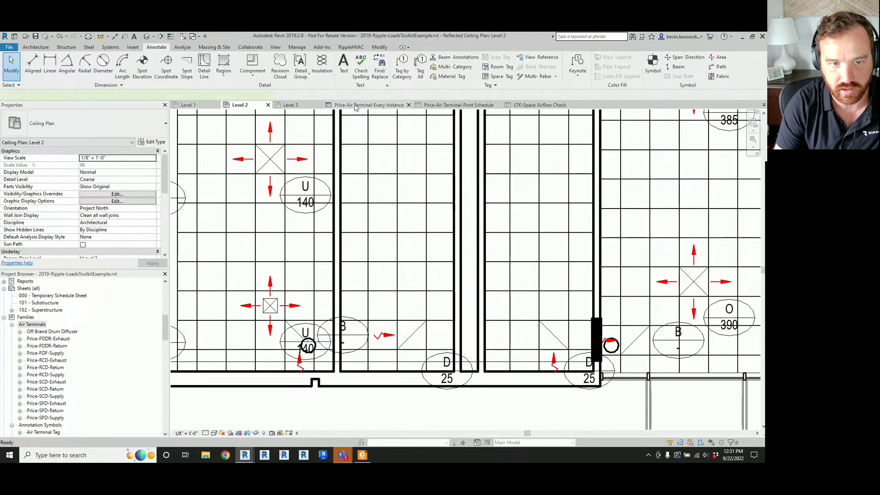
Examine the face sizes and throw patterns of the air terminals throughout the Price-Air Terminal-Every Instance schedule.
click(356, 106)
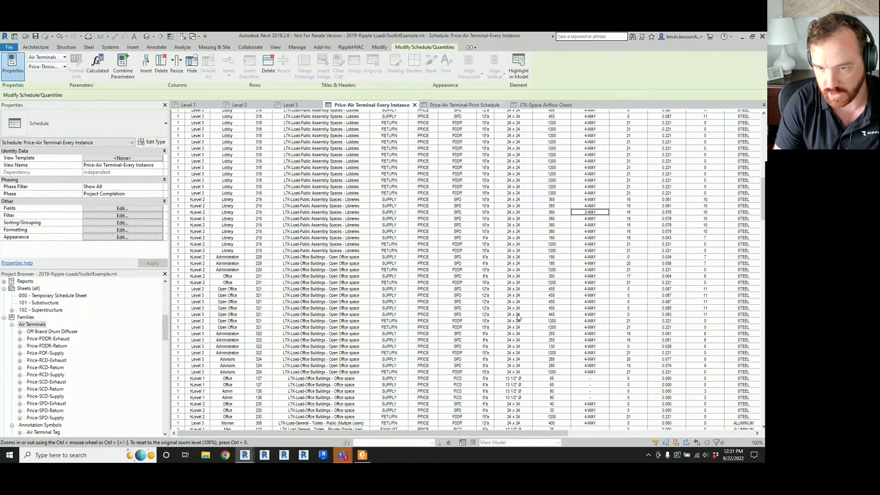
scroll(518, 316, up, 10)
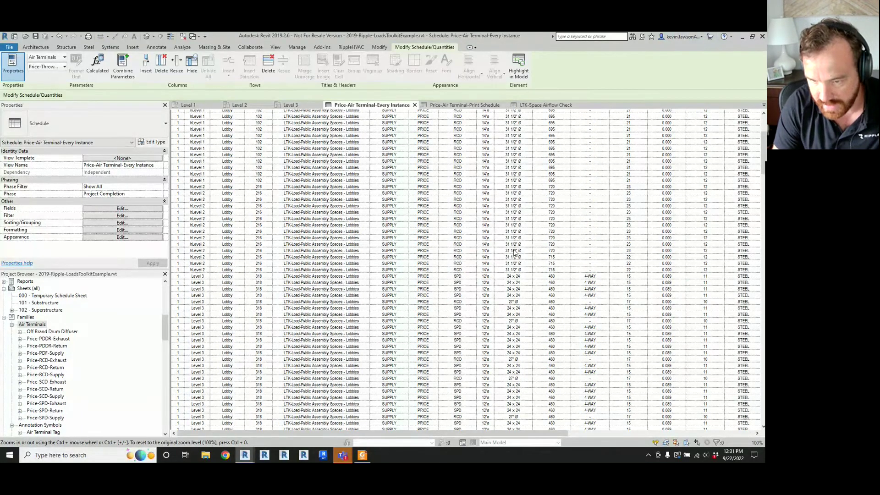
scroll(514, 270, down, 10)
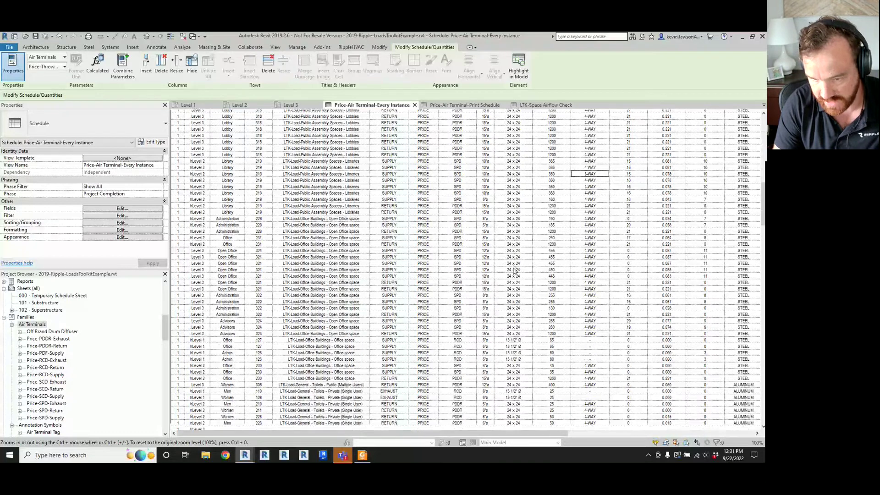
scroll(514, 270, down, 15)
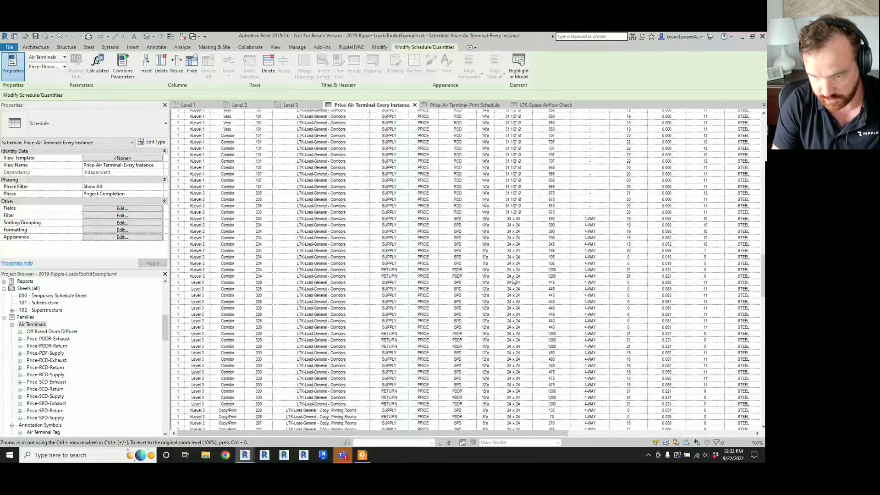
scroll(513, 280, down, 12)
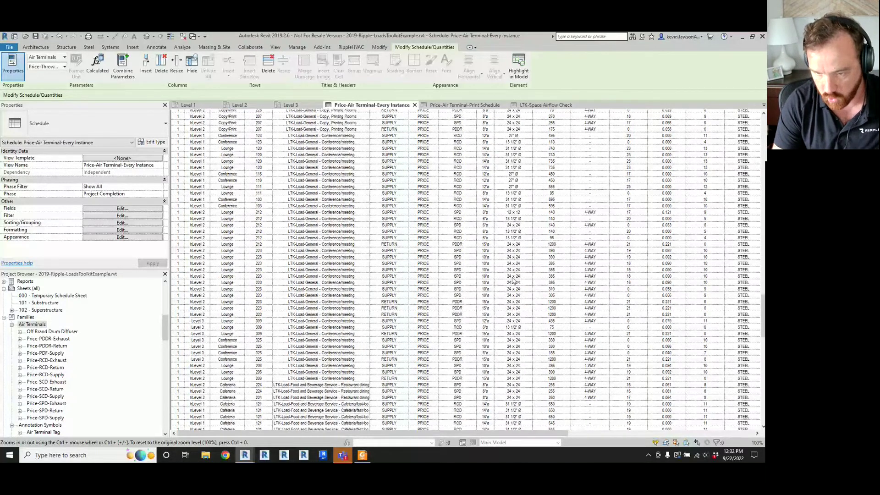
scroll(513, 281, down, 10)
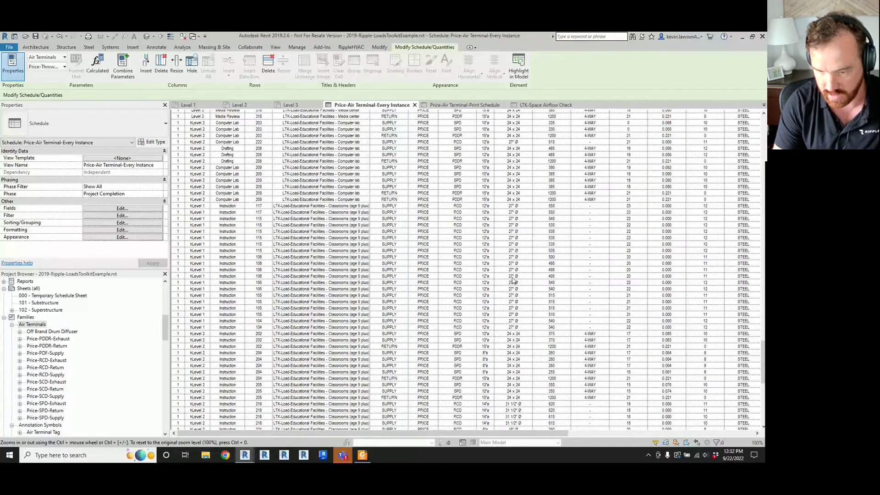
scroll(514, 281, down, 8)
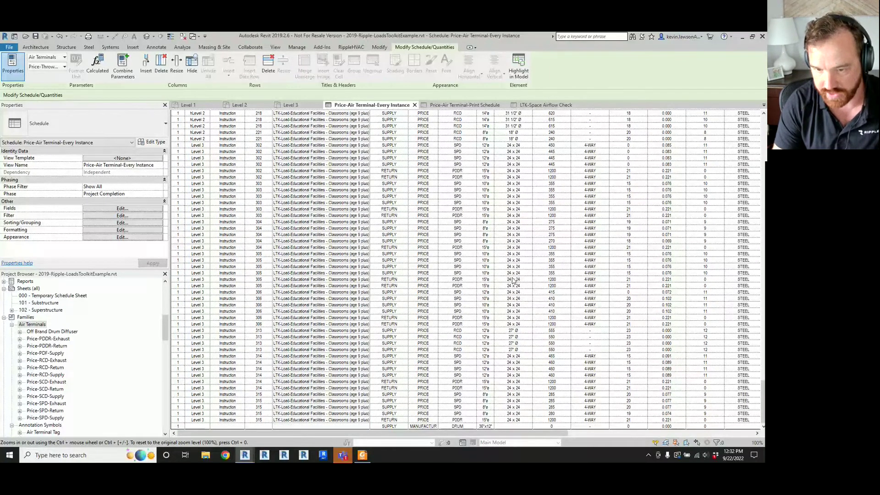
scroll(513, 280, up, 15)
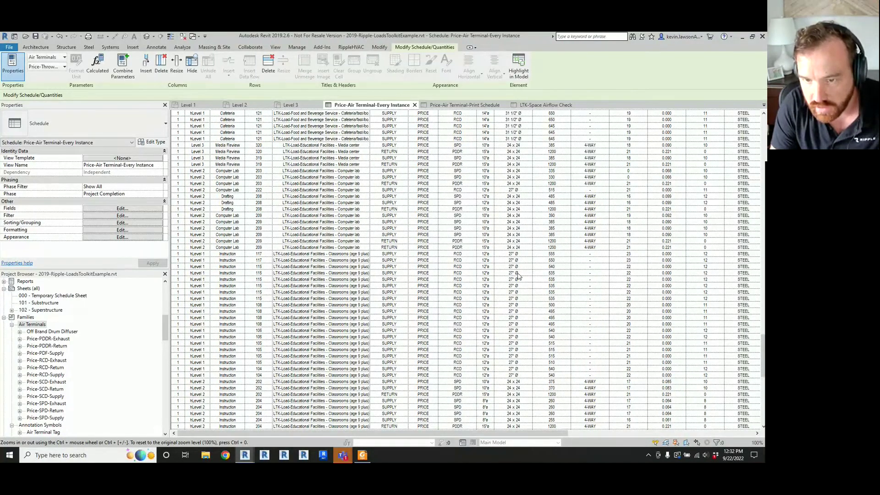
scroll(518, 275, up, 8)
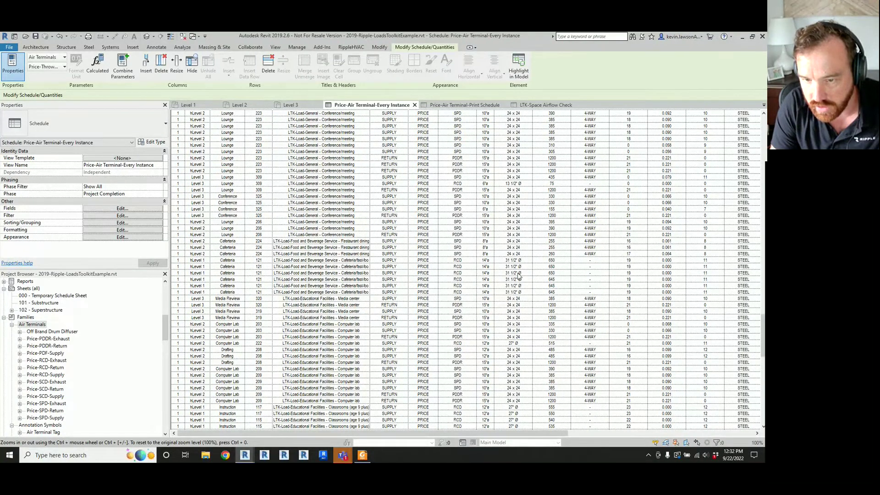
scroll(518, 276, up, 4)
scroll(515, 238, up, 2)
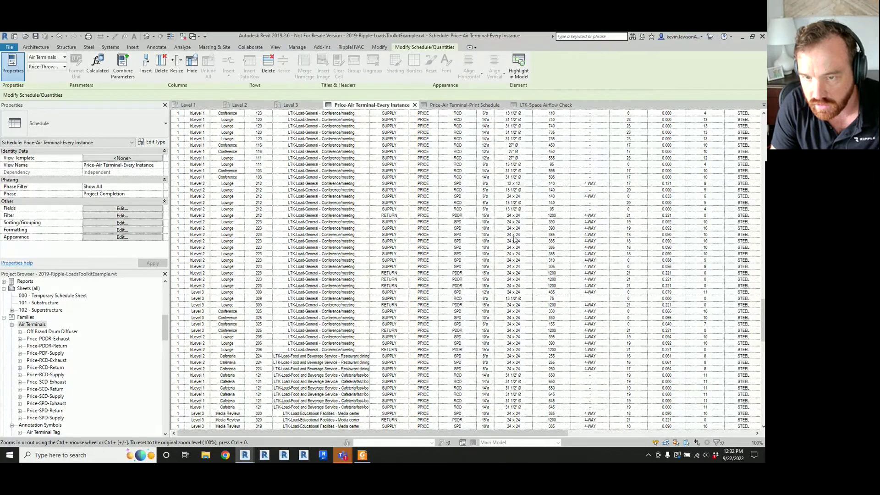
scroll(515, 237, up, 12)
scroll(515, 238, up, 13)
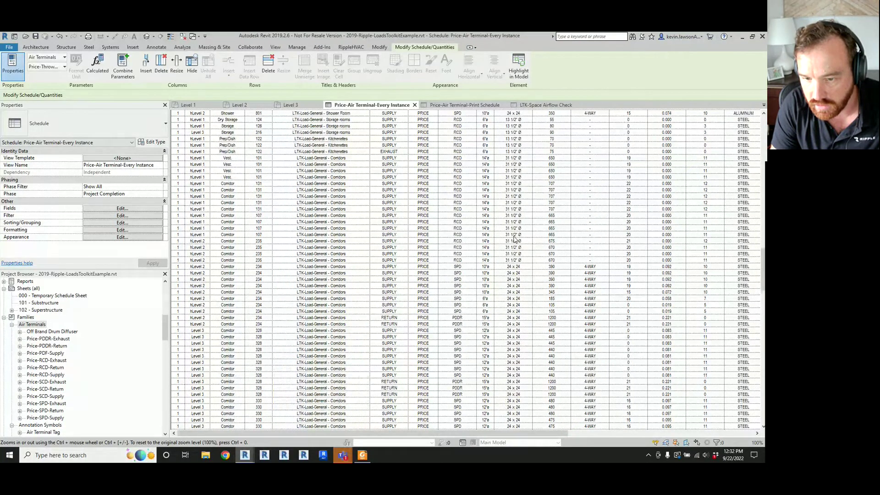
scroll(515, 238, up, 11)
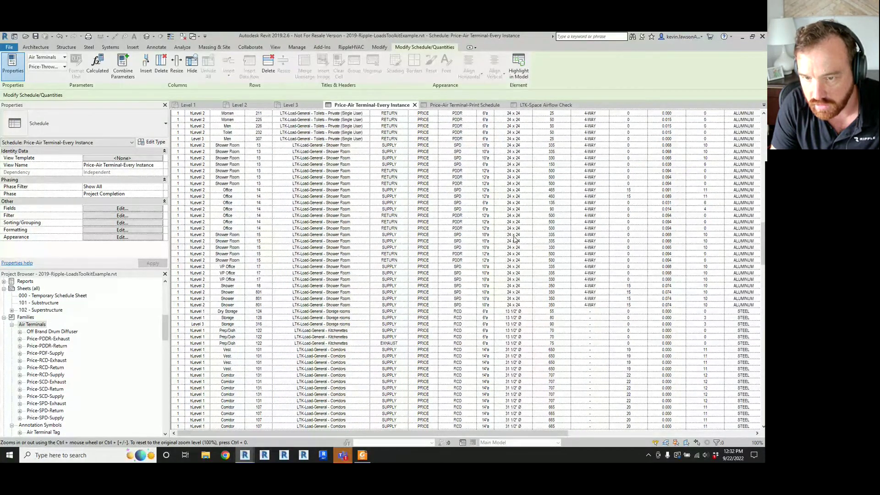
scroll(514, 238, up, 4)
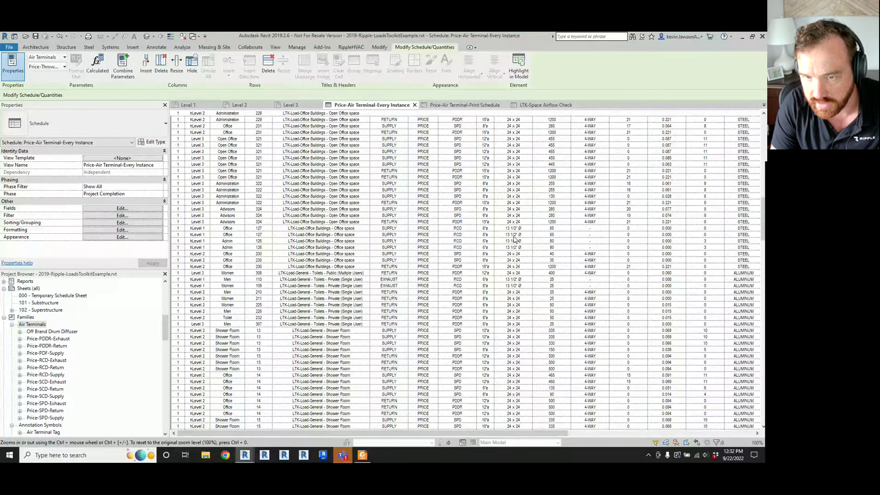
scroll(514, 238, up, 4)
With the Price-Air Terminal-Print Schedule open, push shared parameters to all air terminals from Air Terminal AutoPlacement and move its window out of the way.
click(454, 105)
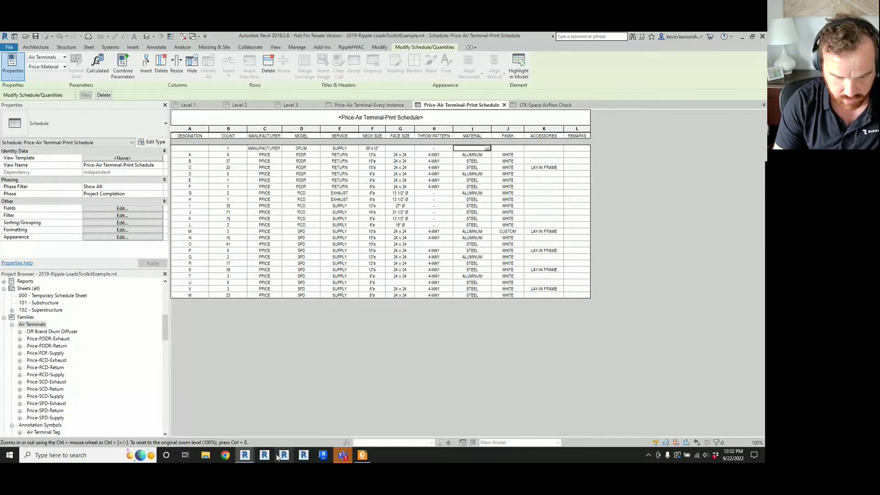
mouse_move(246, 459)
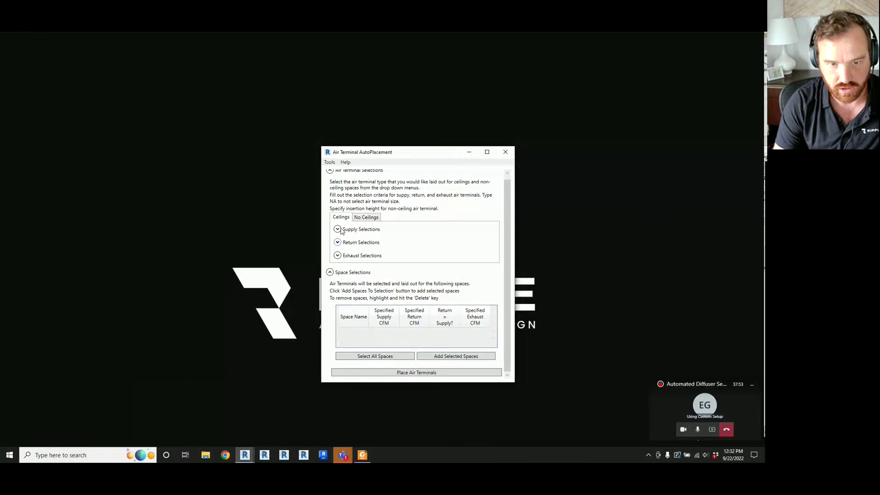
click(334, 415)
click(330, 162)
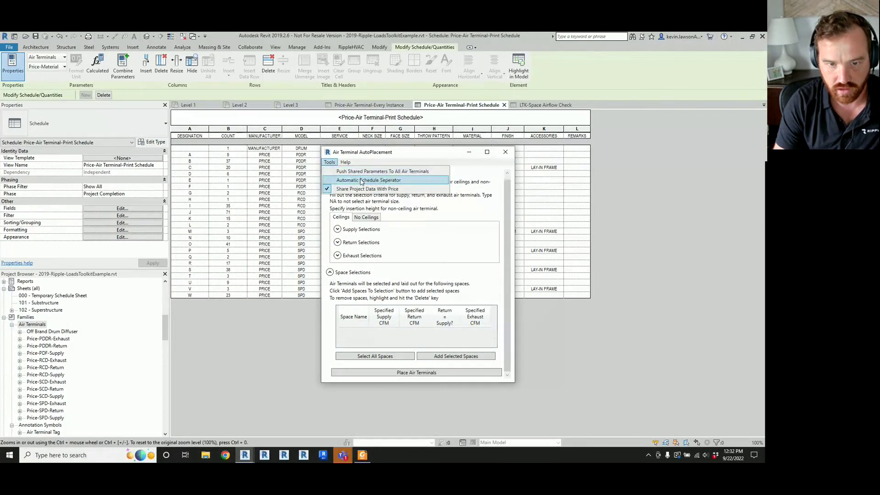
click(374, 170)
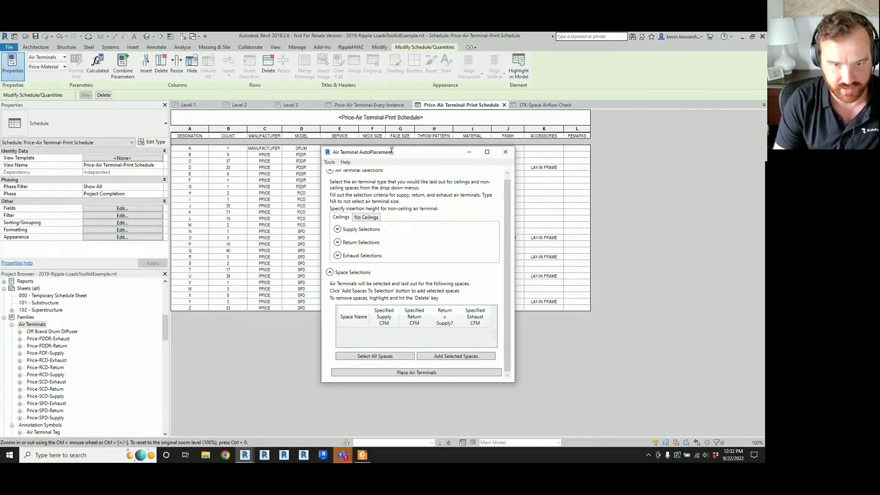
drag(393, 156, 392, 463)
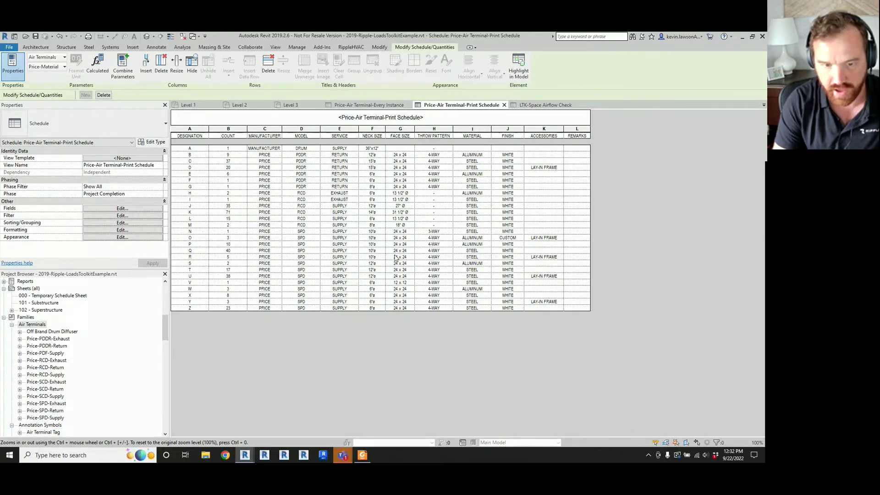
In the Level 2 plan, inspect the designation tags of the 12 x 12 and 3-way diffusers, and open the LTK-Space Airflow Check schedule.
click(239, 105)
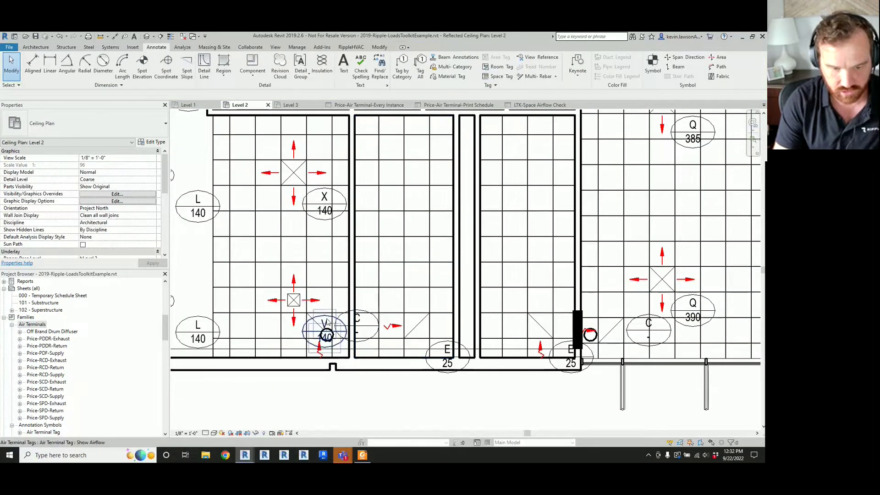
scroll(460, 327, down, 3)
scroll(271, 224, down, 4)
scroll(270, 231, up, 3)
scroll(271, 231, up, 5)
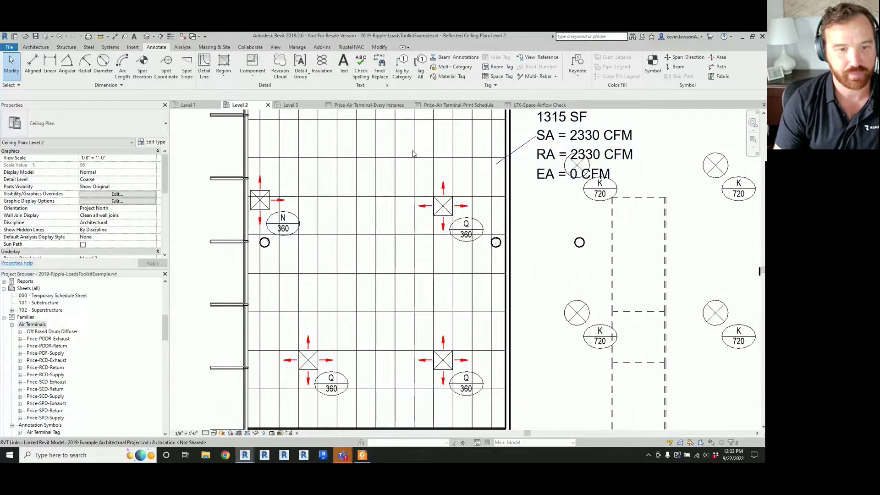
scroll(291, 189, up, 2)
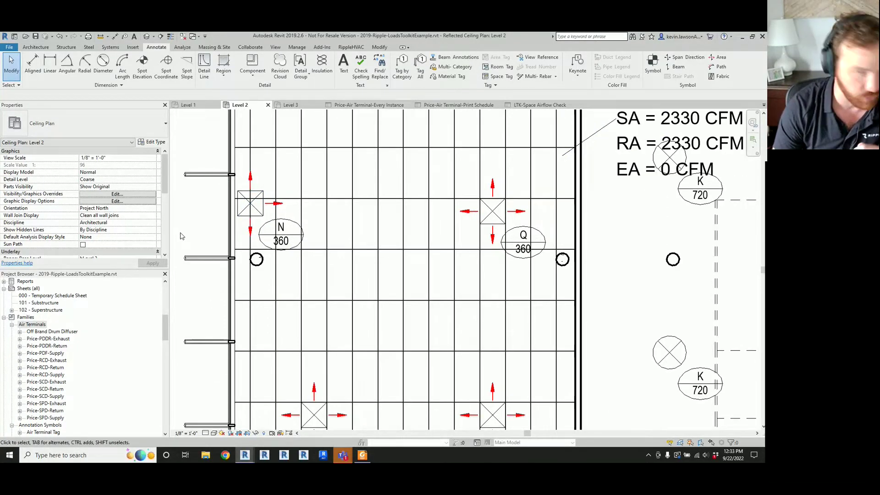
click(541, 106)
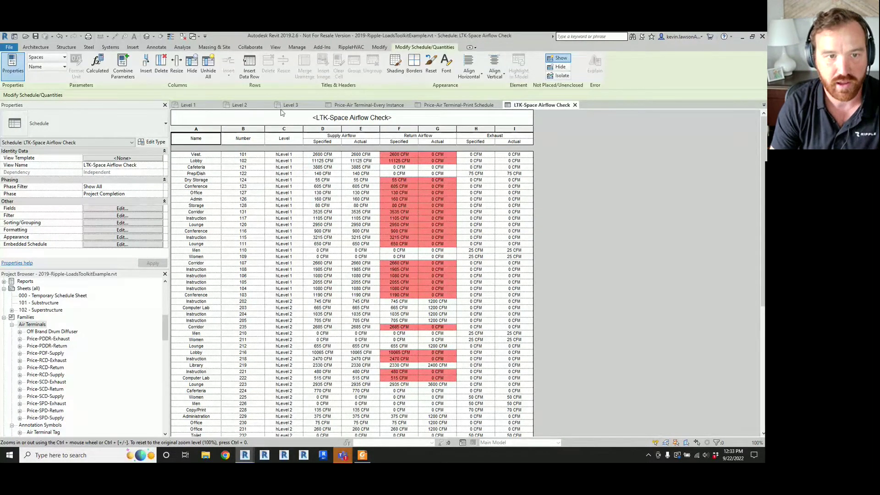
Delete one of the two upper 385 CFM supply diffusers in Computer Lab 209 in the Level 2 plan.
click(239, 105)
scroll(556, 381, down, 5)
scroll(553, 366, up, 4)
click(551, 285)
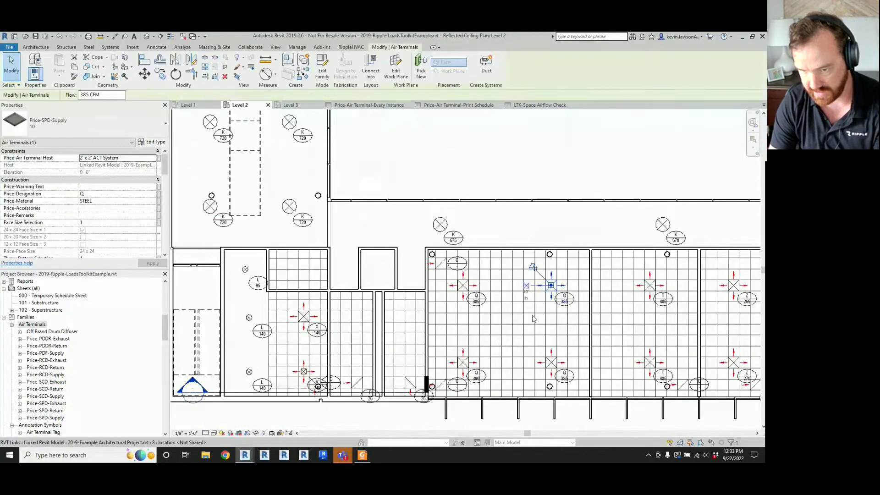
key(Delete)
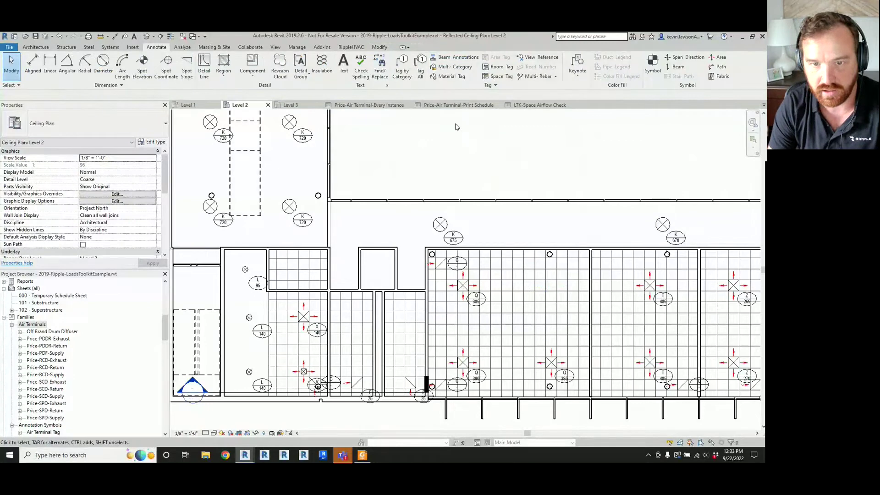
Compare specified and actual supply airflow for Computer Lab 209 with the other spaces in the LTK-Space Airflow Check schedule.
click(537, 105)
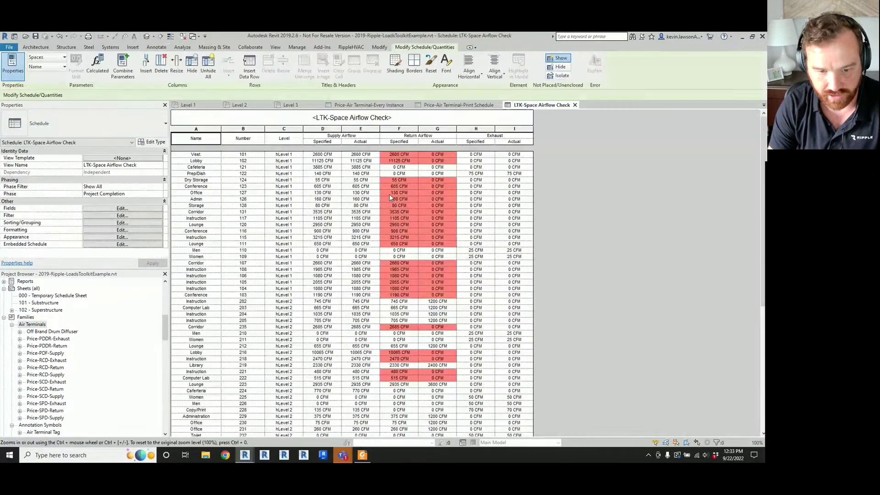
scroll(389, 194, down, 5)
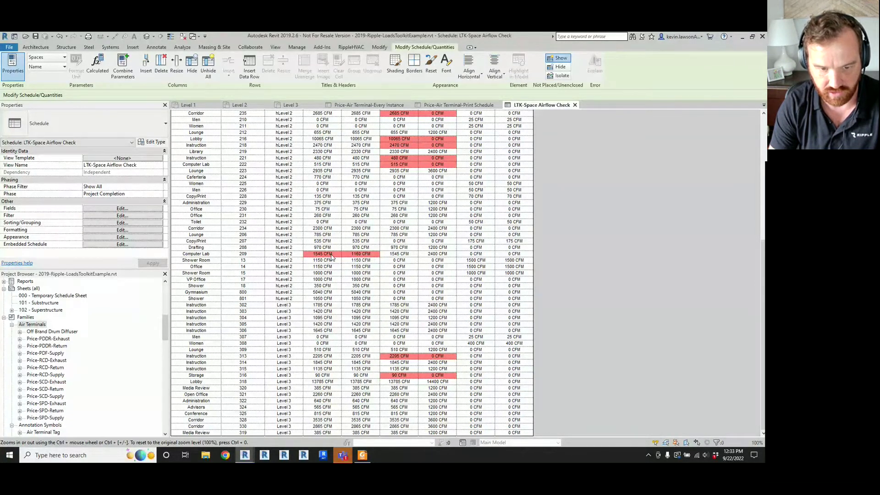
scroll(332, 256, up, 6)
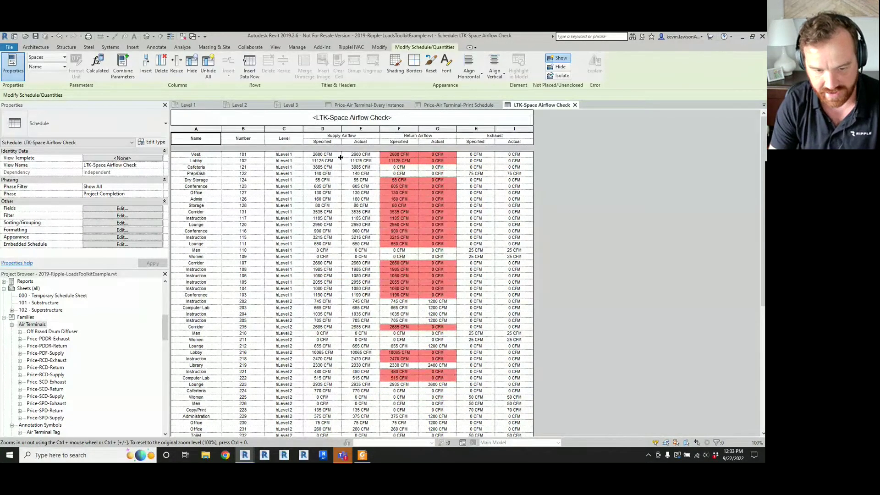
scroll(332, 236, down, 3)
scroll(332, 236, down, 2)
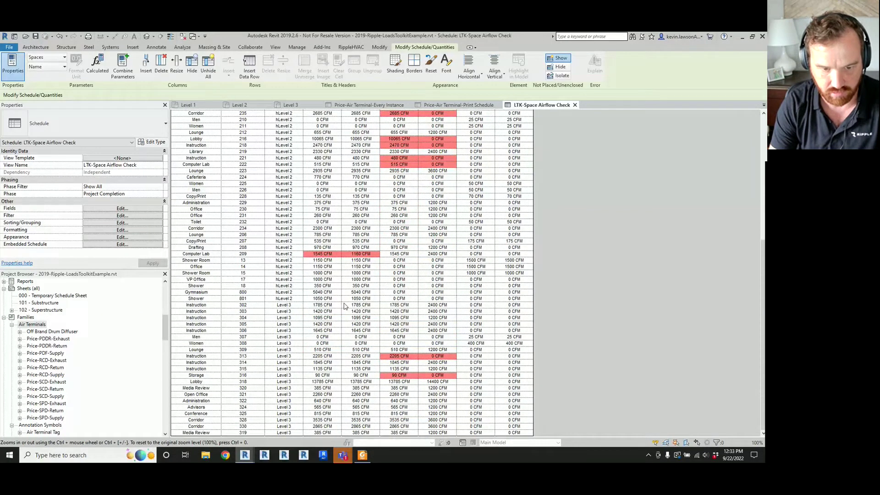
scroll(351, 277, up, 10)
scroll(351, 277, down, 8)
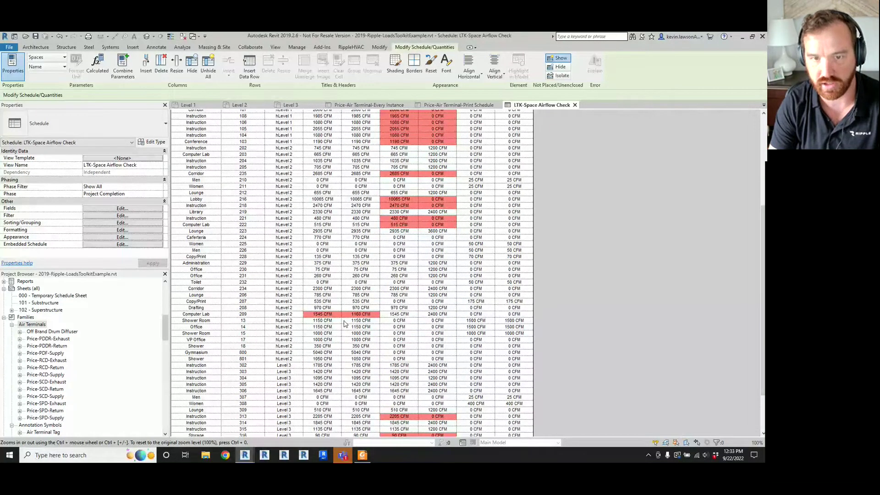
Undo the diffuser deletion in the Level 2 plan and return to the start of the LTK-Space Airflow Check schedule.
key(ctrl+Tab)
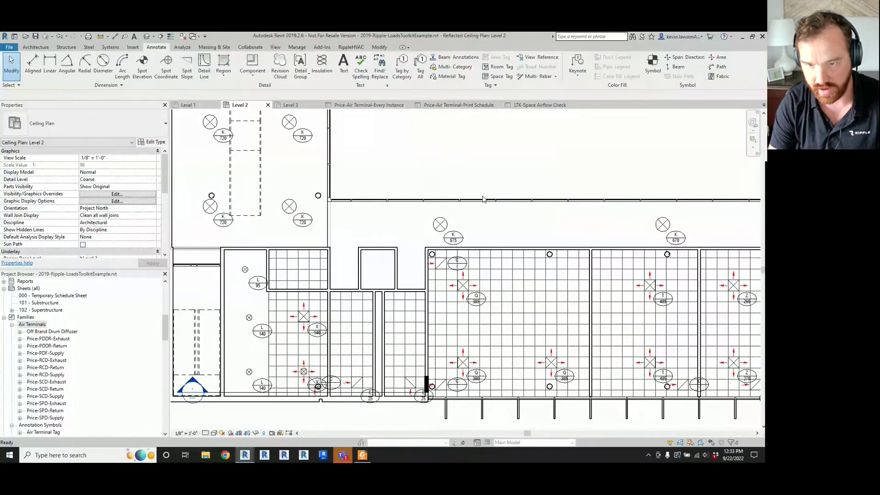
key(ctrl+Tab)
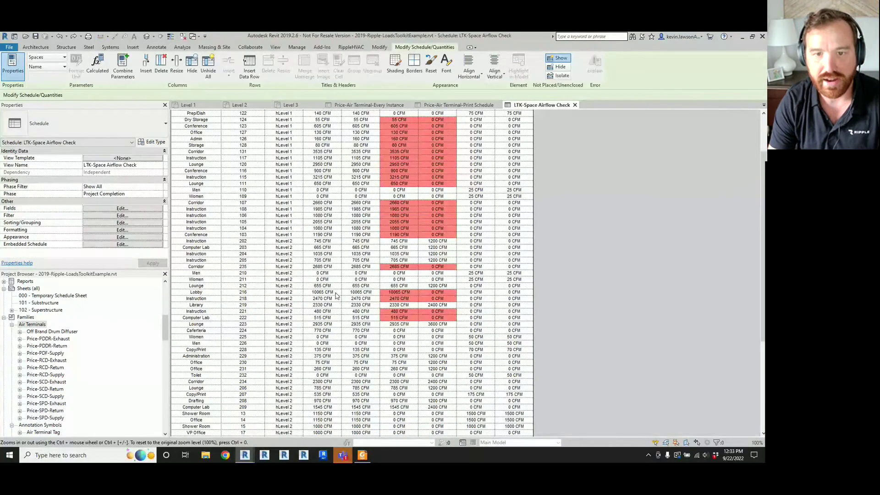
scroll(336, 296, up, 3)
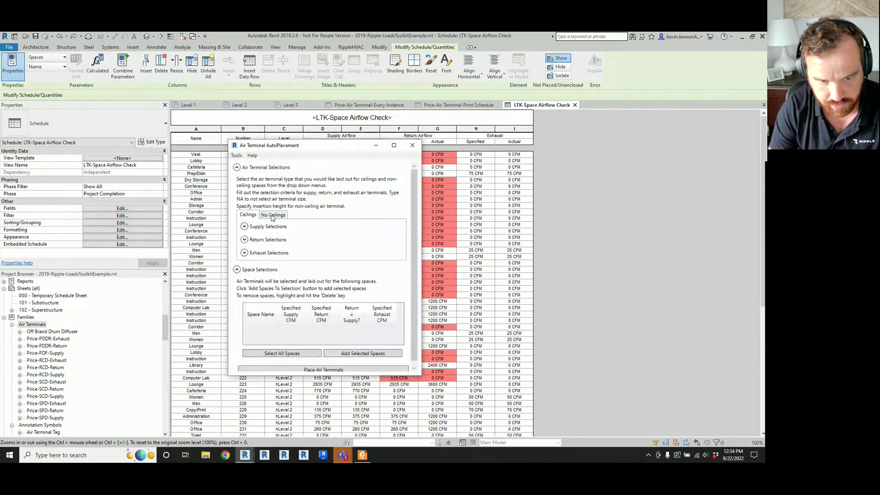
Examine the Price RCD return selections for spaces without ceilings in Air Terminal AutoPlacement, and minimize its window.
click(273, 214)
click(244, 279)
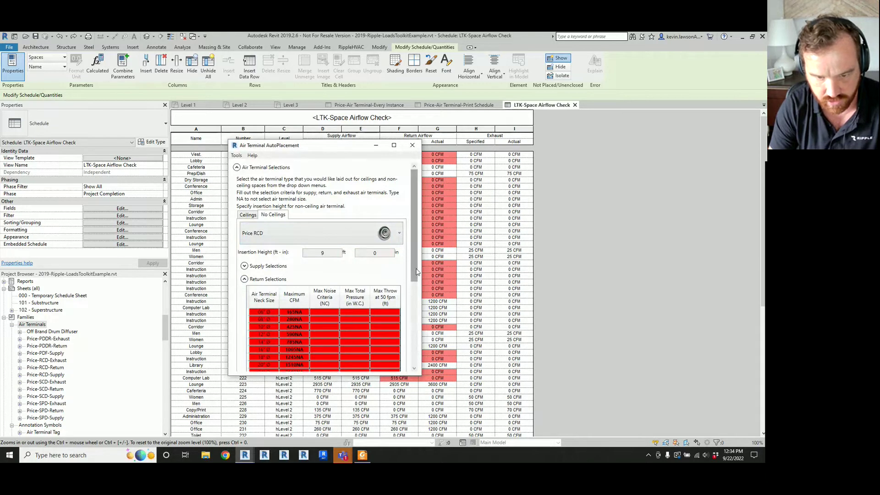
scroll(416, 273, down, 2)
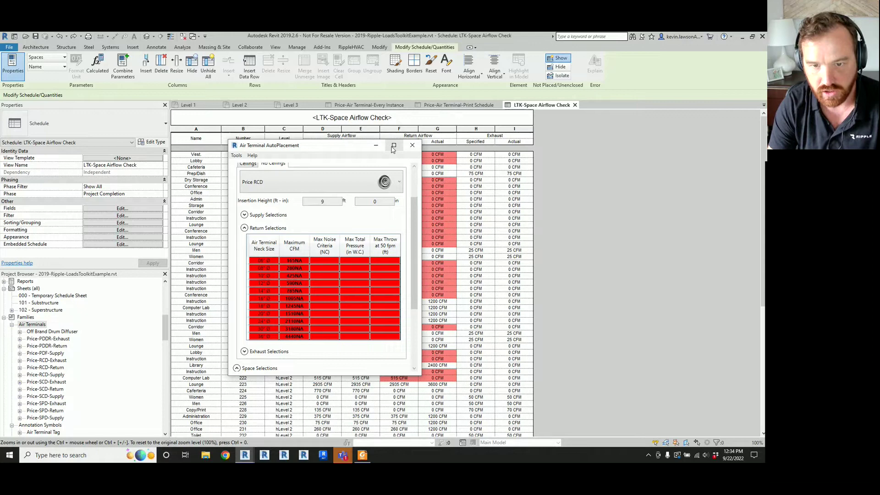
click(376, 146)
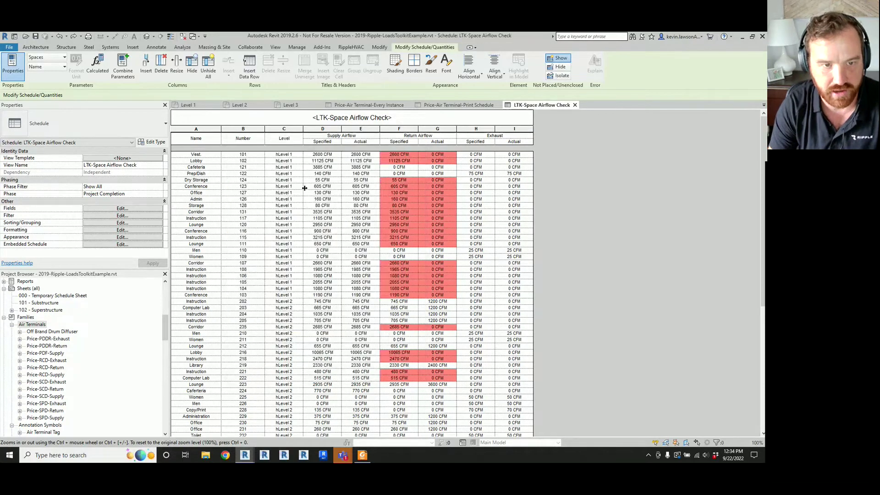
In the Level 1 plan, select the large space at the building's upper-left corner and examine its air terminals.
click(184, 105)
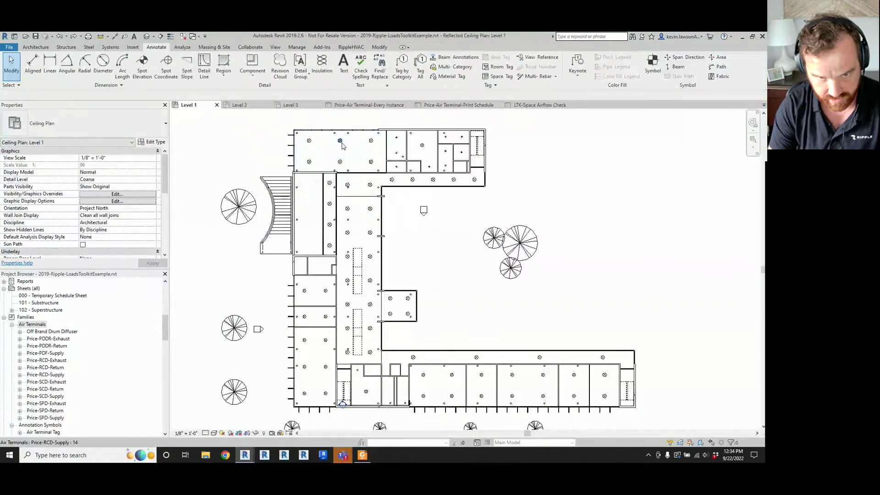
click(352, 164)
scroll(351, 164, up, 5)
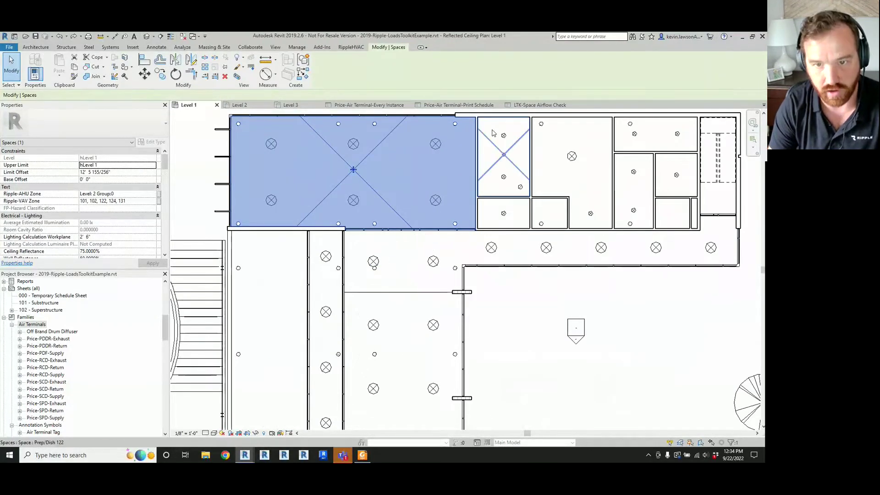
Review the specified and actual return airflows of the Level 1 and Level 2 spaces in the LTK-Space Airflow Check schedule.
click(526, 106)
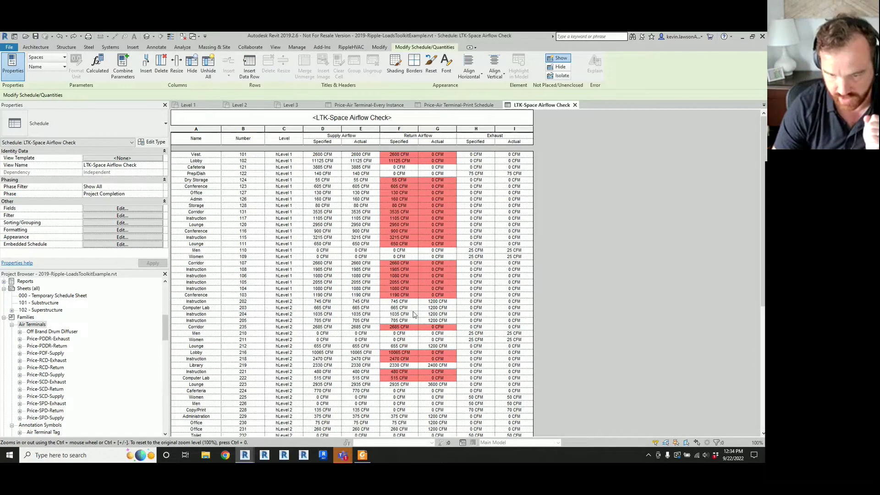
scroll(414, 314, down, 4)
scroll(416, 307, up, 4)
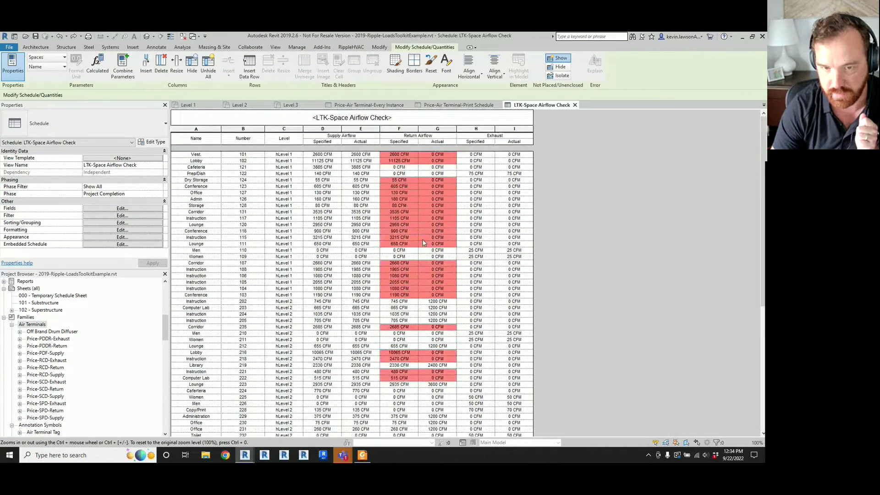
scroll(422, 243, down, 2)
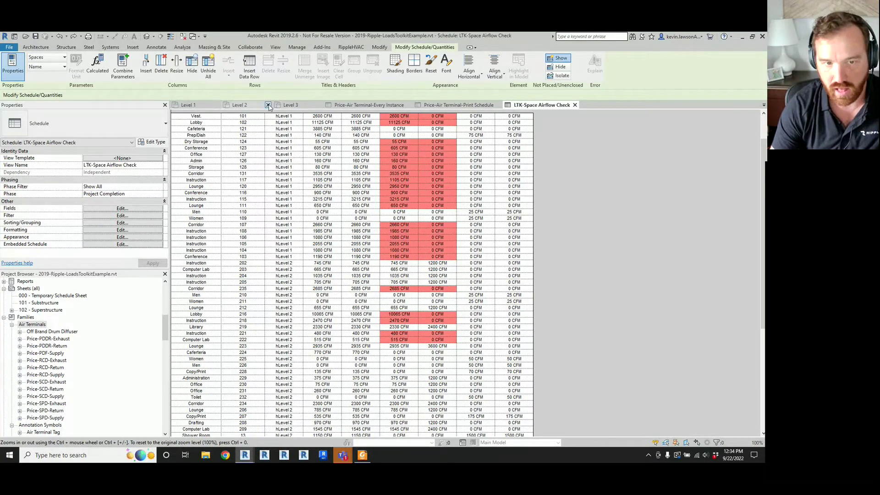
In the Level 2 plan, inspect the flow of the return terminal tagged C in the upper-left corner of Computer Lab 209.
click(247, 106)
click(439, 263)
scroll(436, 271, up, 2)
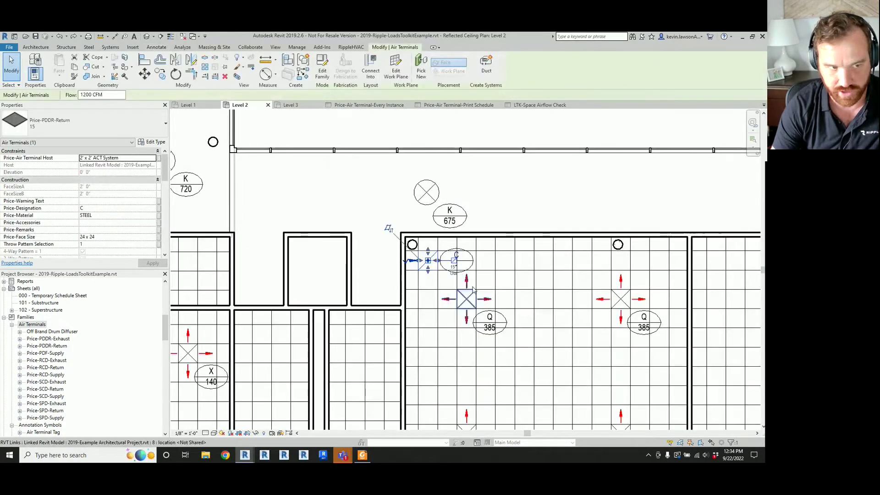
scroll(419, 277, up, 1)
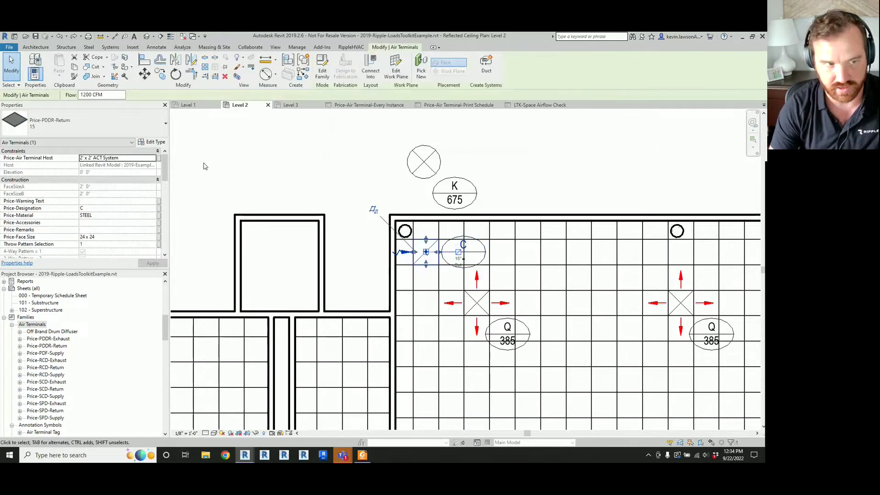
click(84, 94)
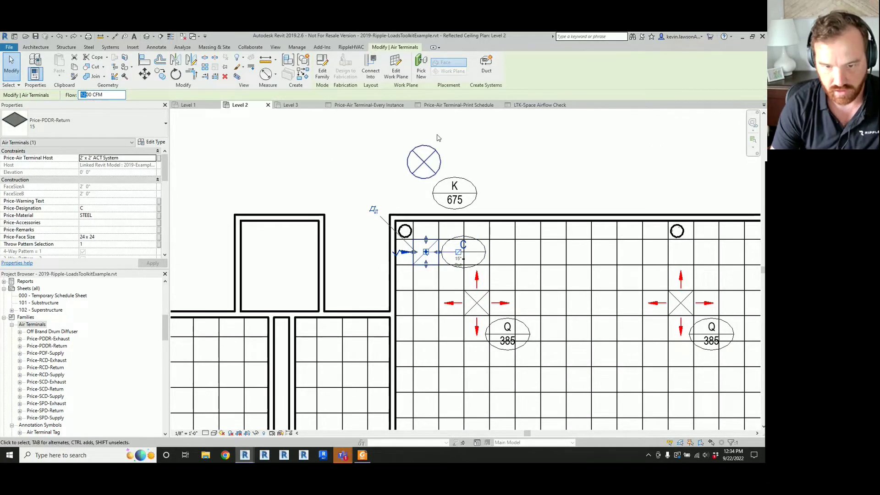
click(516, 141)
scroll(430, 259, down, 2)
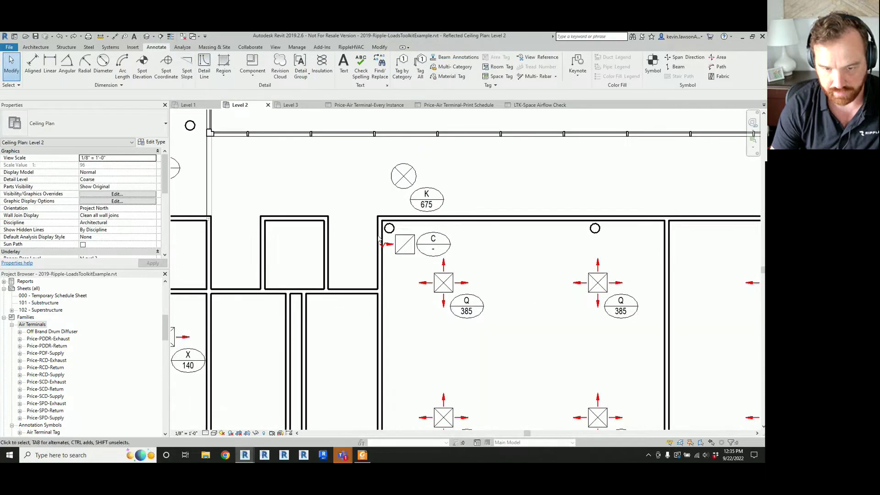
click(405, 245)
scroll(422, 250, up, 3)
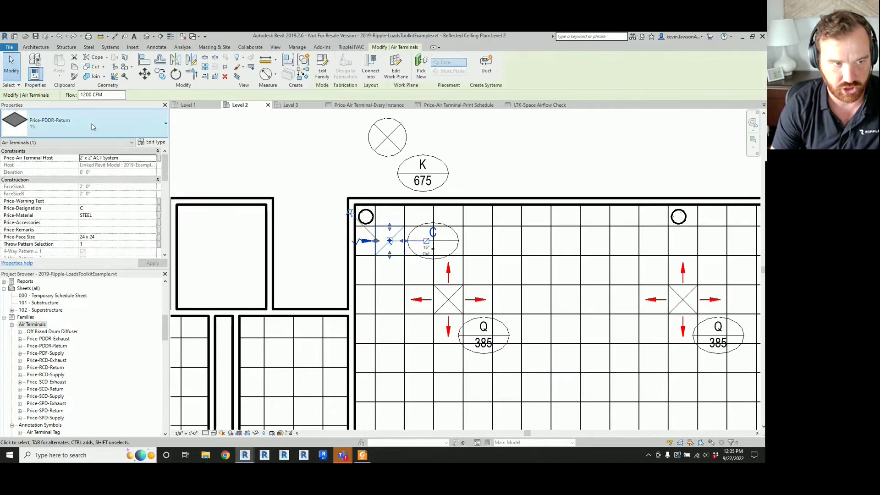
click(84, 94)
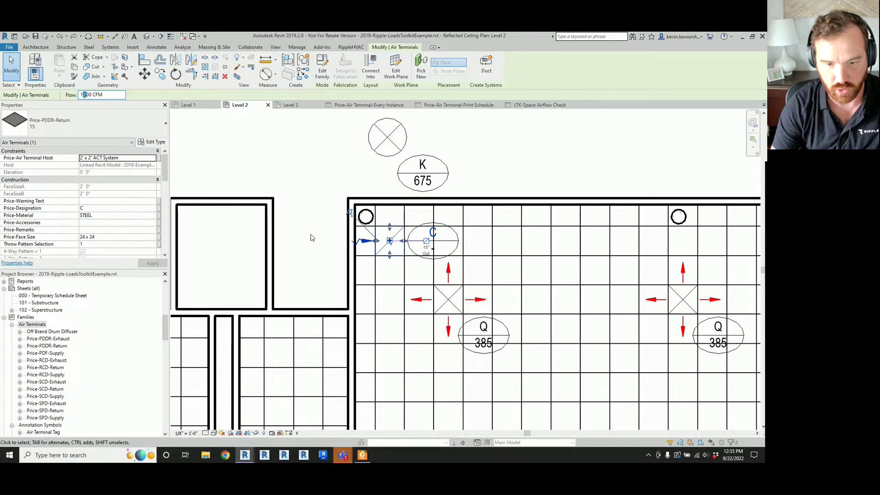
click(297, 191)
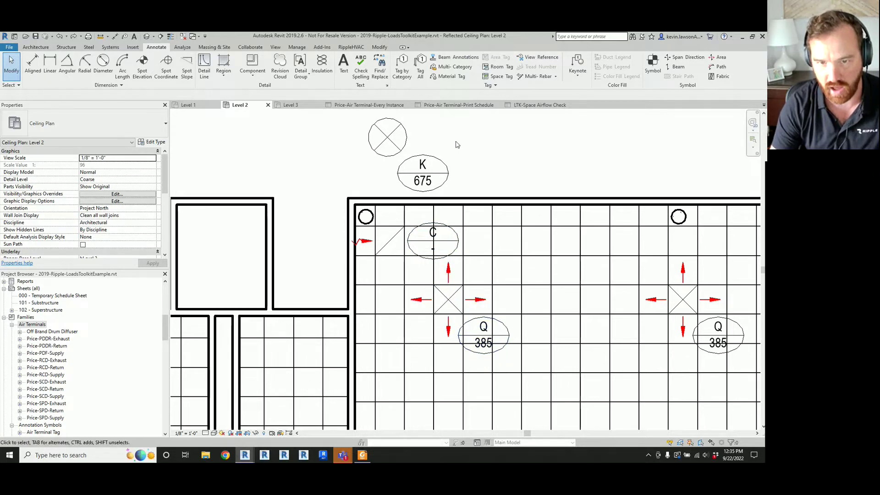
Compare specified and actual return and exhaust airflows across the LTK-Space Airflow Check schedule, and return to the Level 2 plan.
click(477, 105)
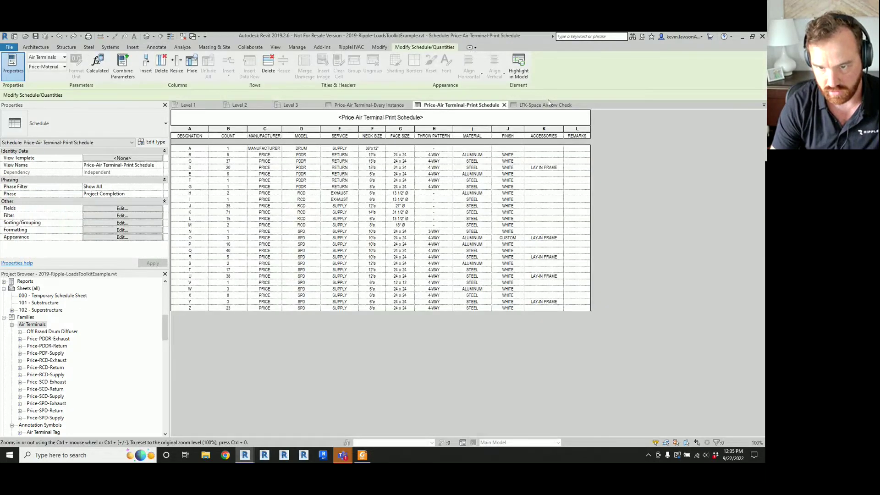
click(545, 105)
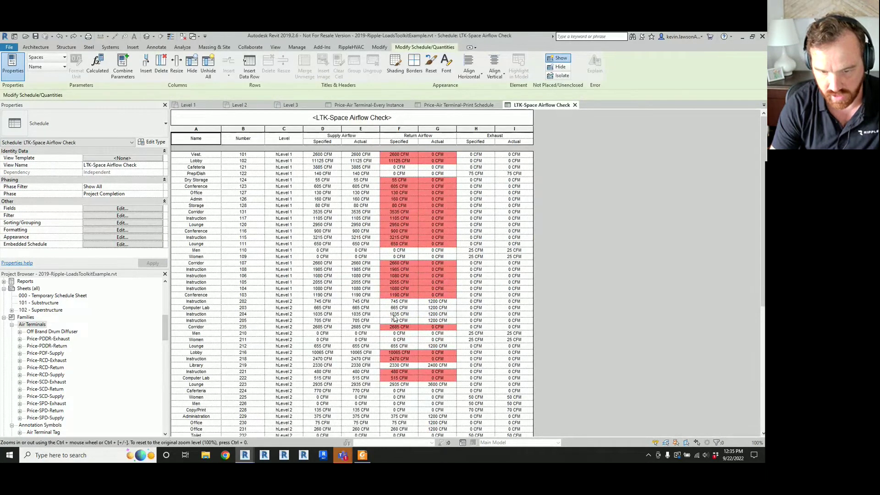
click(437, 314)
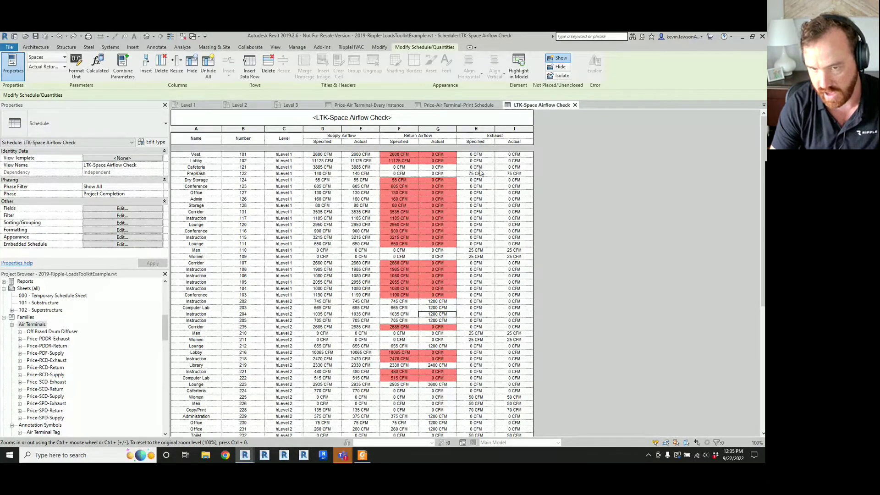
scroll(481, 173, down, 10)
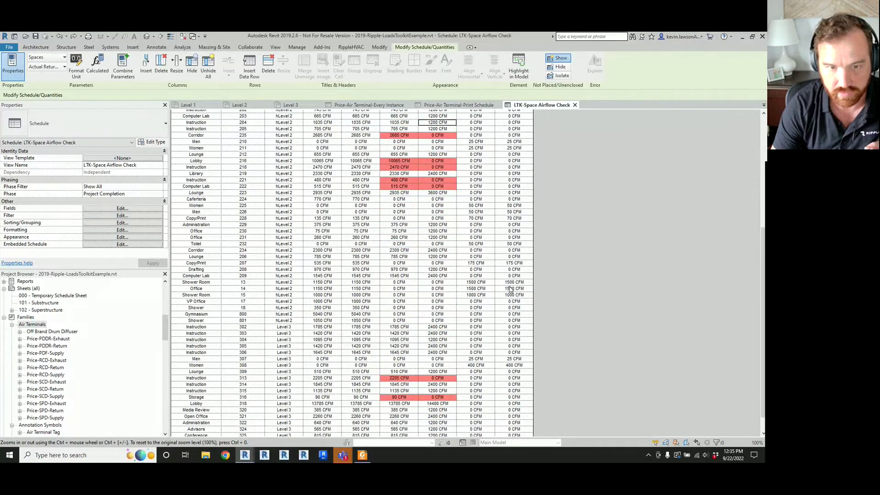
scroll(341, 184, down, 1)
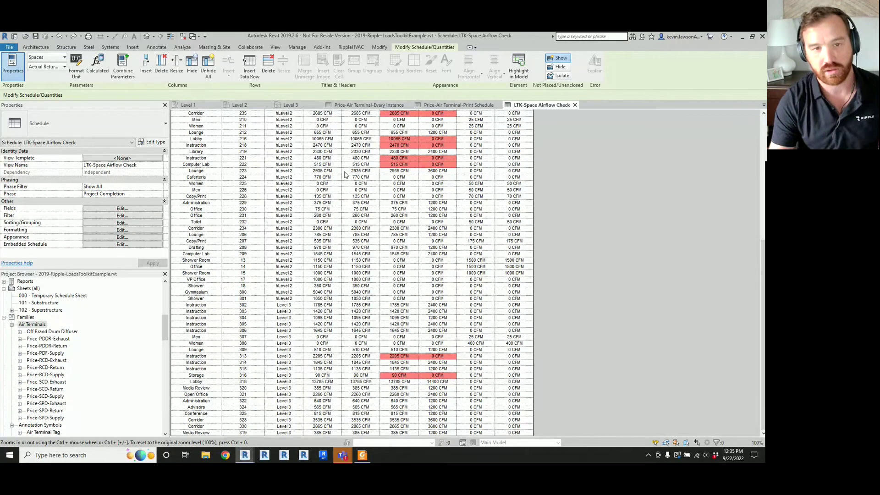
click(243, 105)
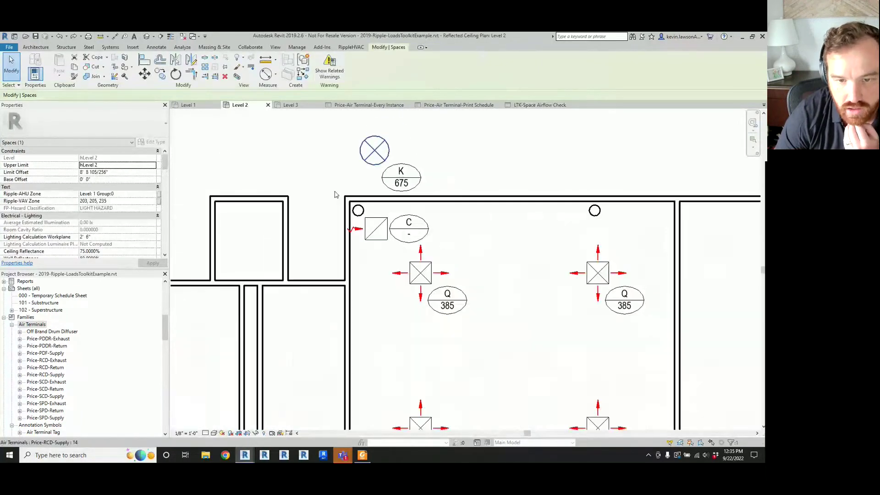
In the Level 2 plan, select the Library space and inspect its specified and actual return airflow properties.
click(306, 190)
scroll(306, 190, down, 6)
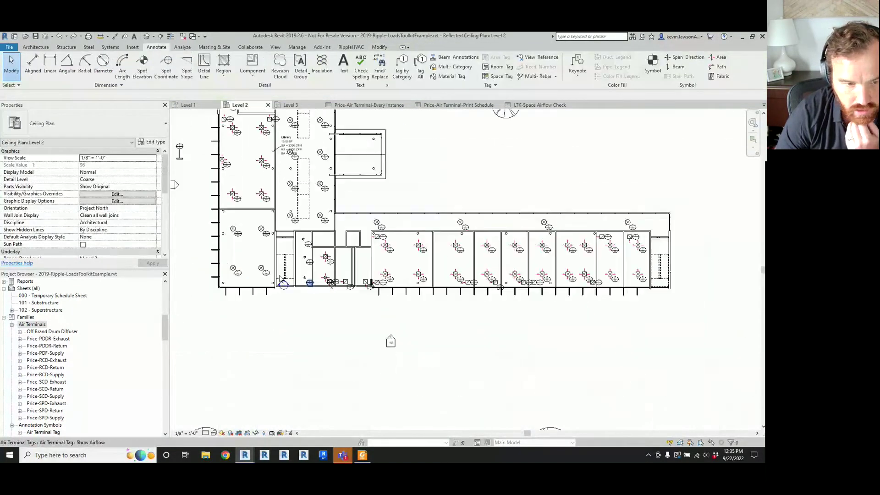
scroll(385, 368, down, 4)
scroll(244, 164, up, 3)
scroll(328, 284, up, 2)
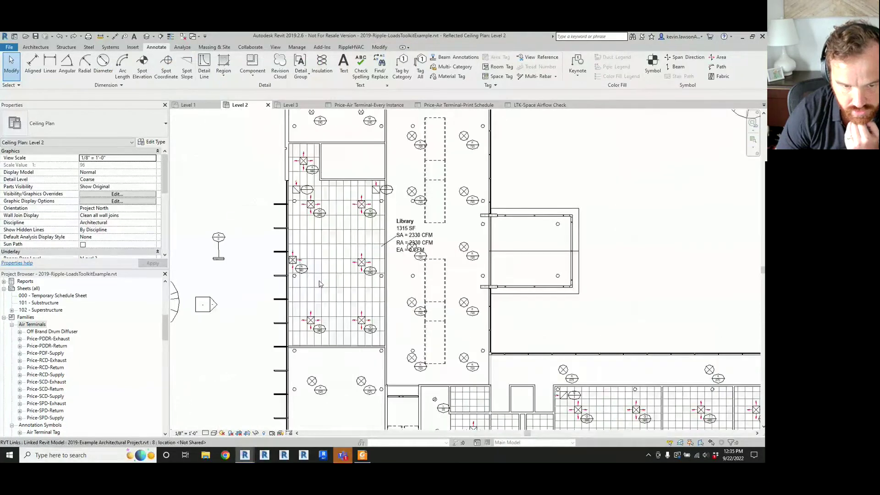
scroll(328, 266, up, 3)
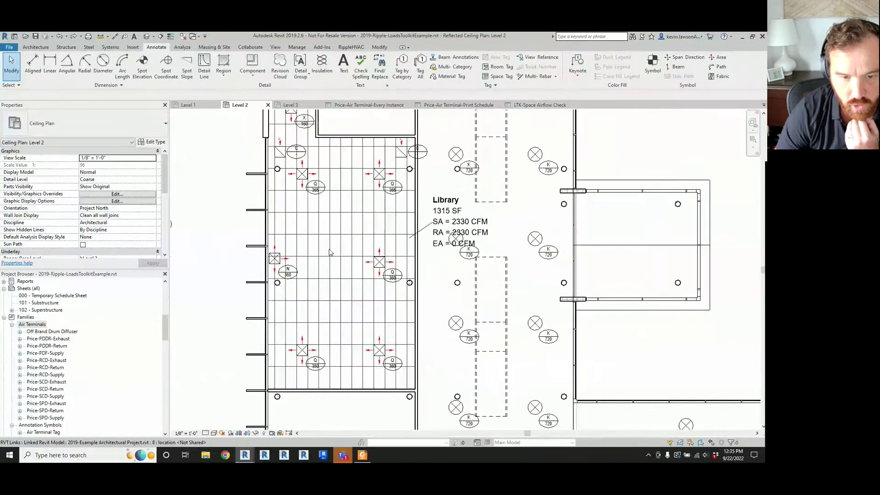
click(331, 252)
scroll(331, 252, down, 1)
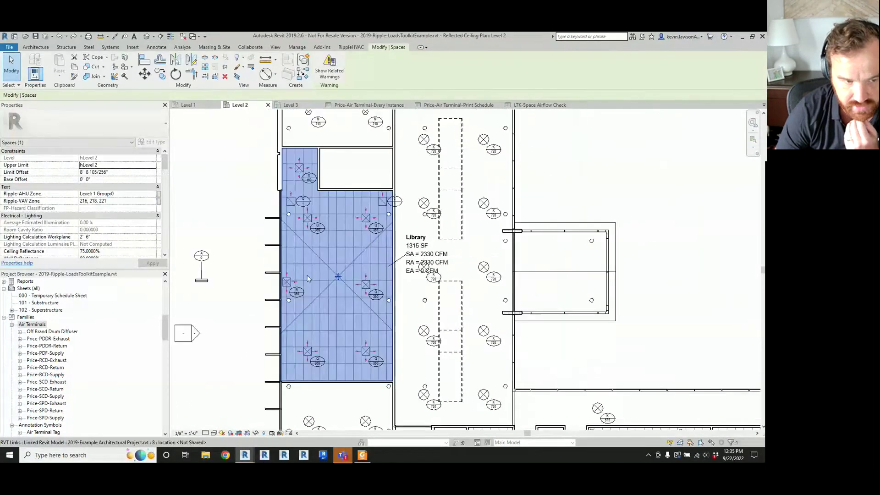
scroll(129, 241, down, 5)
scroll(128, 241, down, 3)
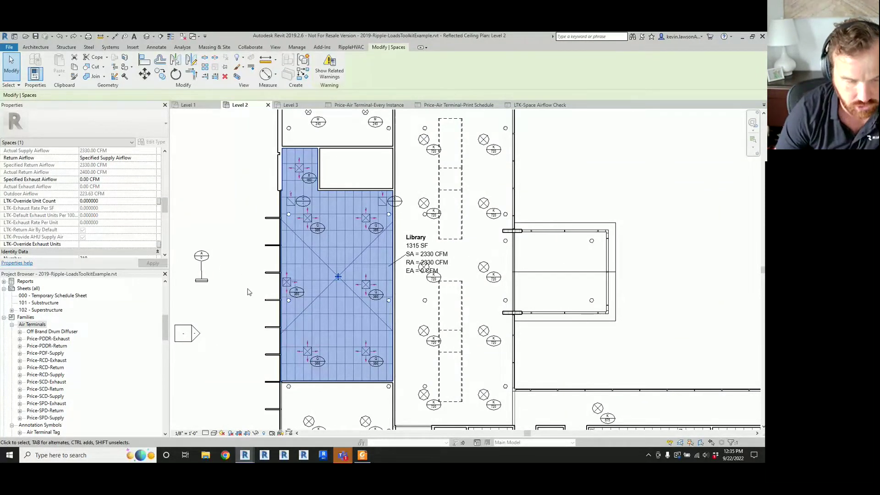
scroll(249, 275, up, 2)
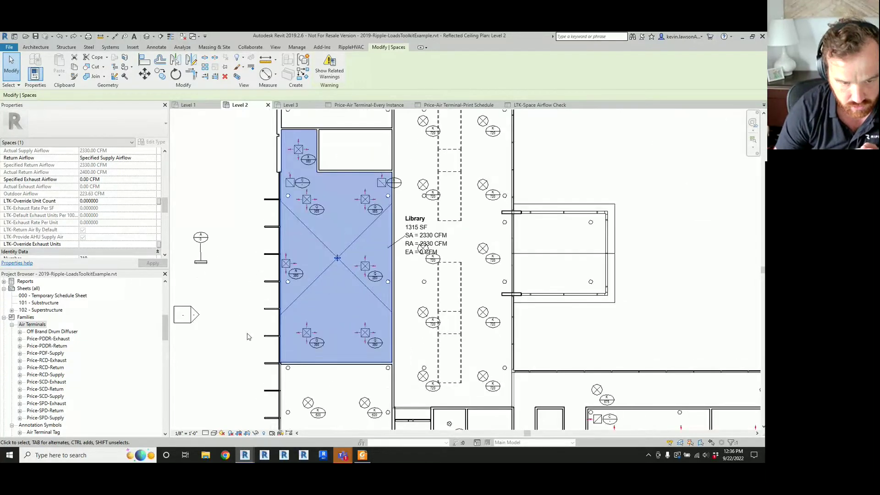
scroll(255, 271, down, 3)
scroll(258, 339, up, 2)
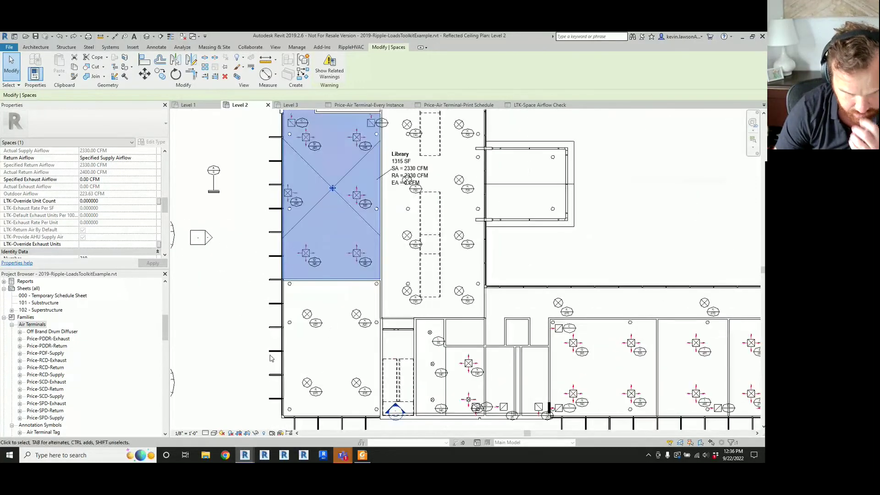
scroll(257, 340, down, 3)
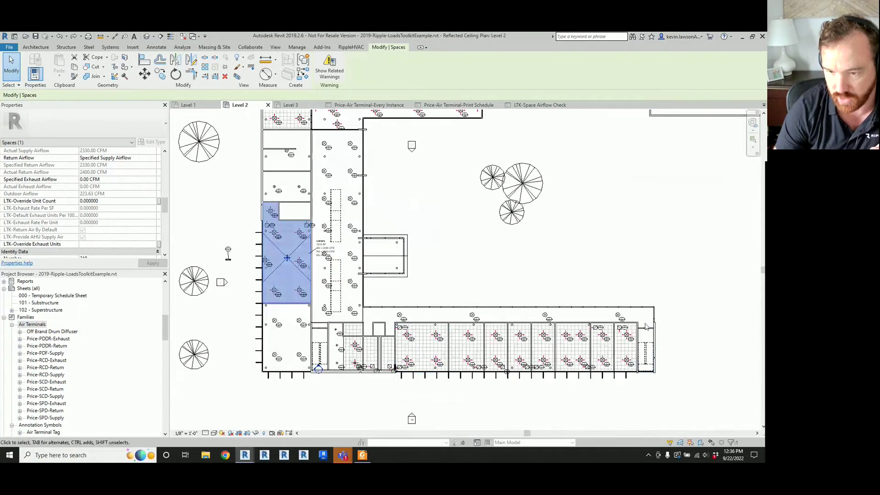
scroll(247, 264, up, 3)
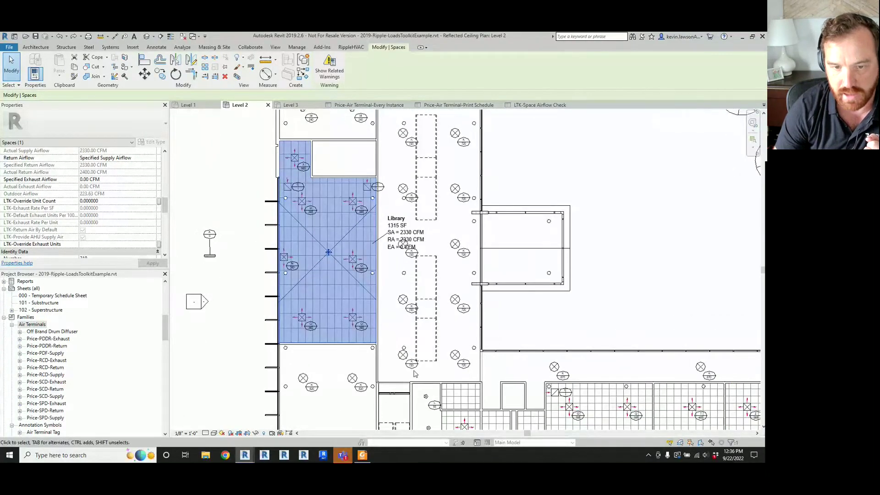
scroll(378, 223, down, 2)
scroll(417, 166, up, 1)
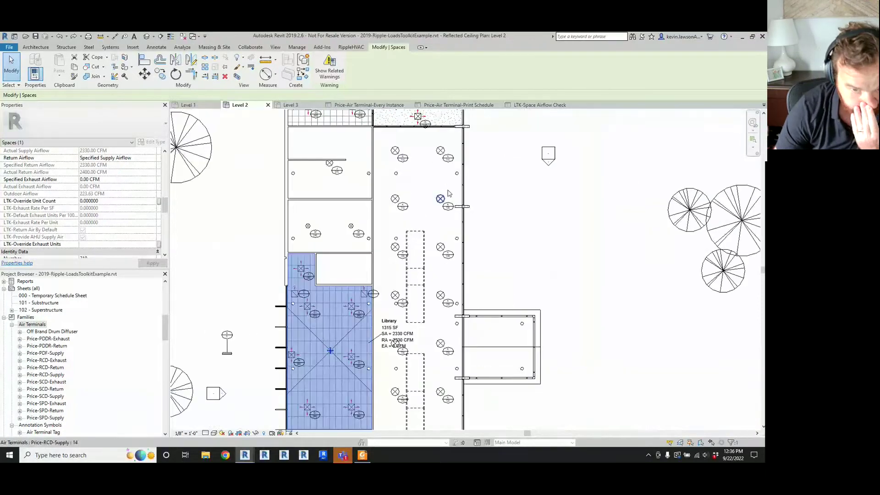
scroll(555, 346, down, 2)
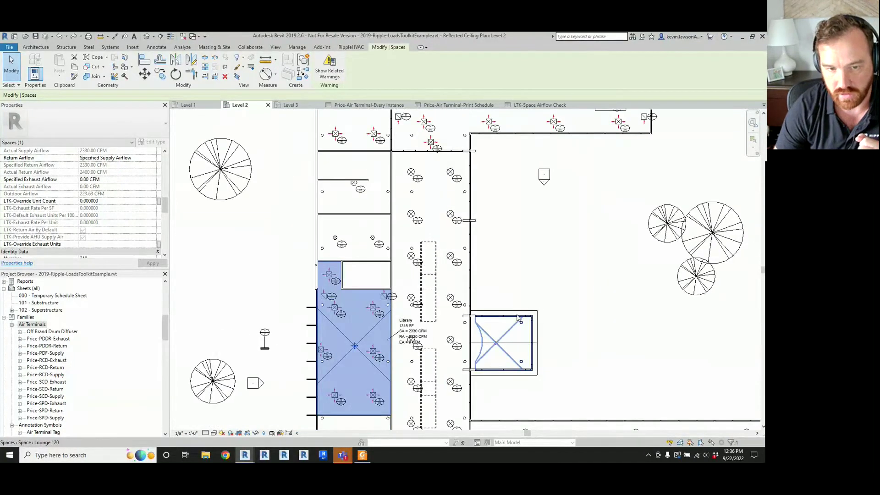